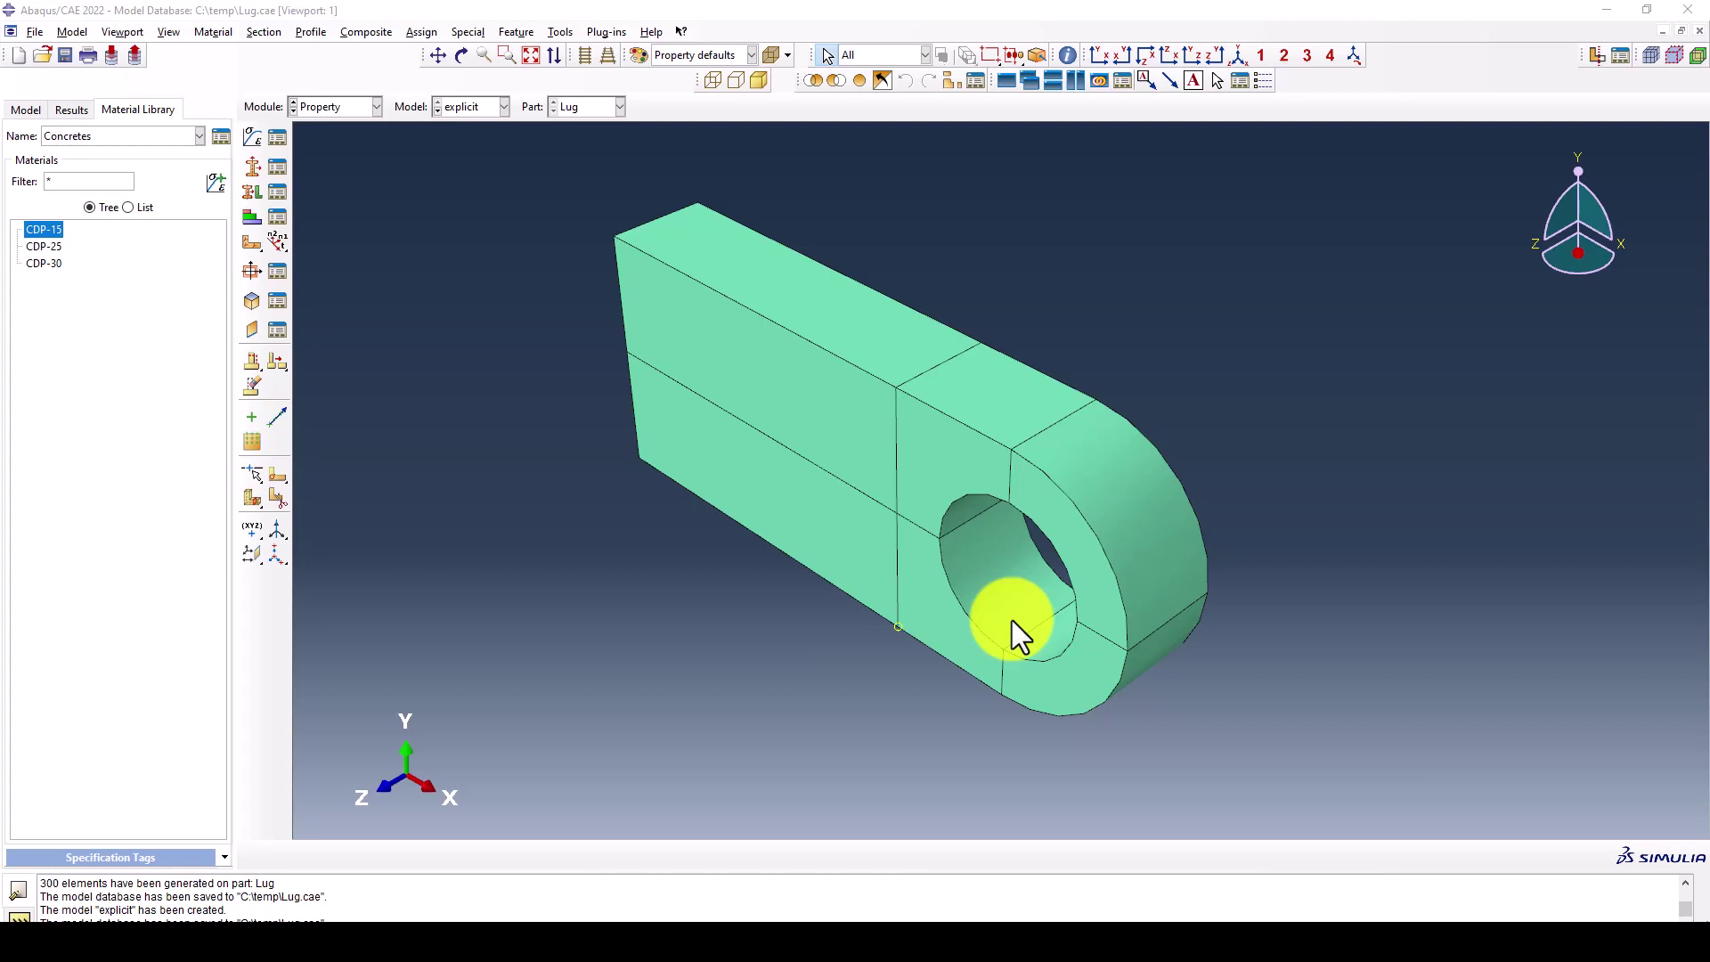
- Create a new material and name it Steel_Fy450Mpa
left_click(253, 137)
left_click_drag(531, 88, 696, 147)
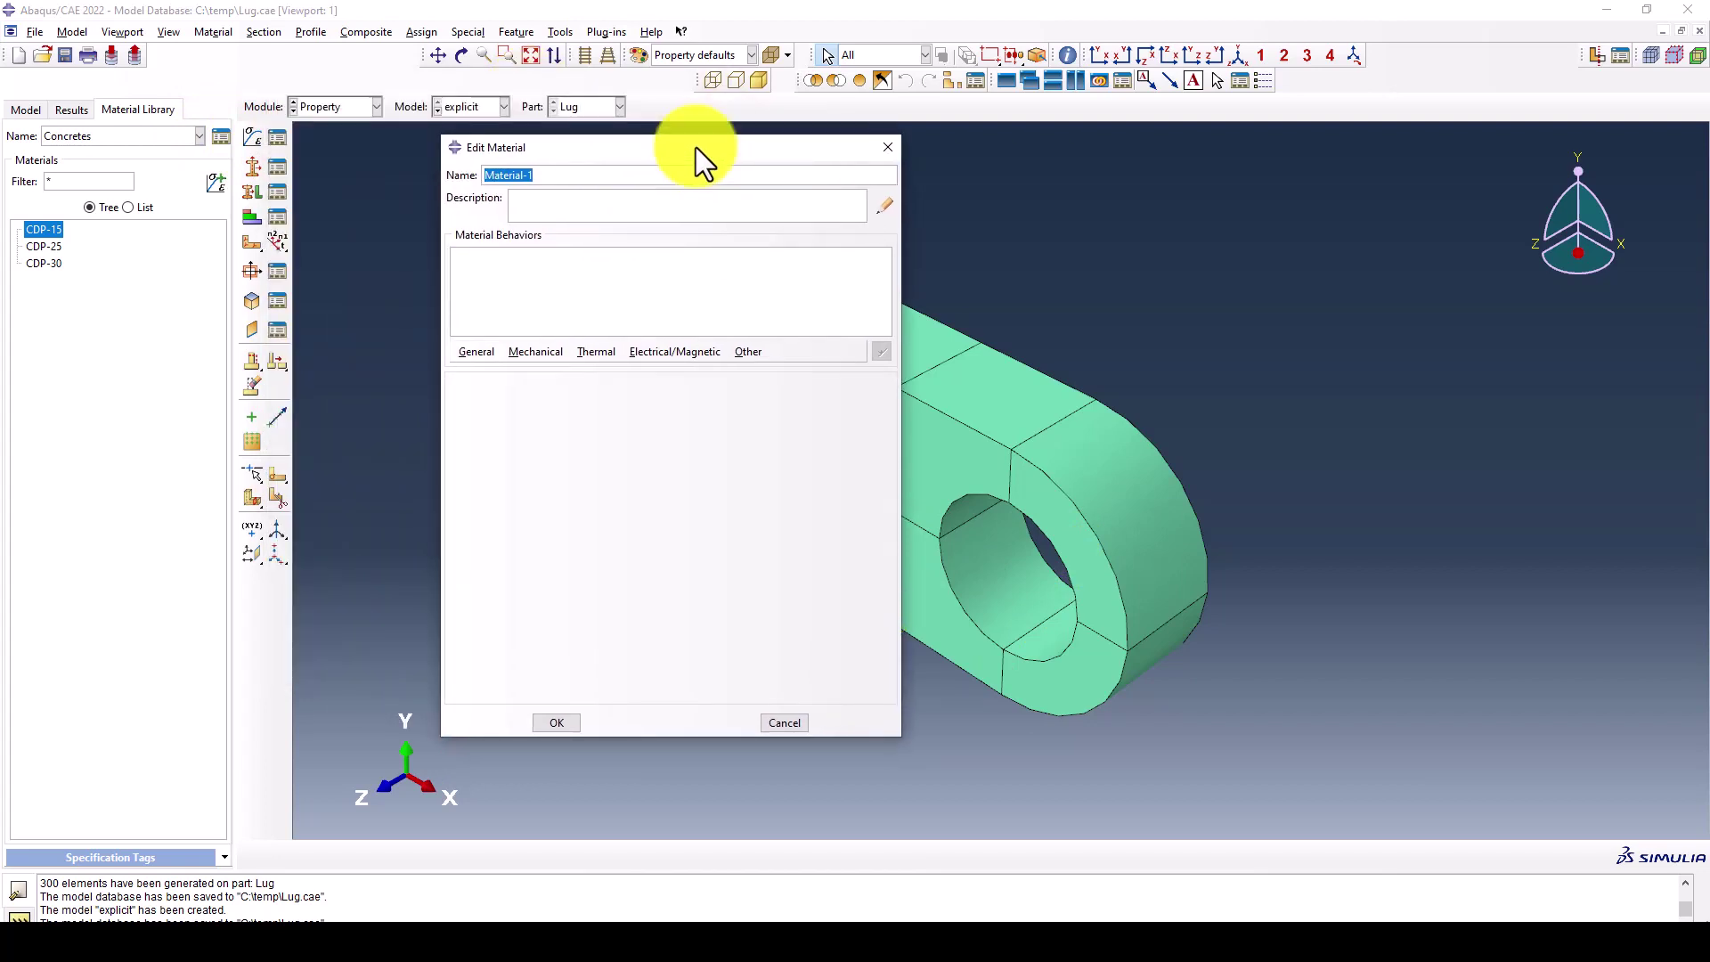
type("Steel")
type("_Fy")
type("450Mpa")
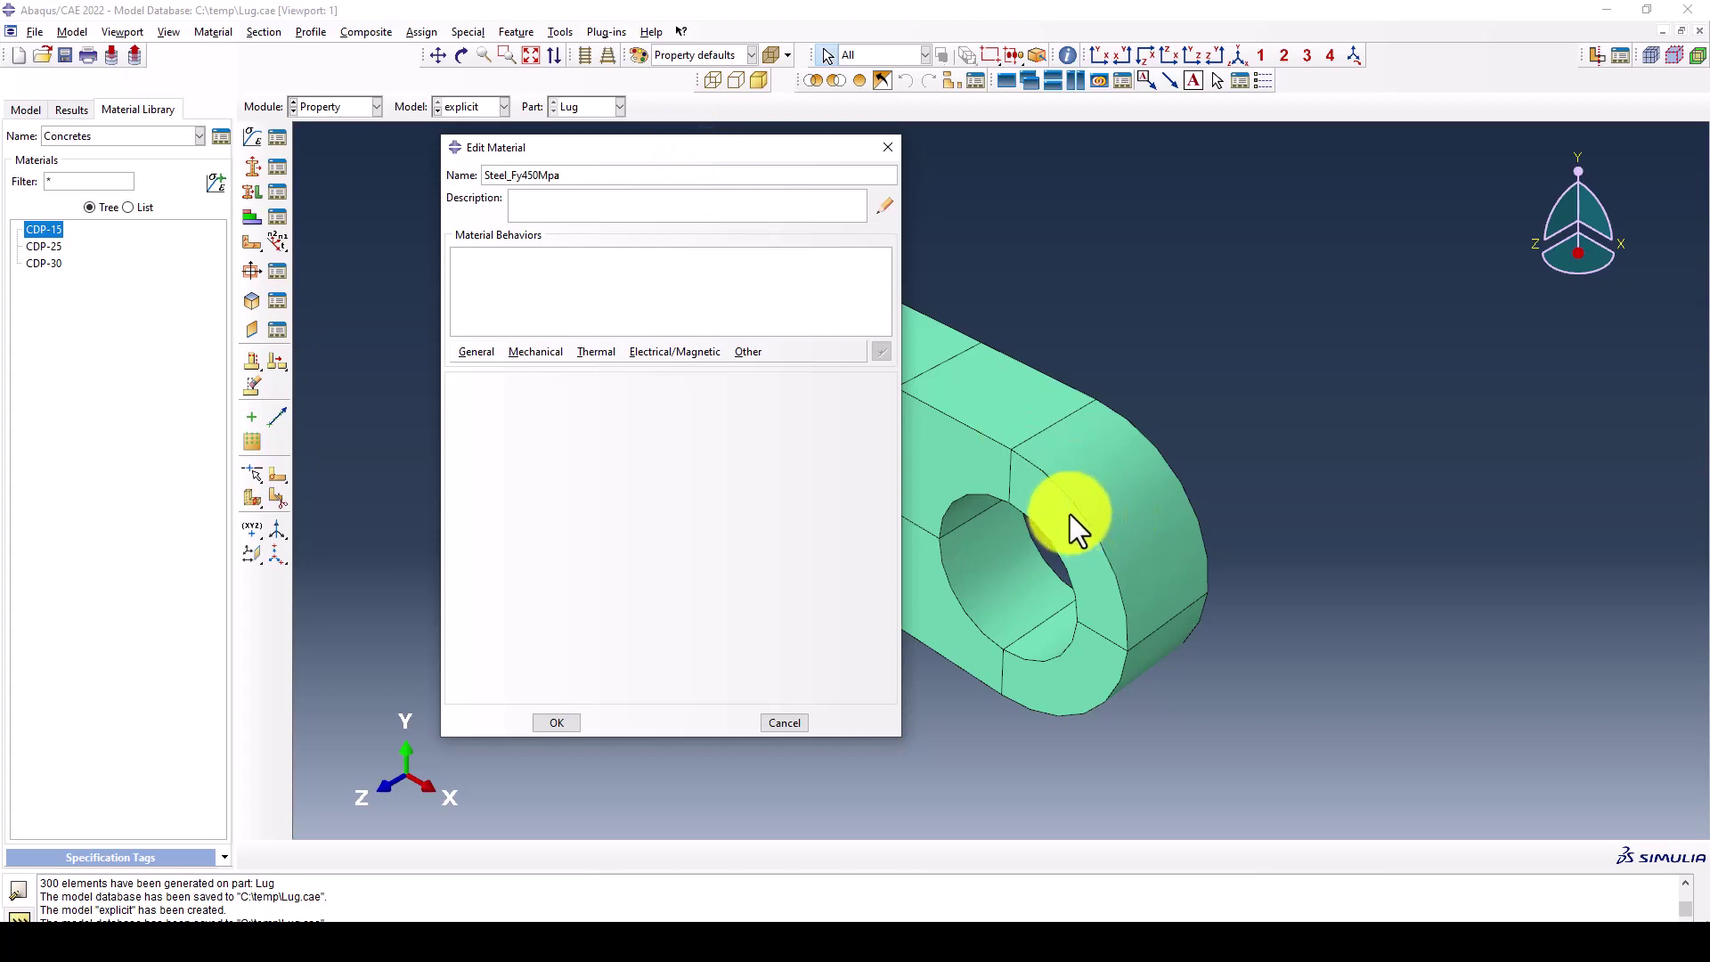
left_click_drag(1220, 493, 1226, 476, "ctrl+alt")
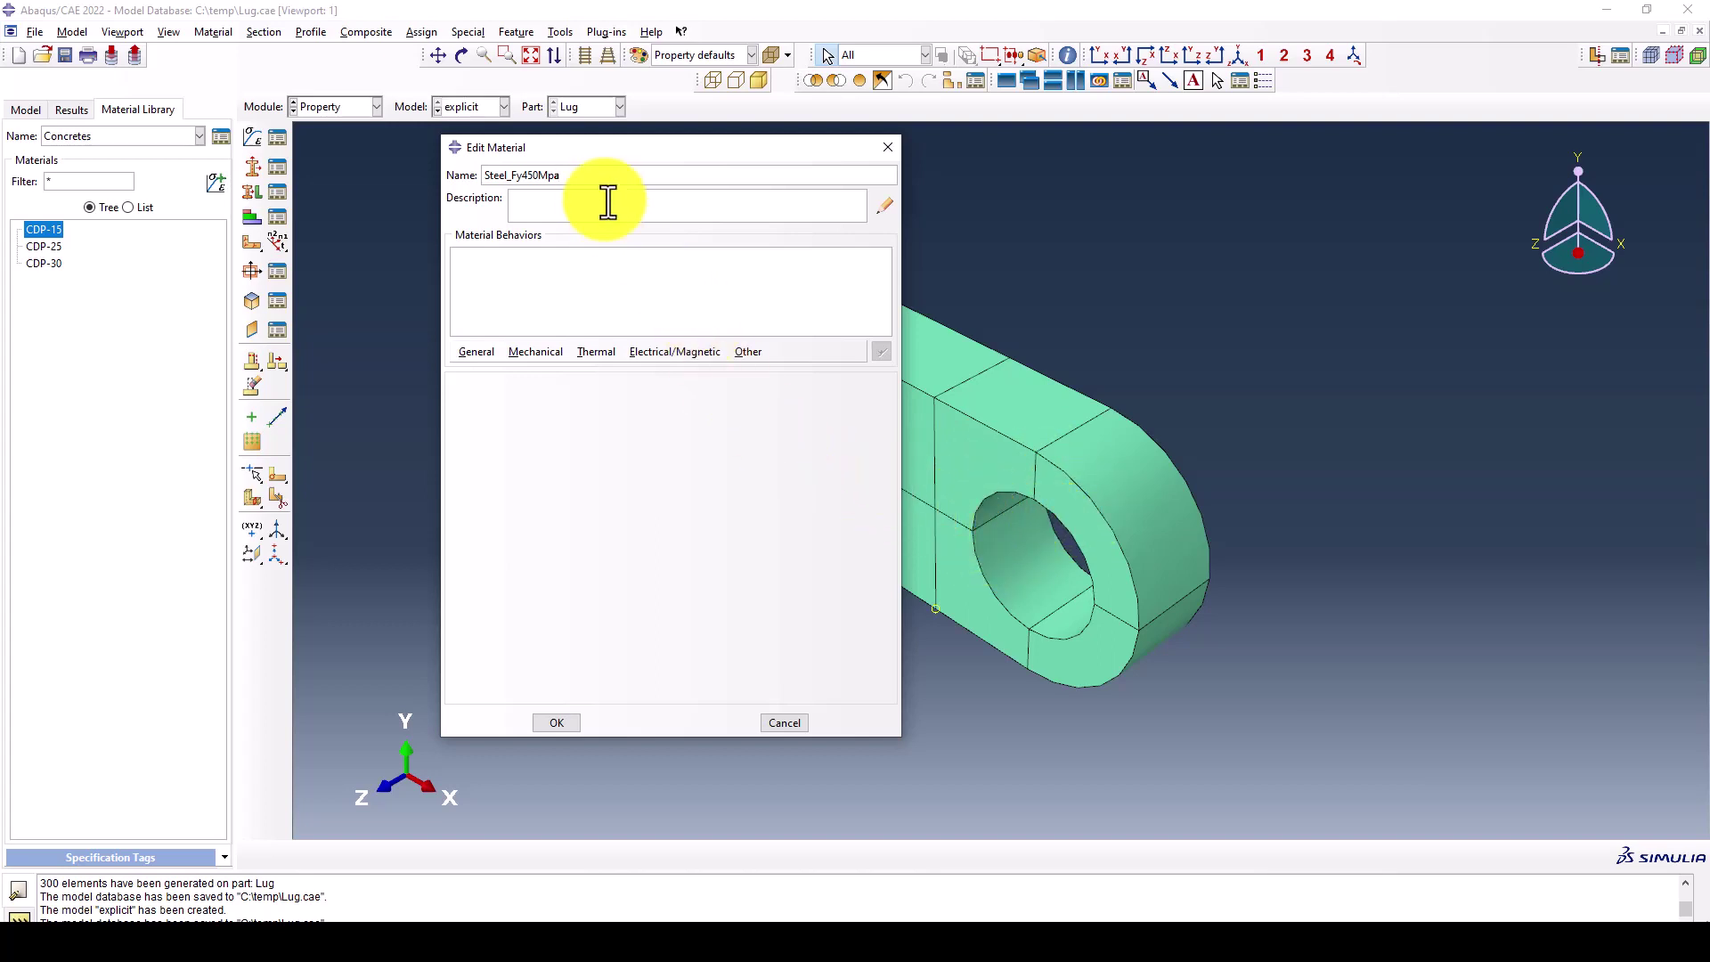
left_click_drag(580, 176, 472, 176)
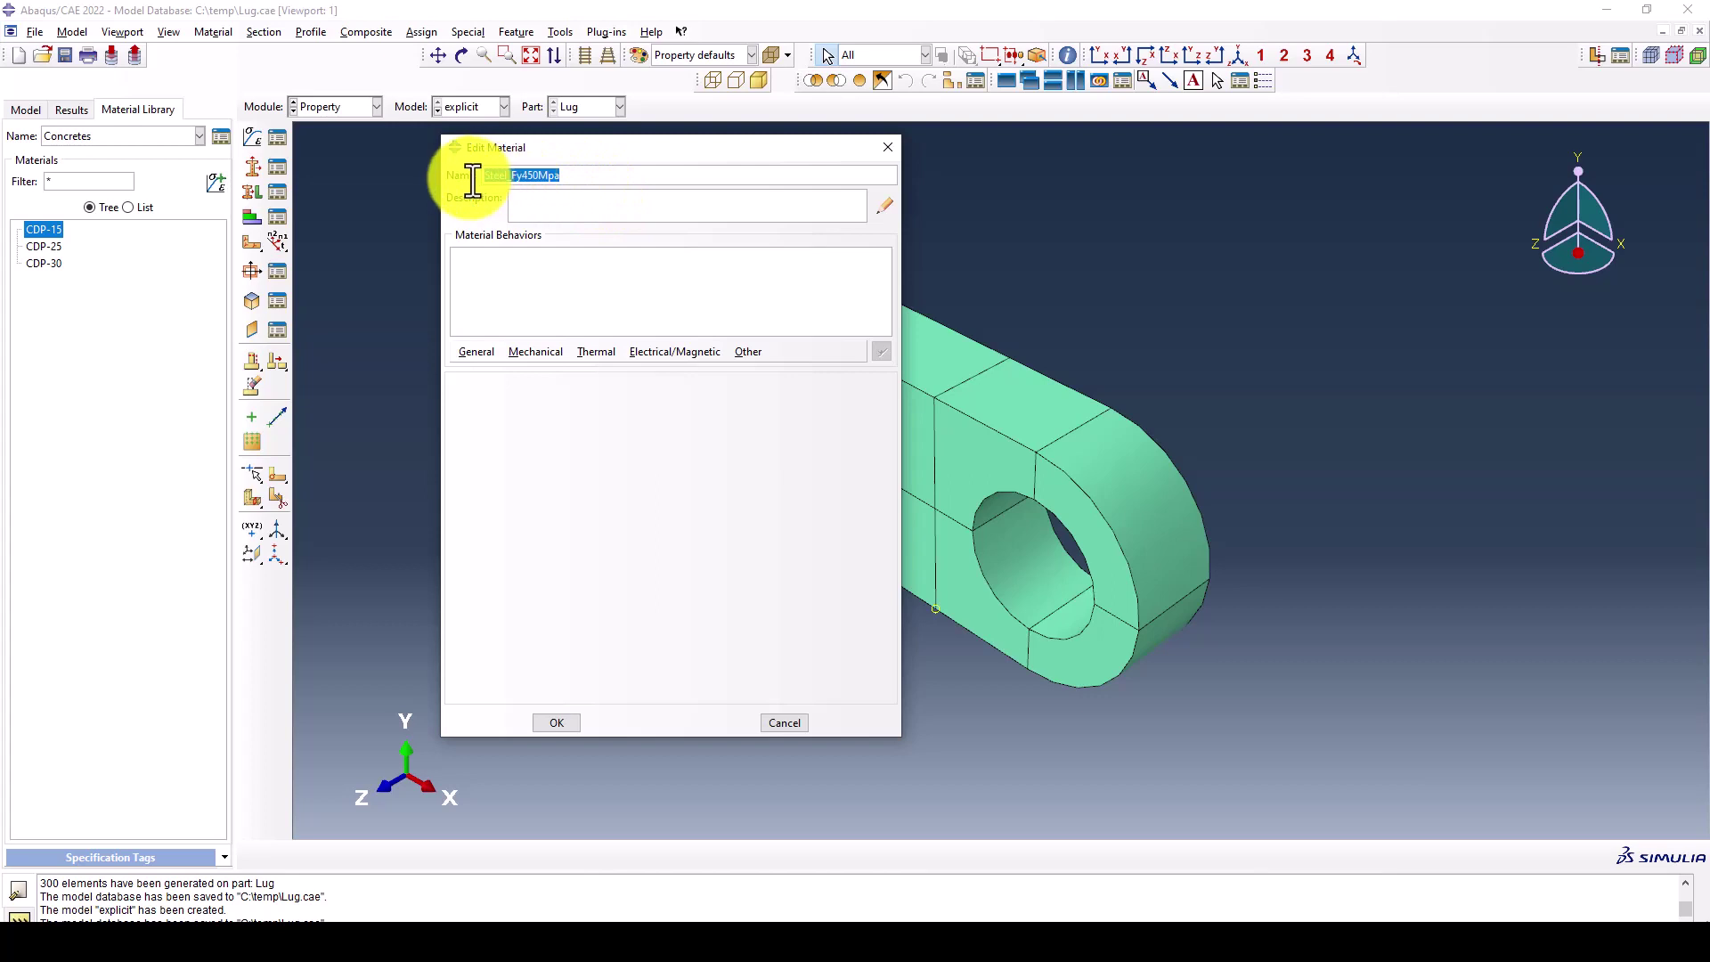
left_click(553, 175)
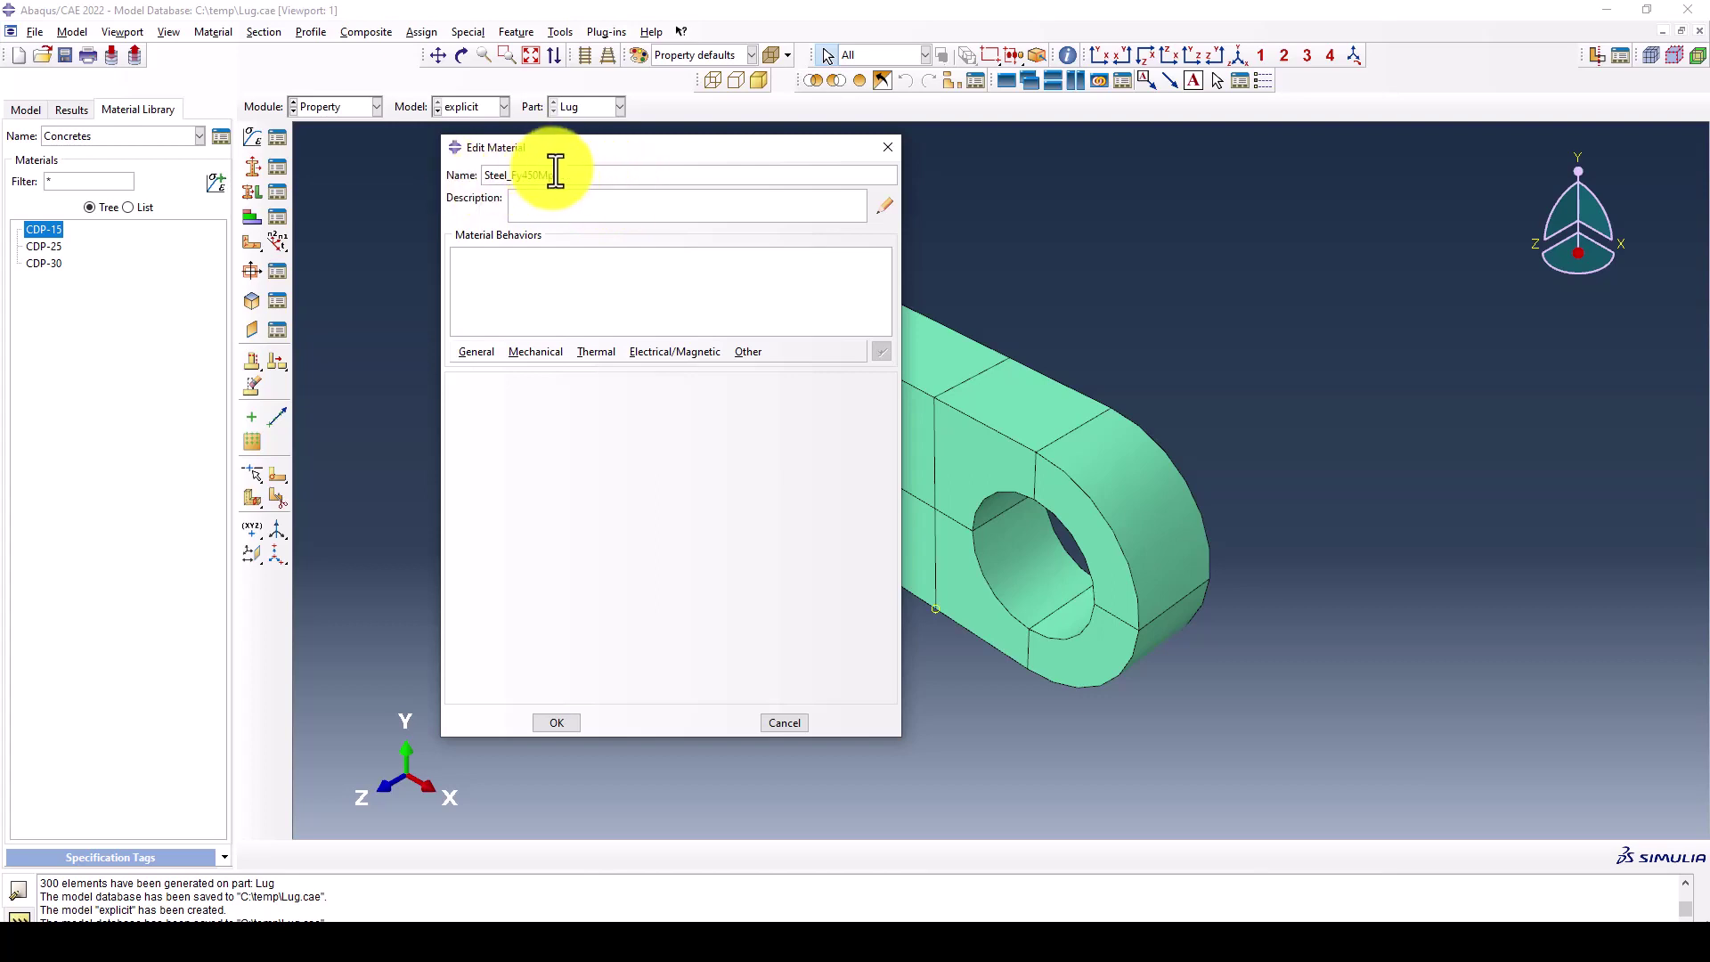
- Add a General Density behaviour with mass density 7.85e-9 to Steel_Fy450Mpa
left_click(482, 351)
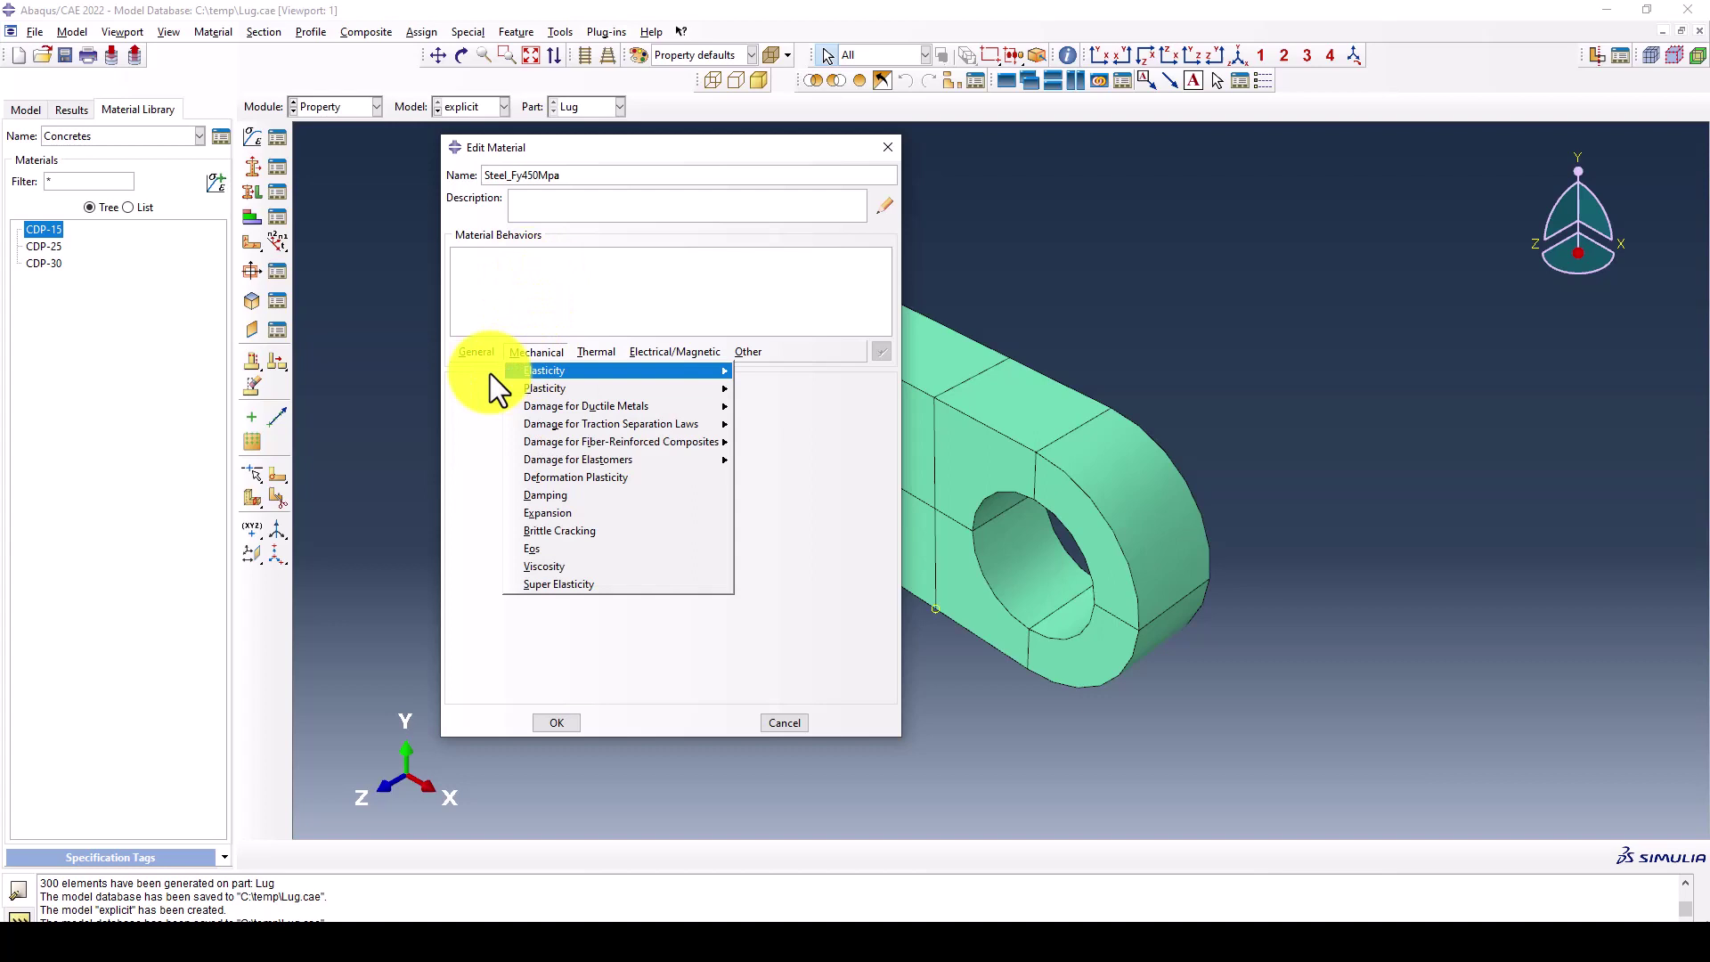
left_click(496, 370)
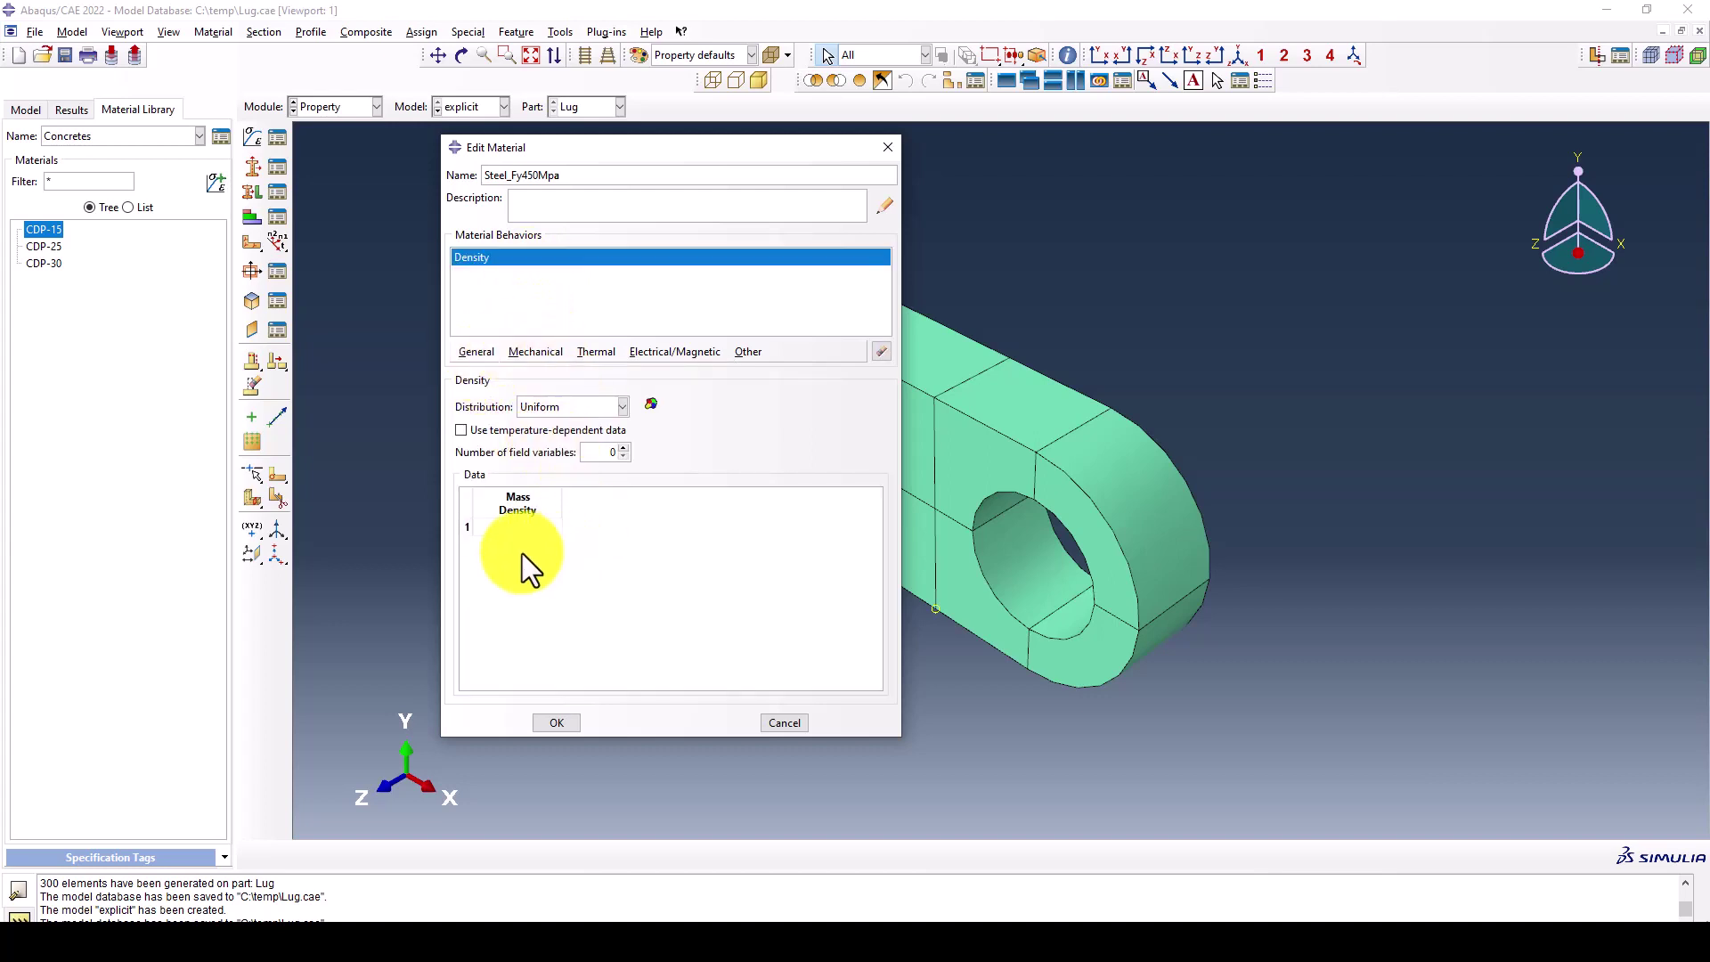
double_click(504, 529)
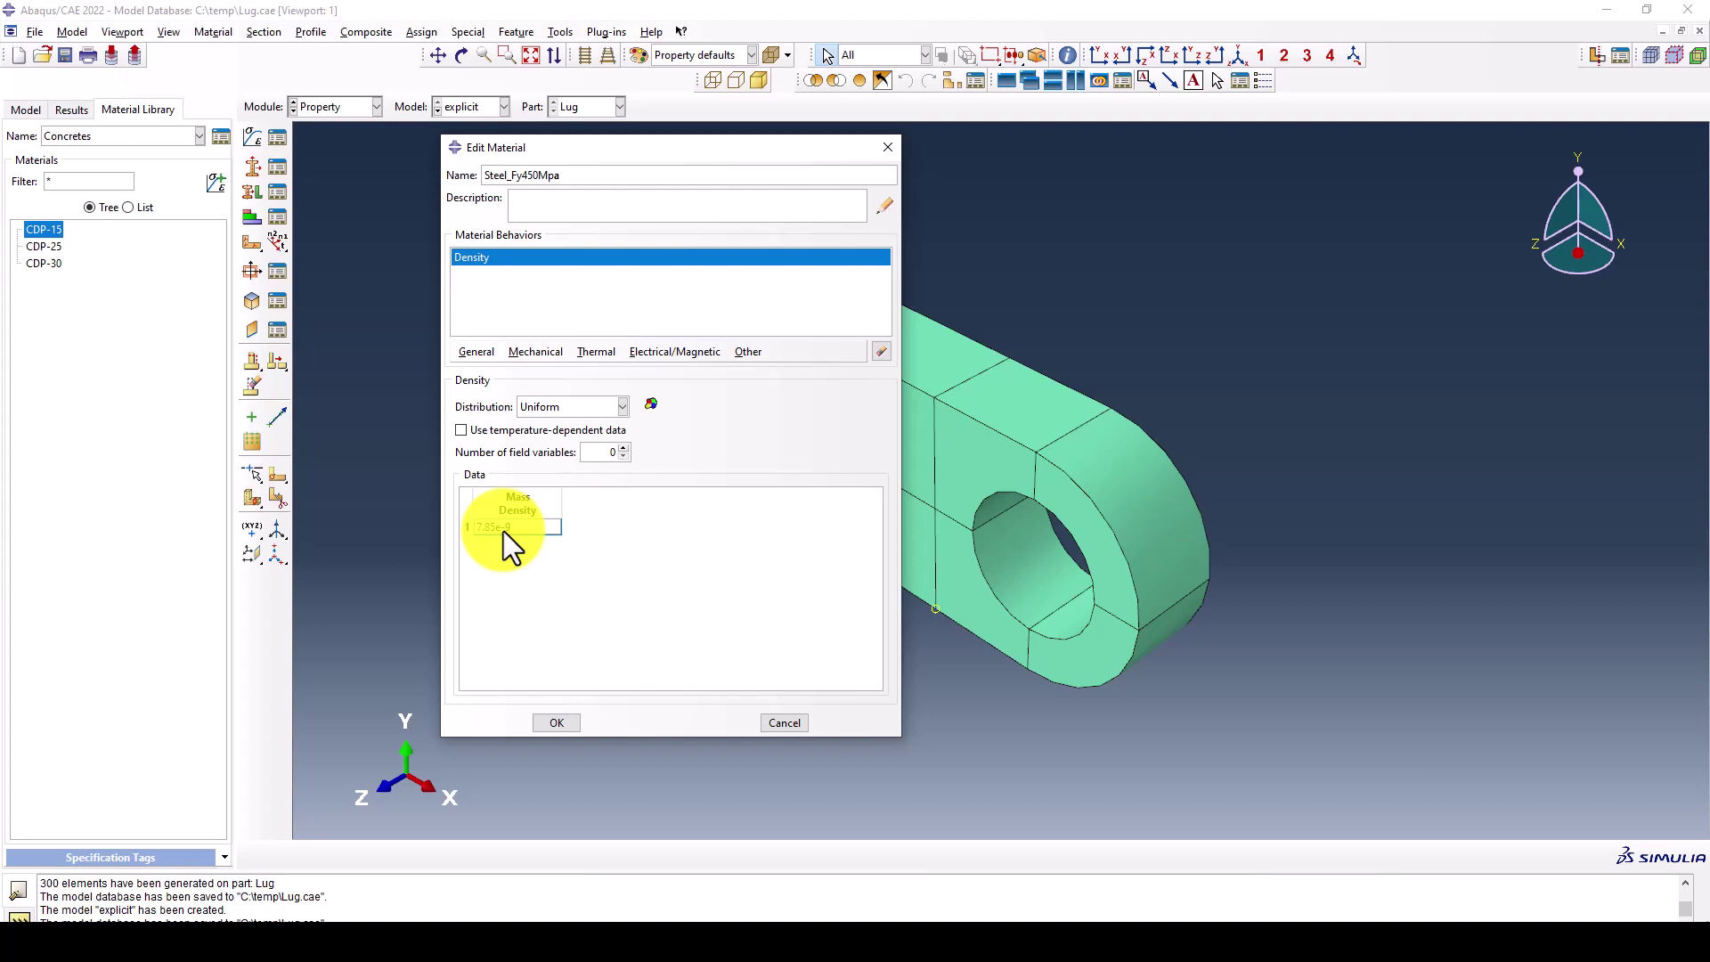
- Add isotropic Elastic behaviour with Young's modulus 210000 and Poisson's ratio 0.3
left_click(537, 352)
mouse_move(558, 375)
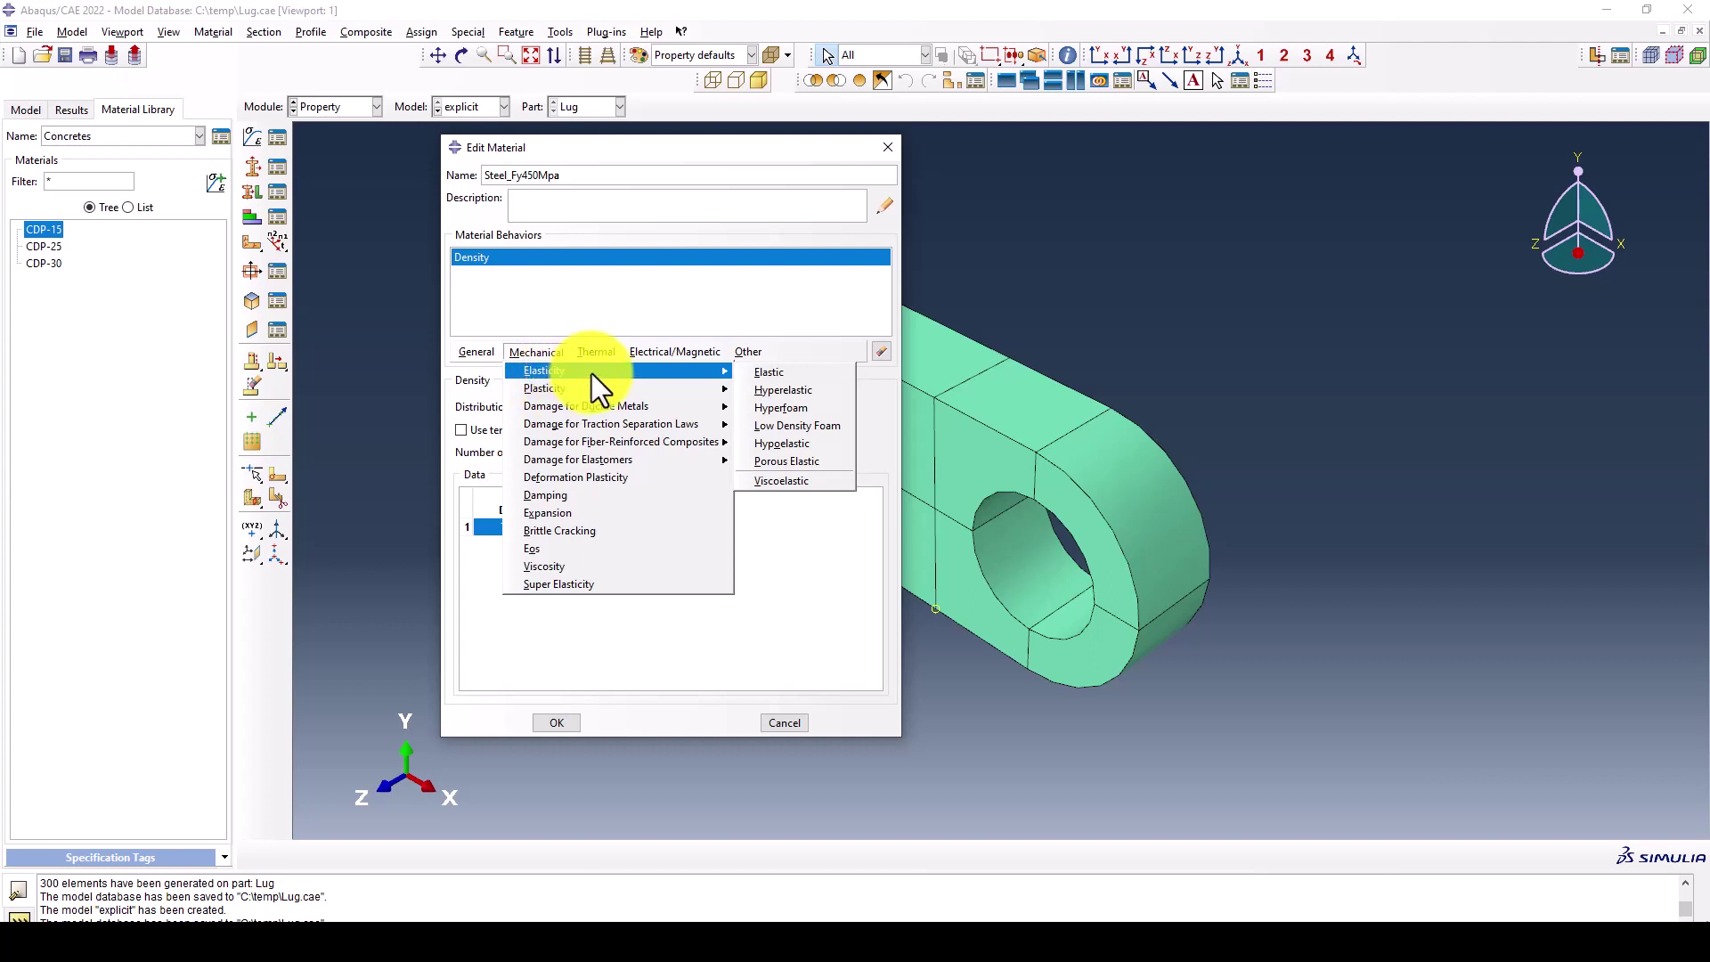
left_click(782, 374)
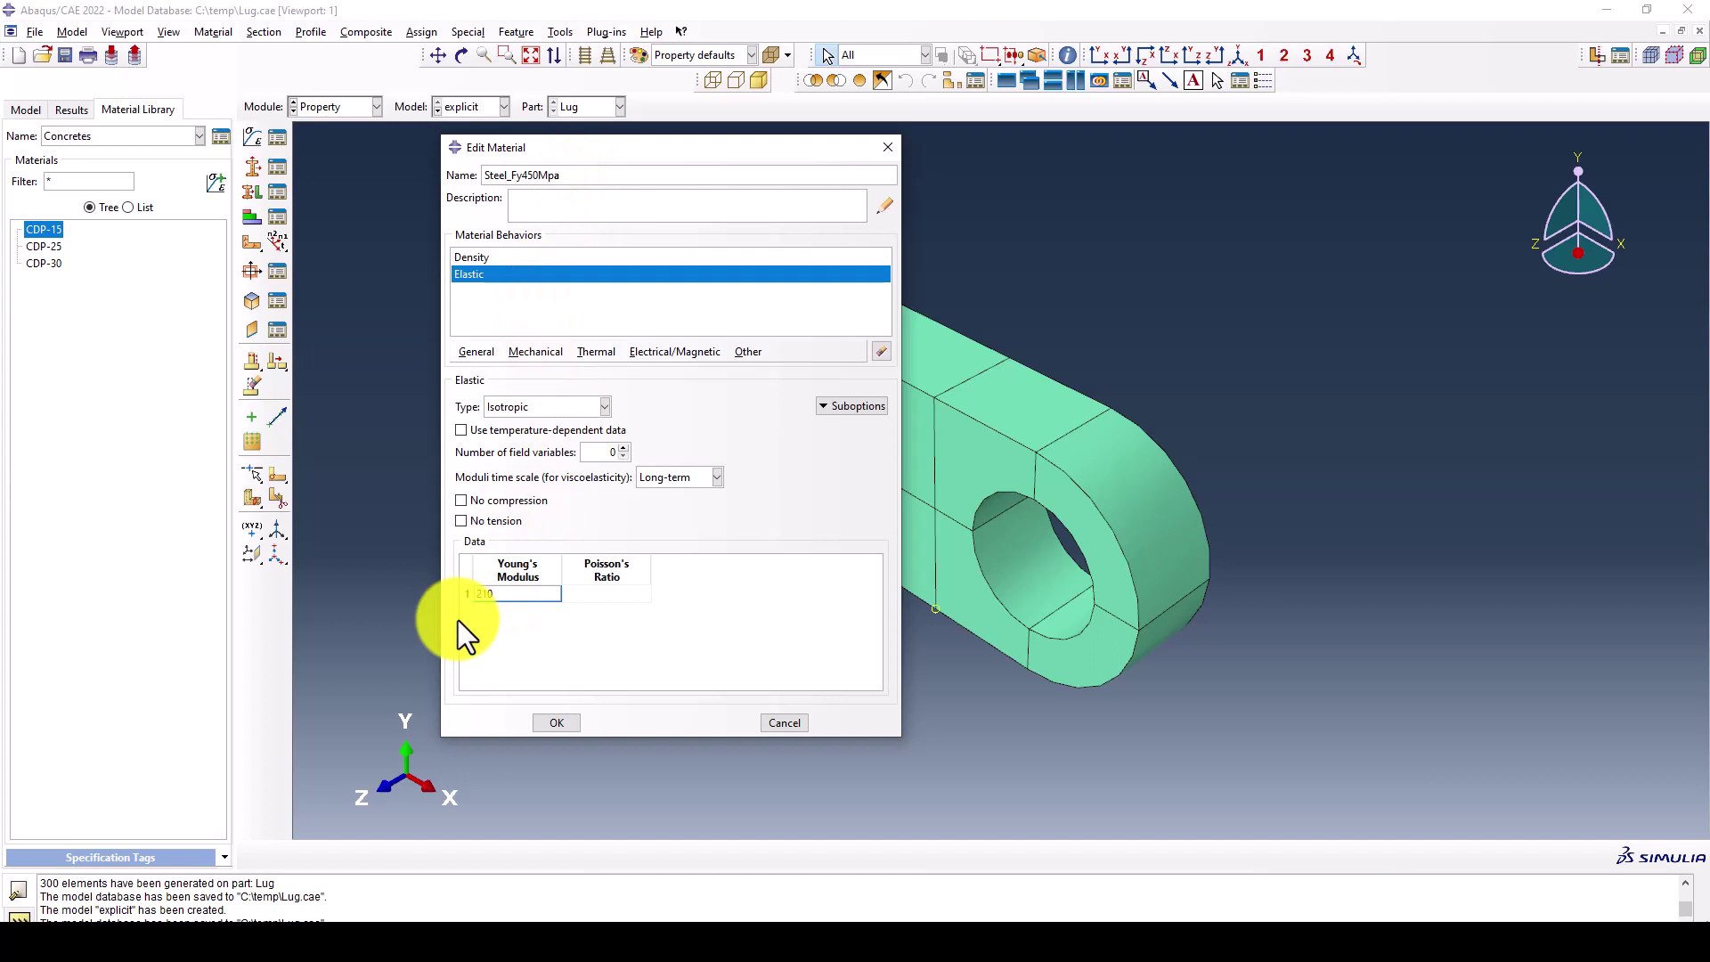
type("210000")
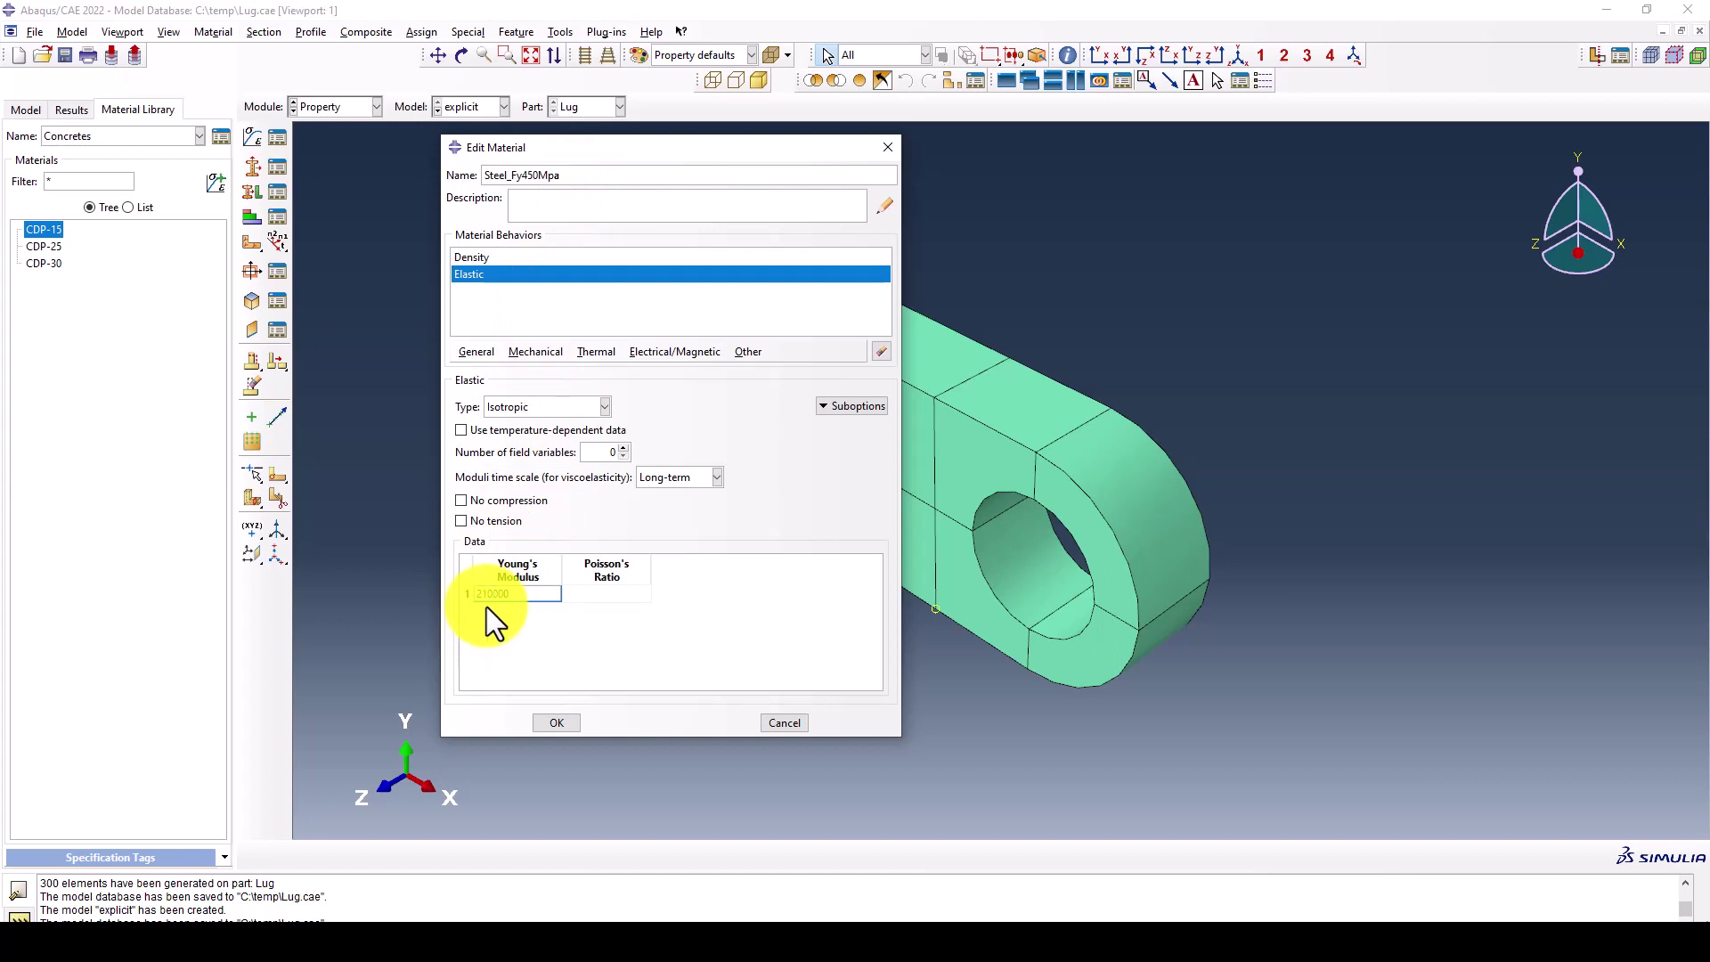
left_click(603, 593)
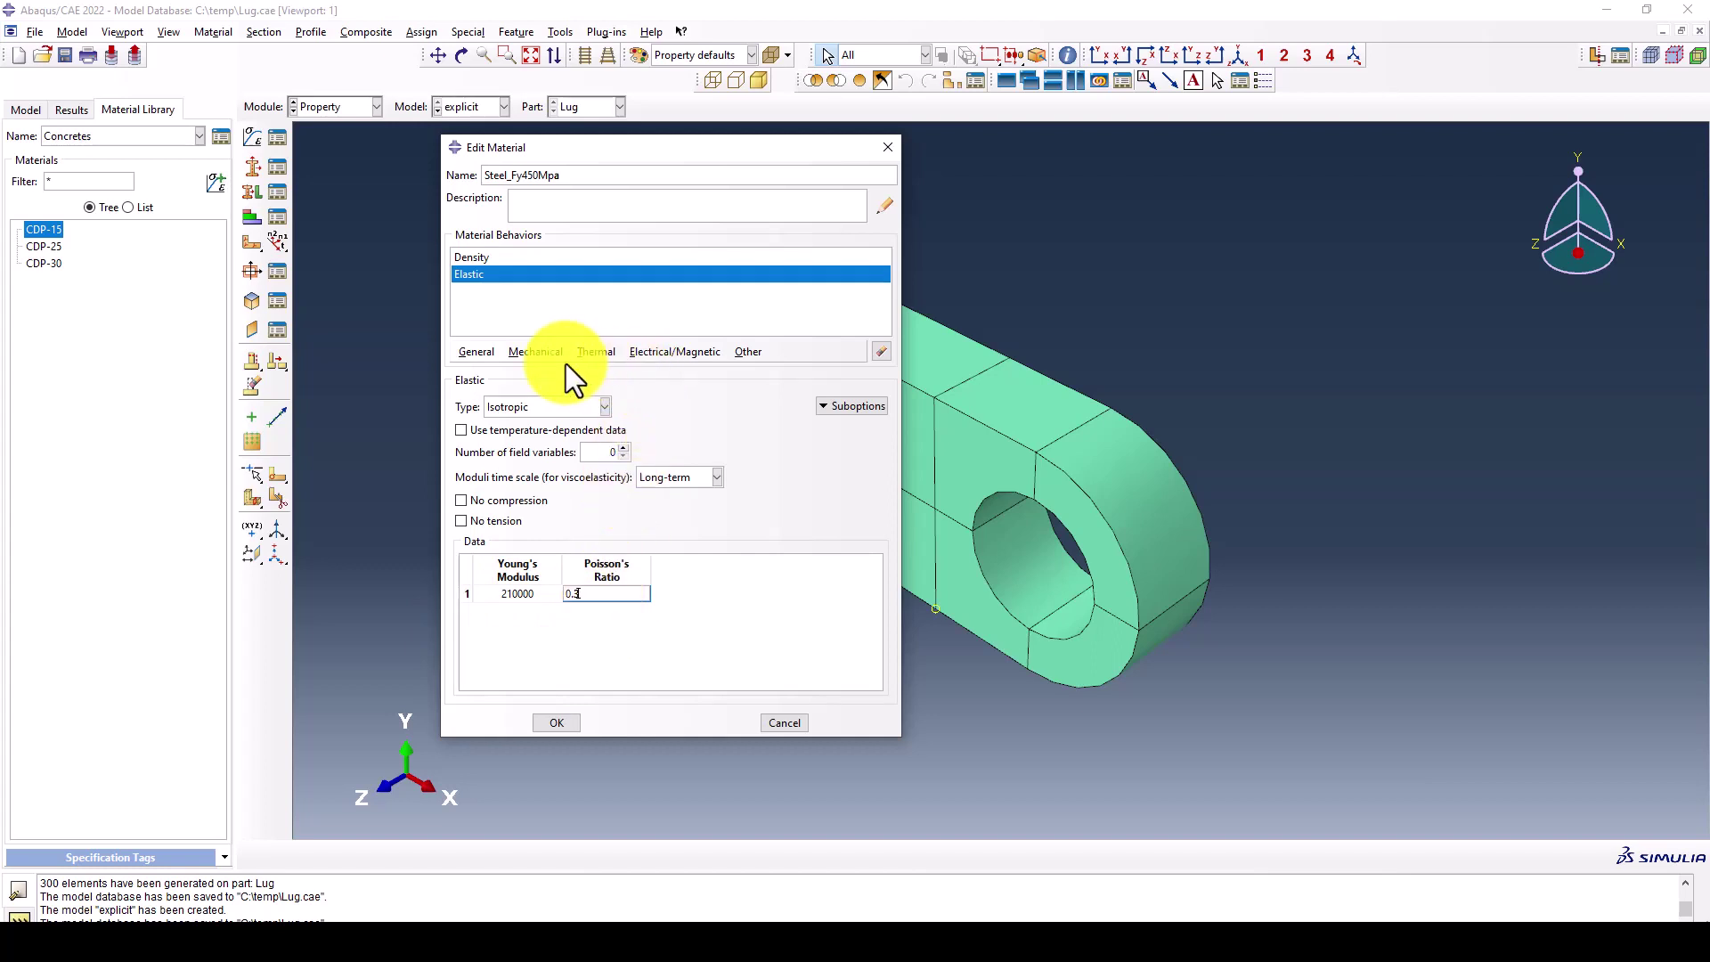
left_click(539, 351)
mouse_move(591, 388)
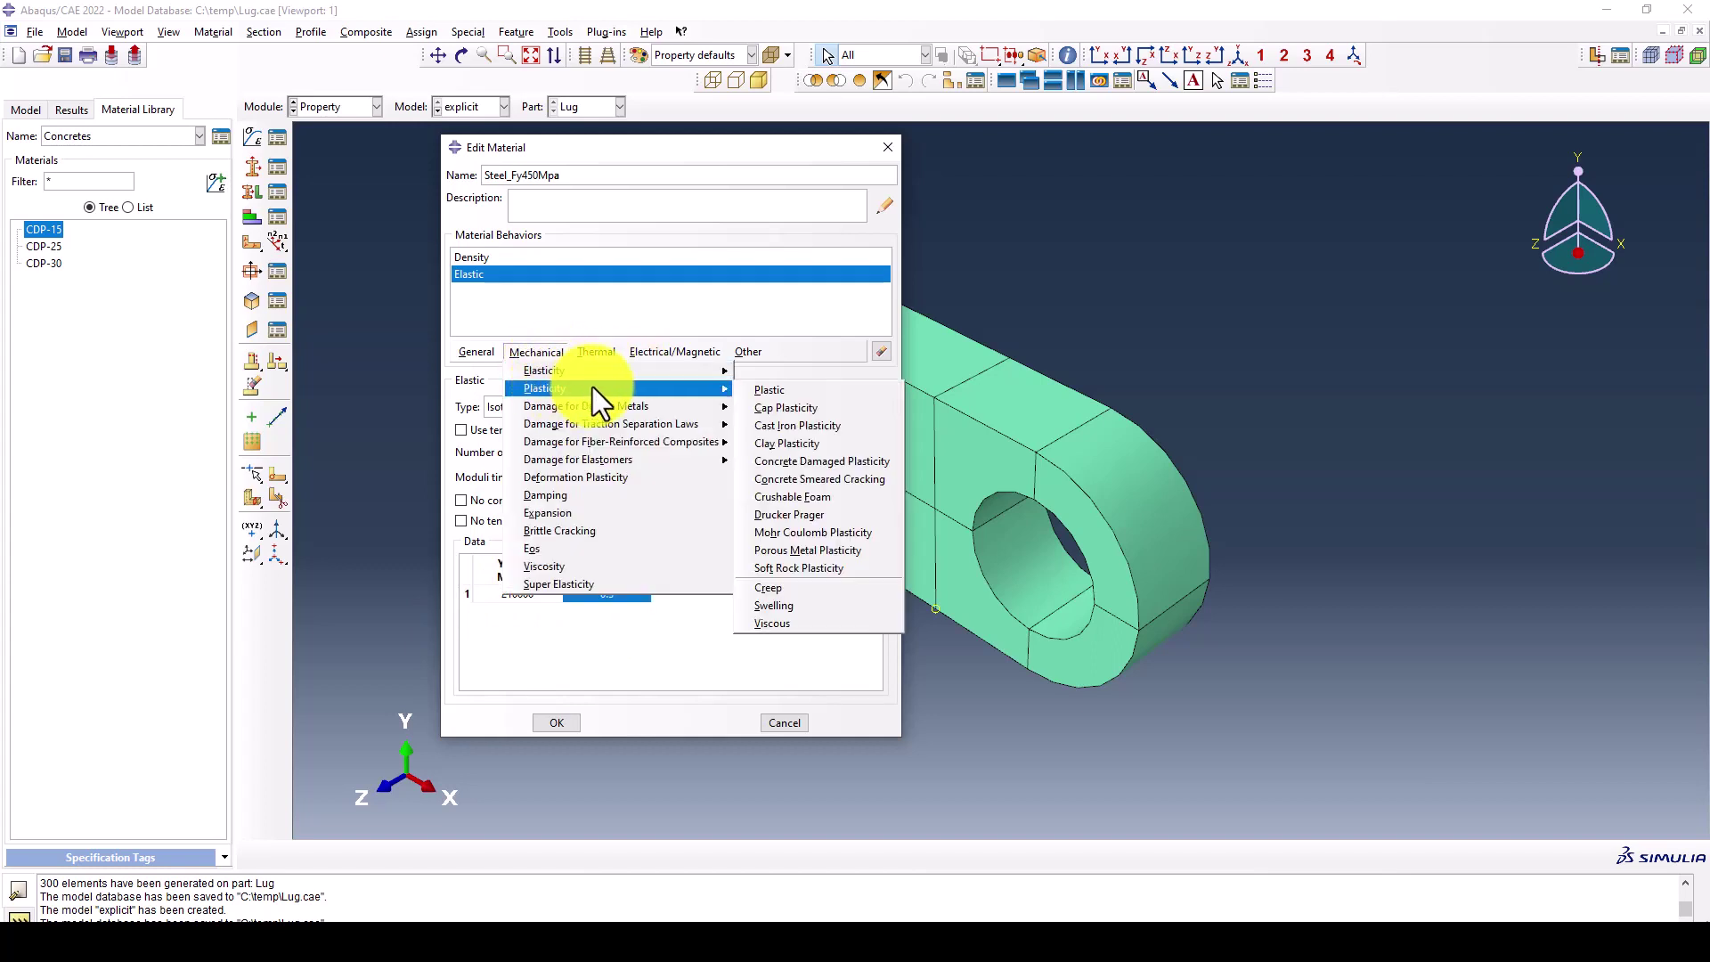
- Add Plastic behaviour with yield stress 450 at strain 0 and 537 at strain 0.1
left_click(757, 390)
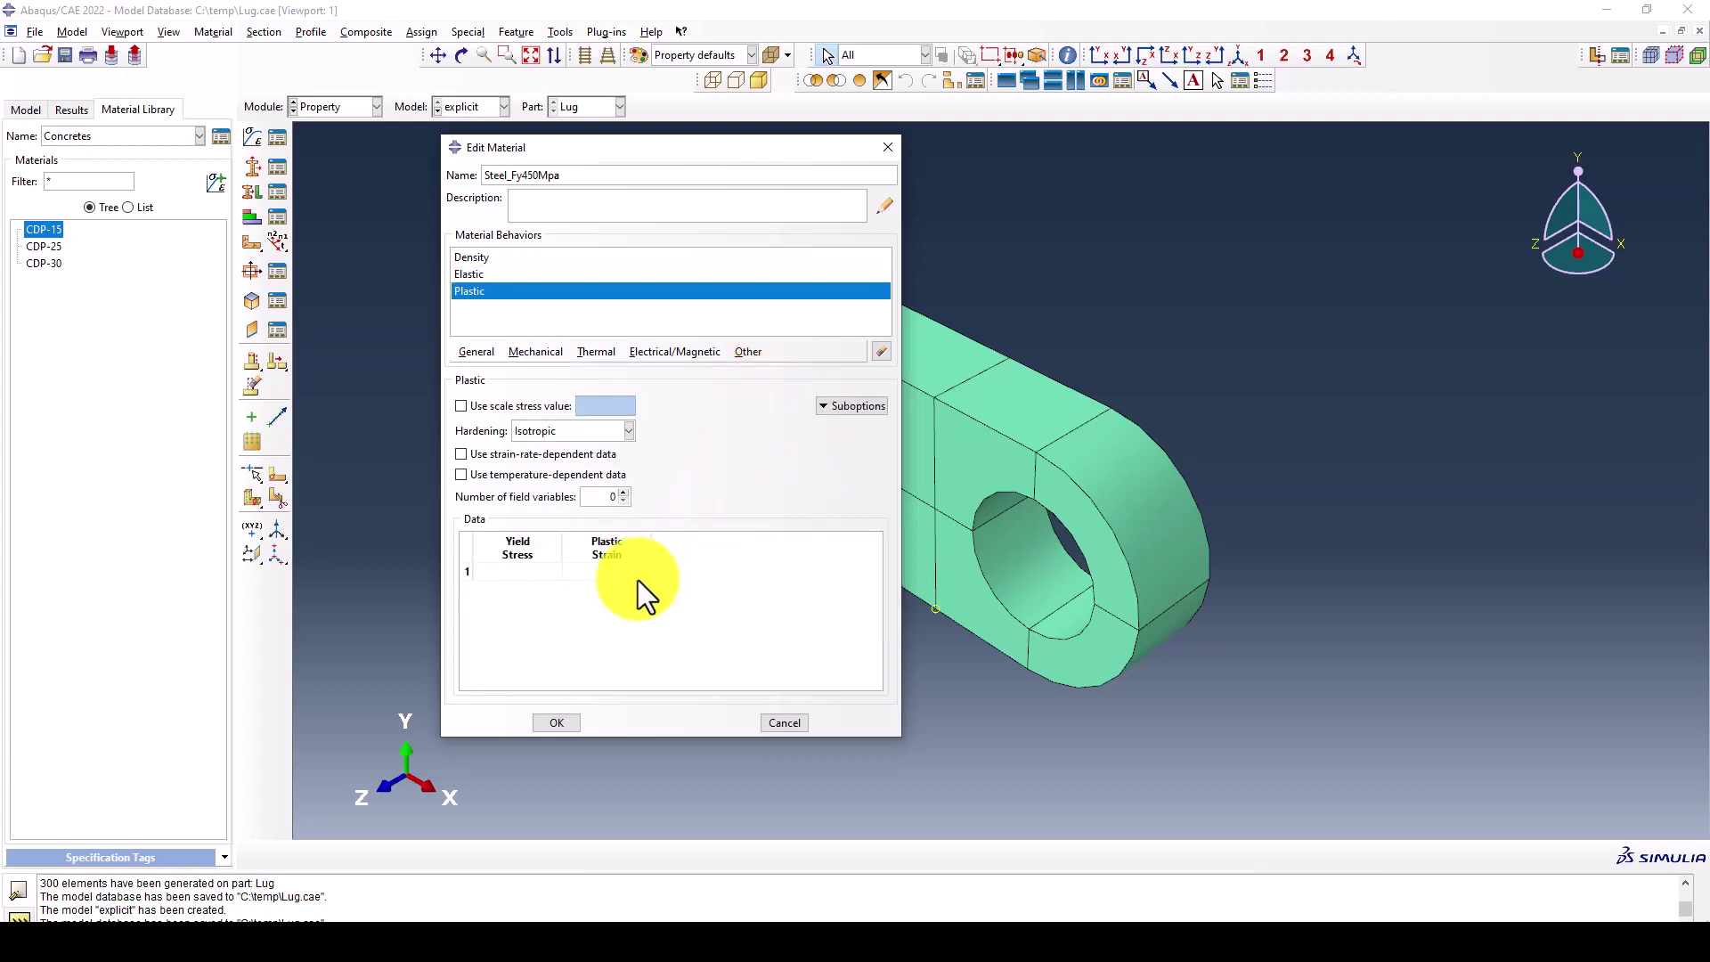
left_click(536, 571)
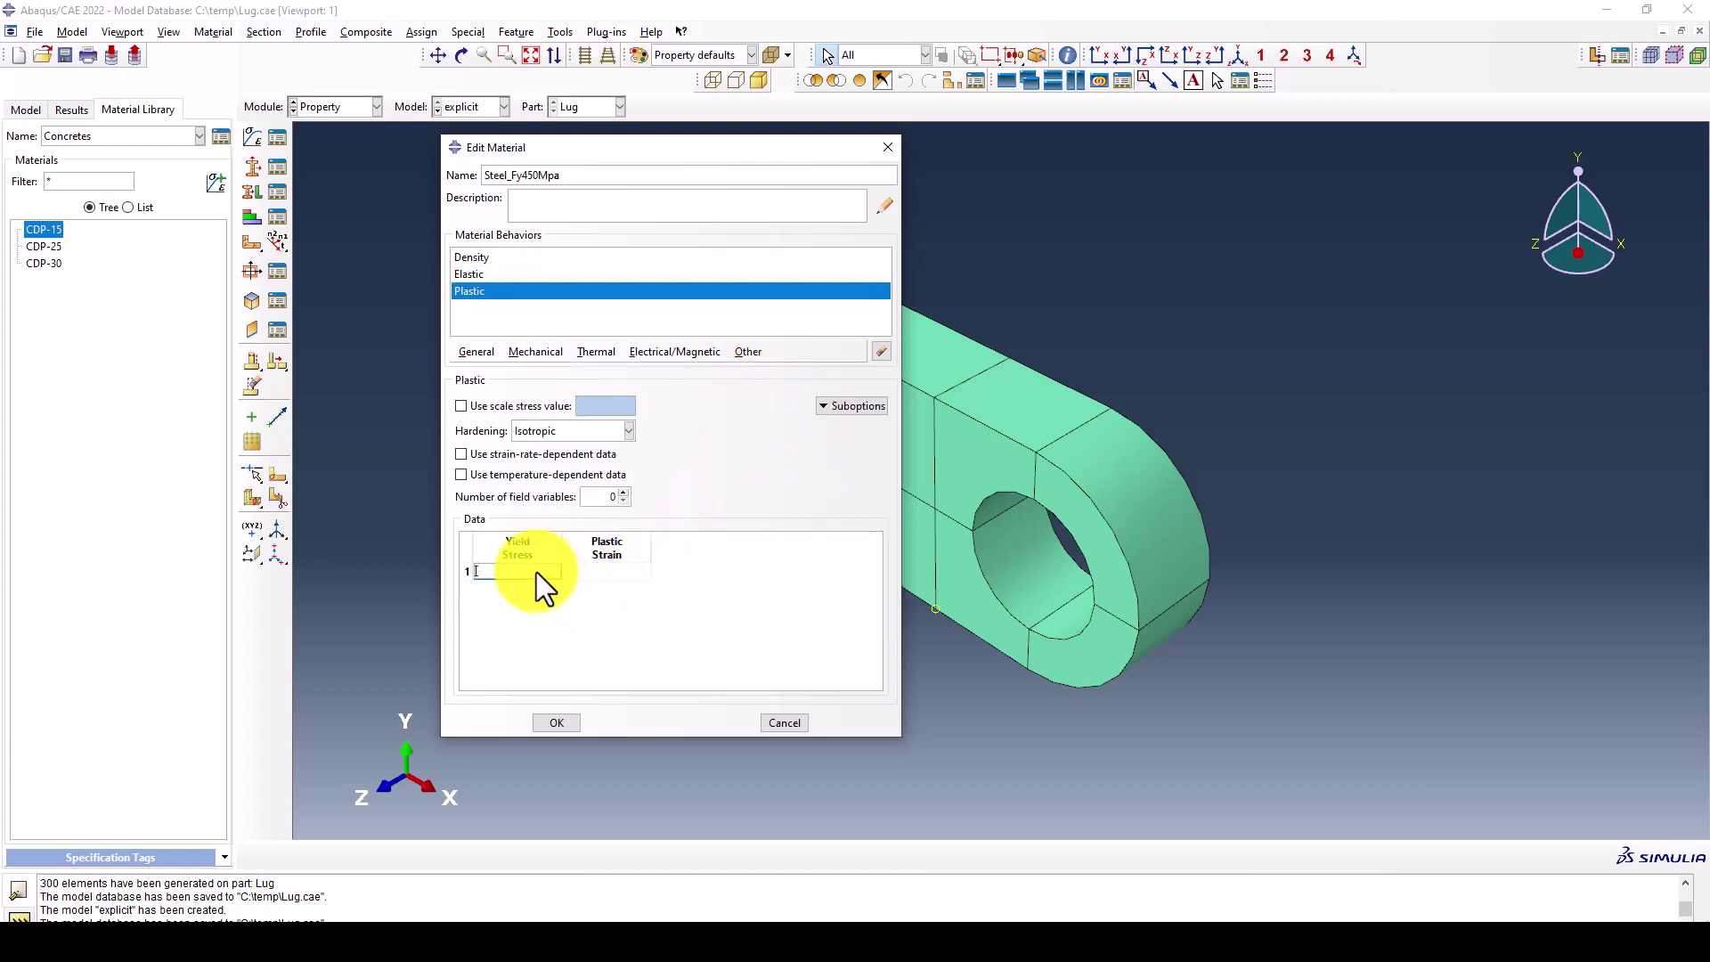
type("450")
key("Tab")
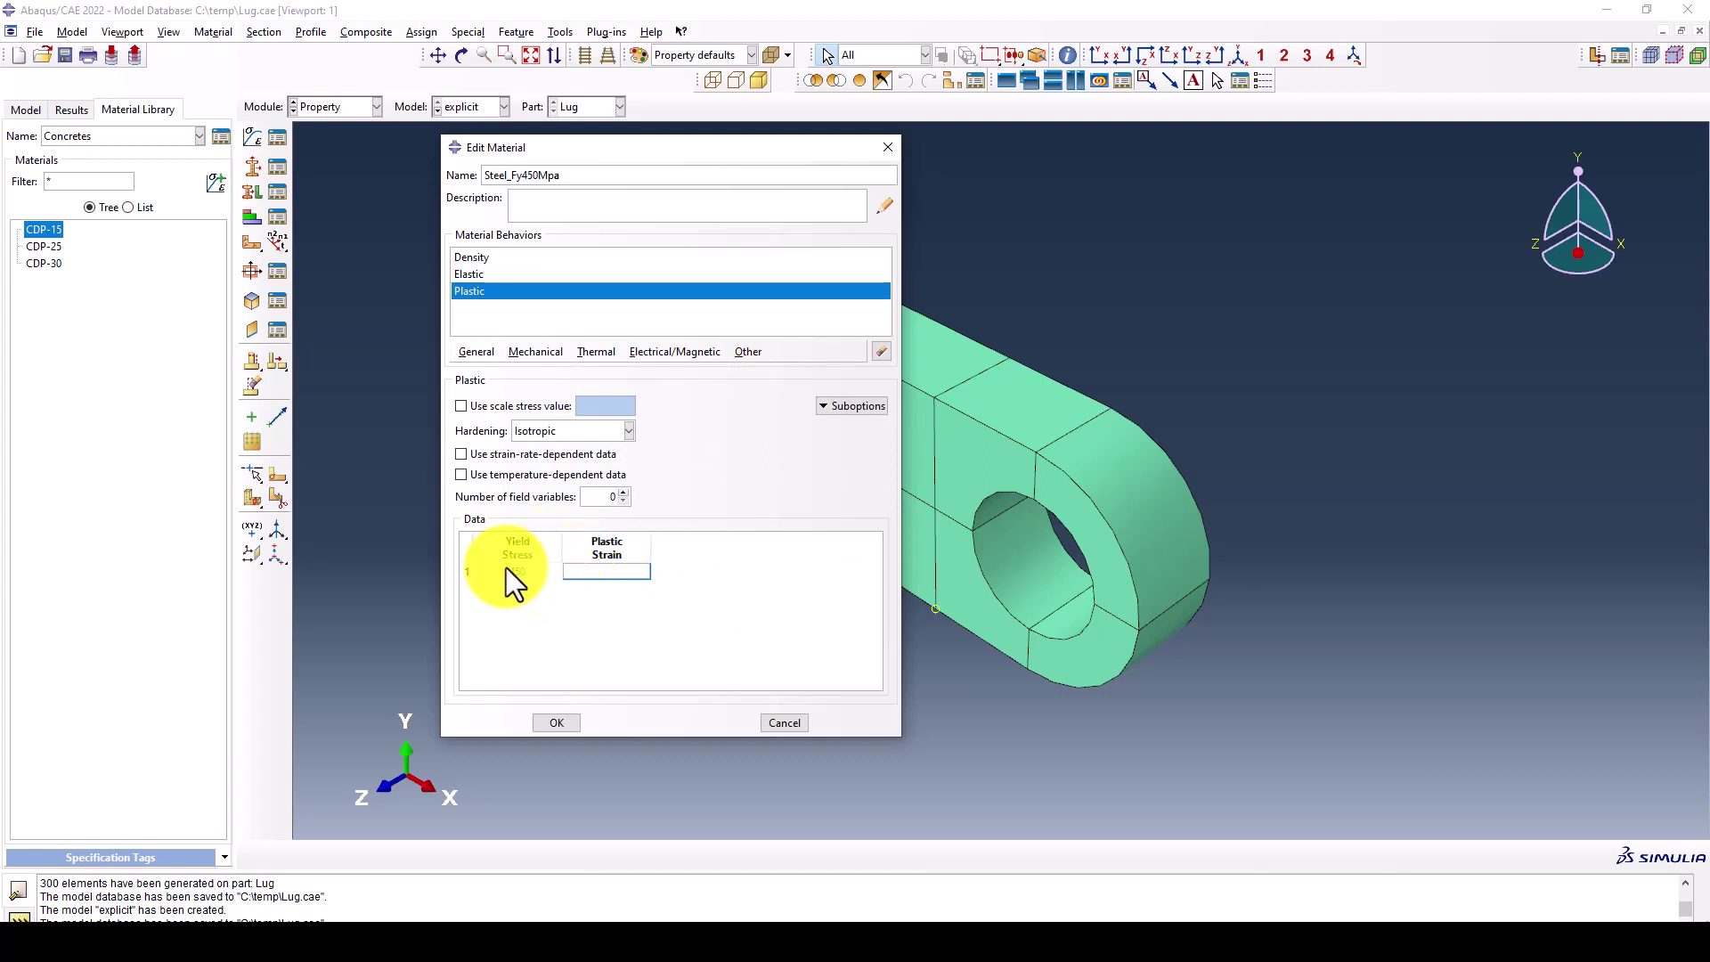
type("0")
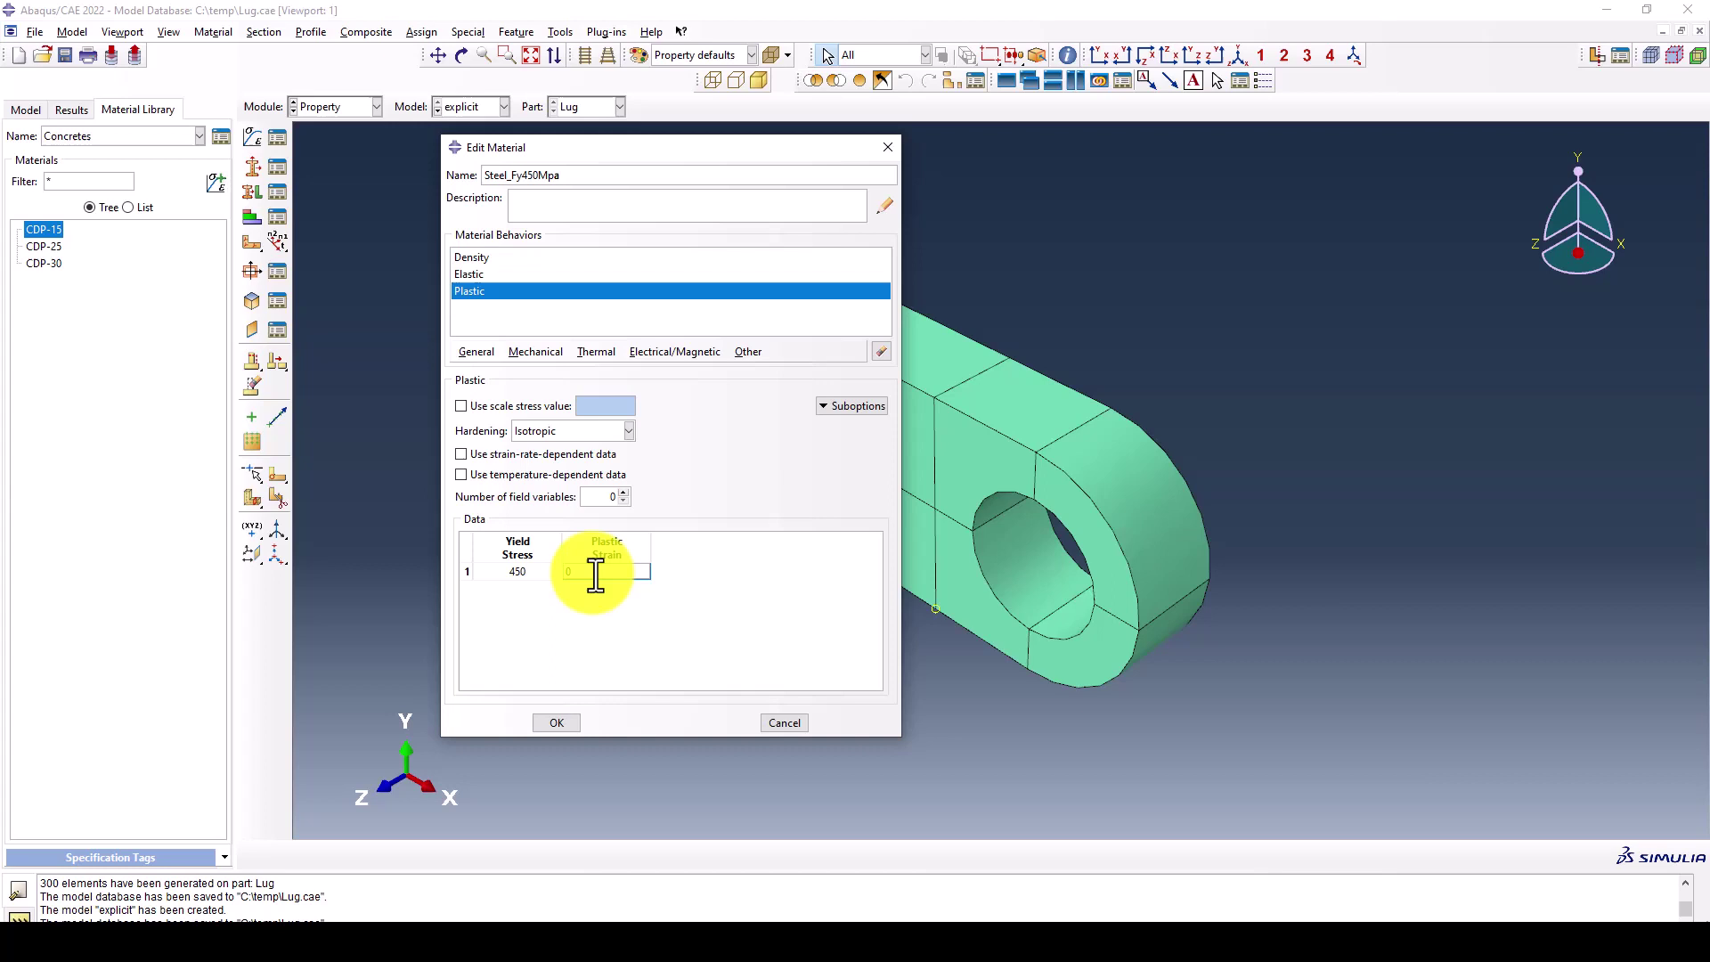
right_click(600, 574)
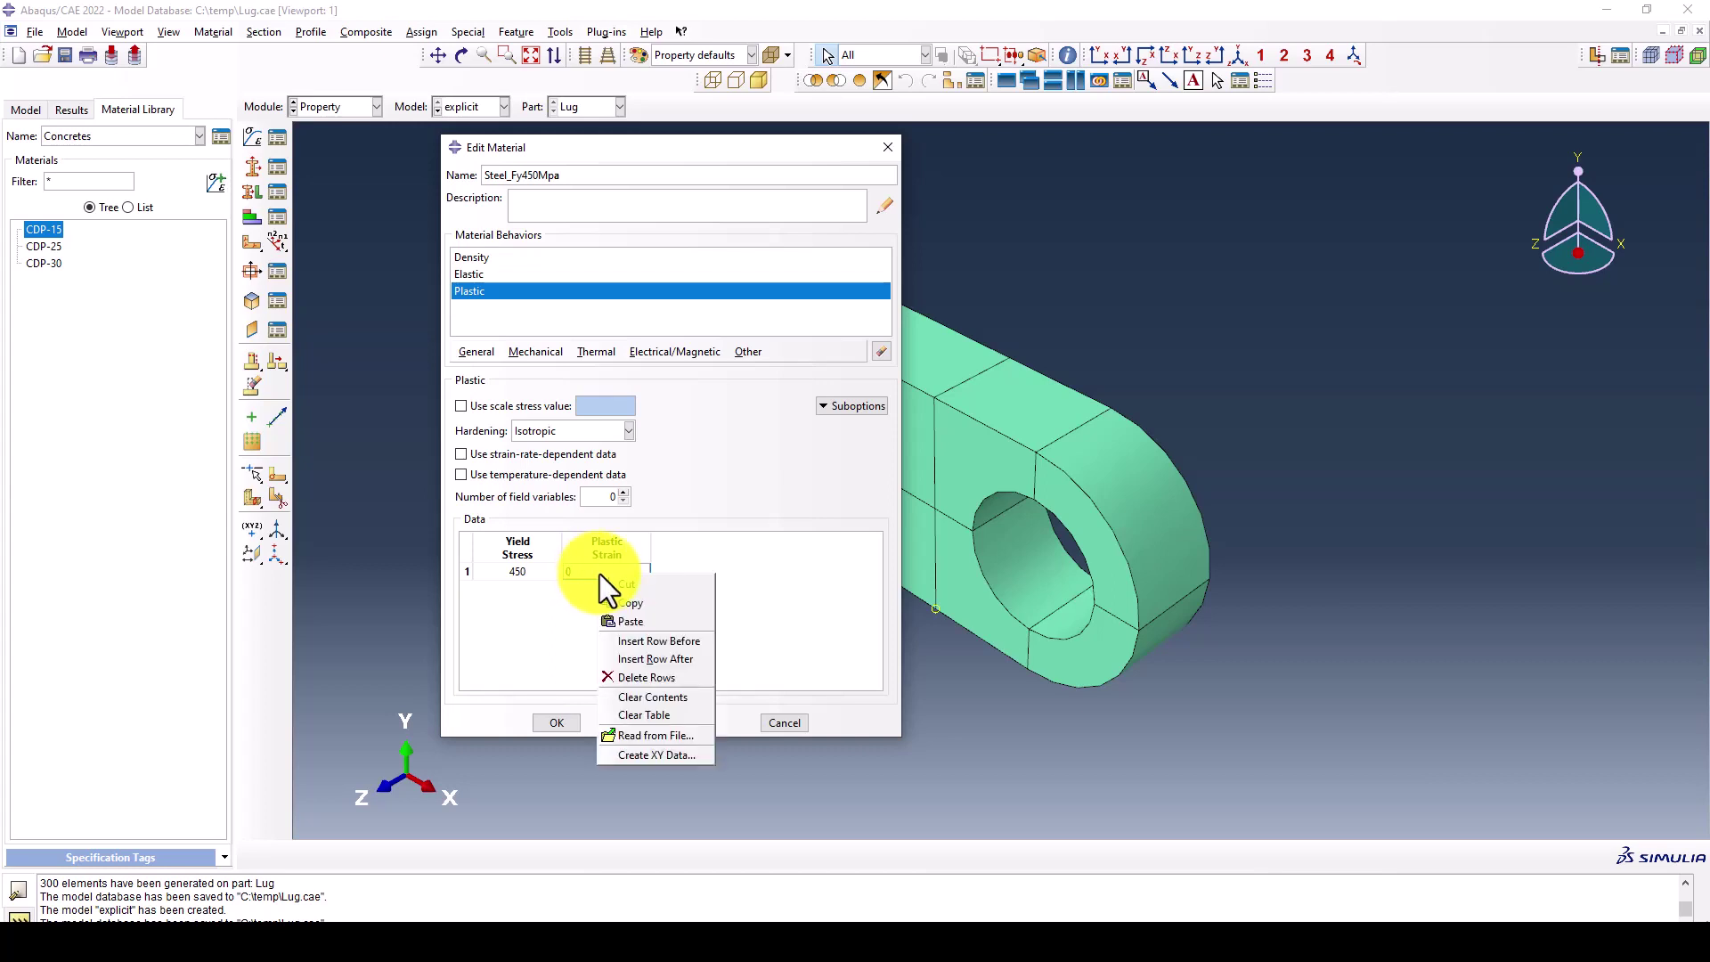
left_click(640, 658)
left_click(526, 588)
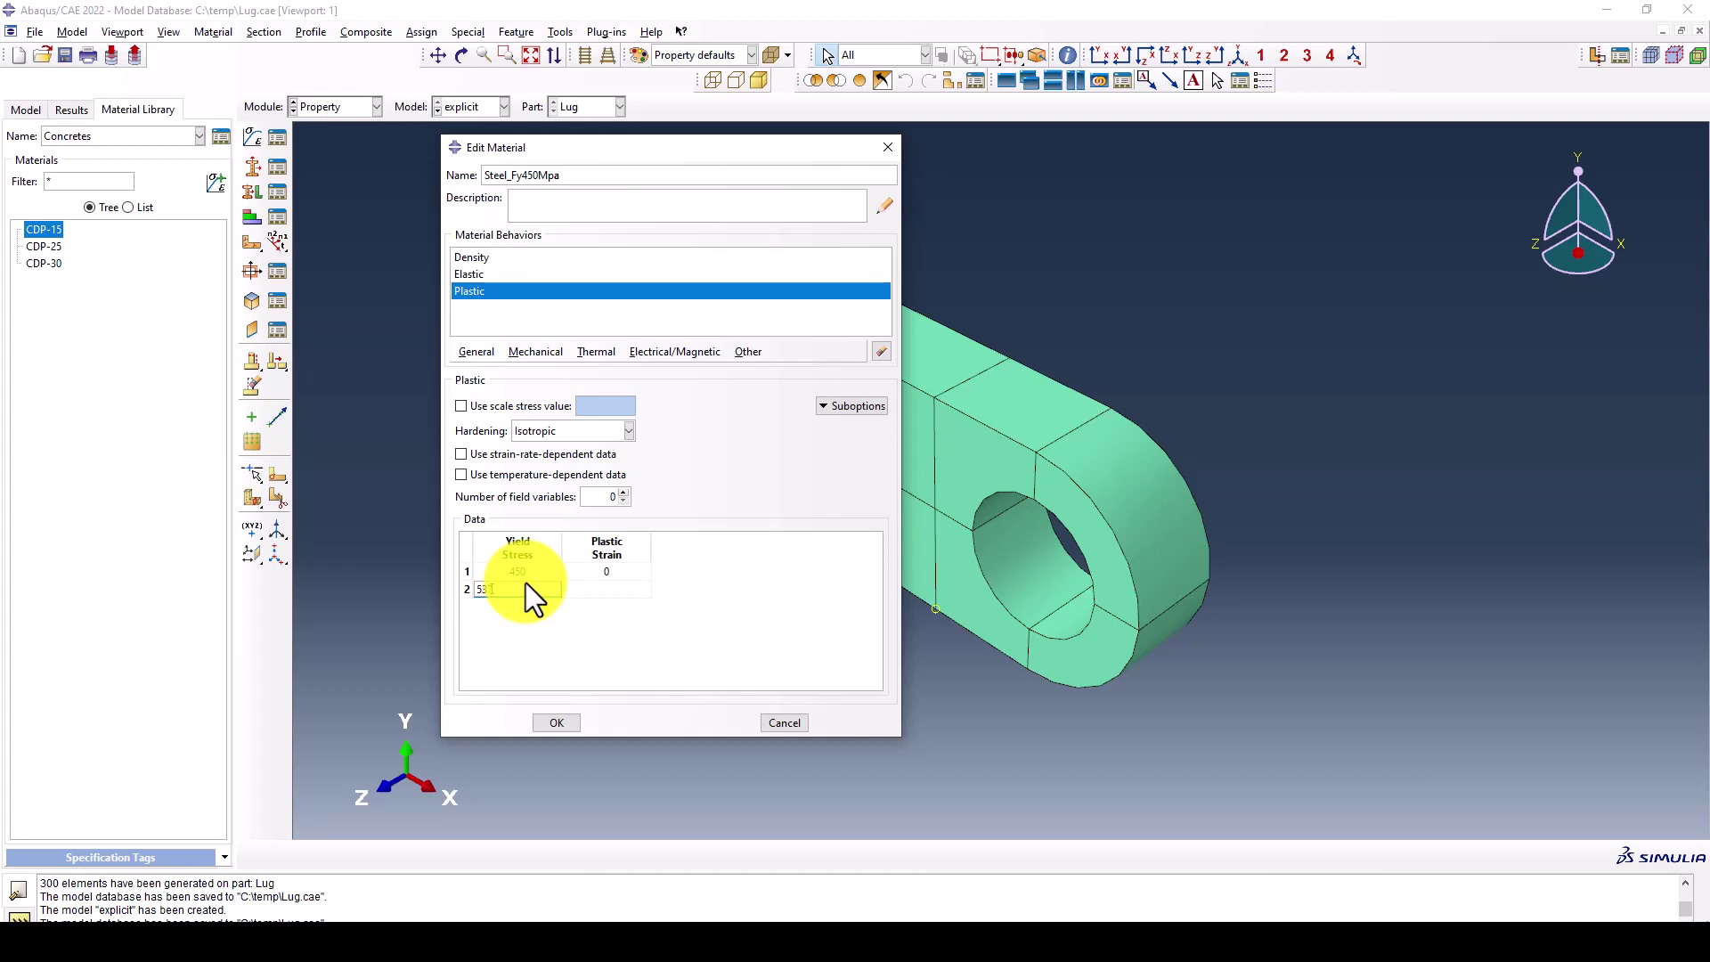
type("537")
left_click(602, 590)
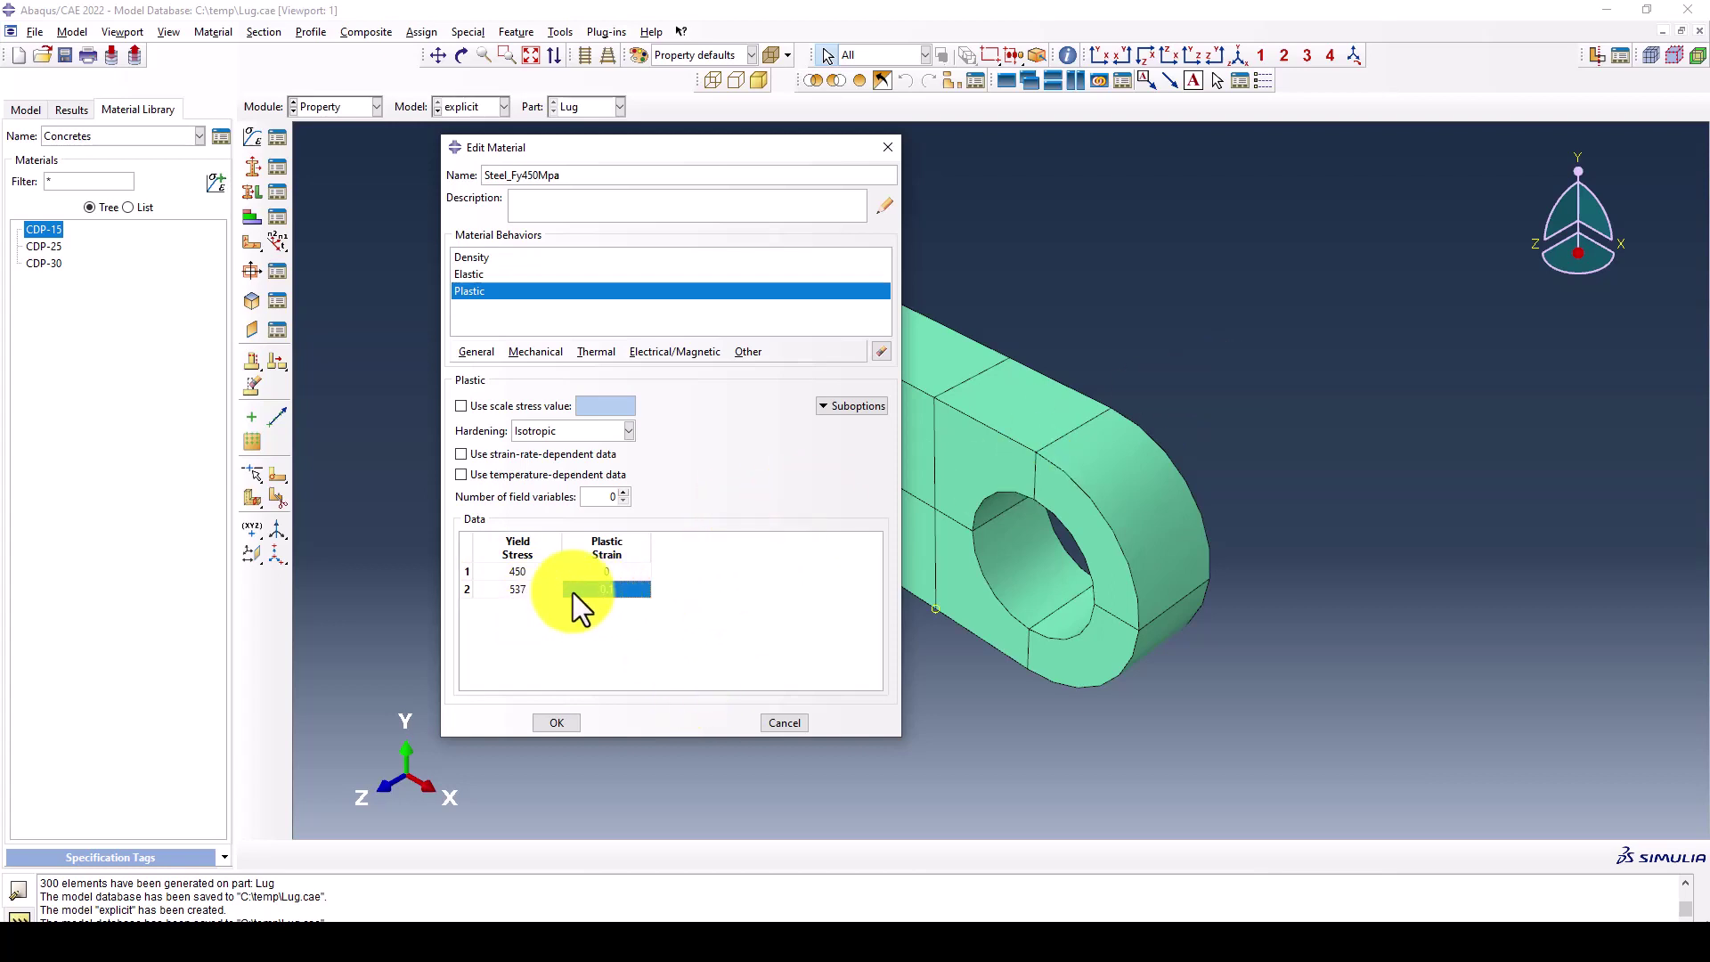
- Confirm the Steel_Fy450Mpa material and check it appears in the Material Manager
left_click(559, 722)
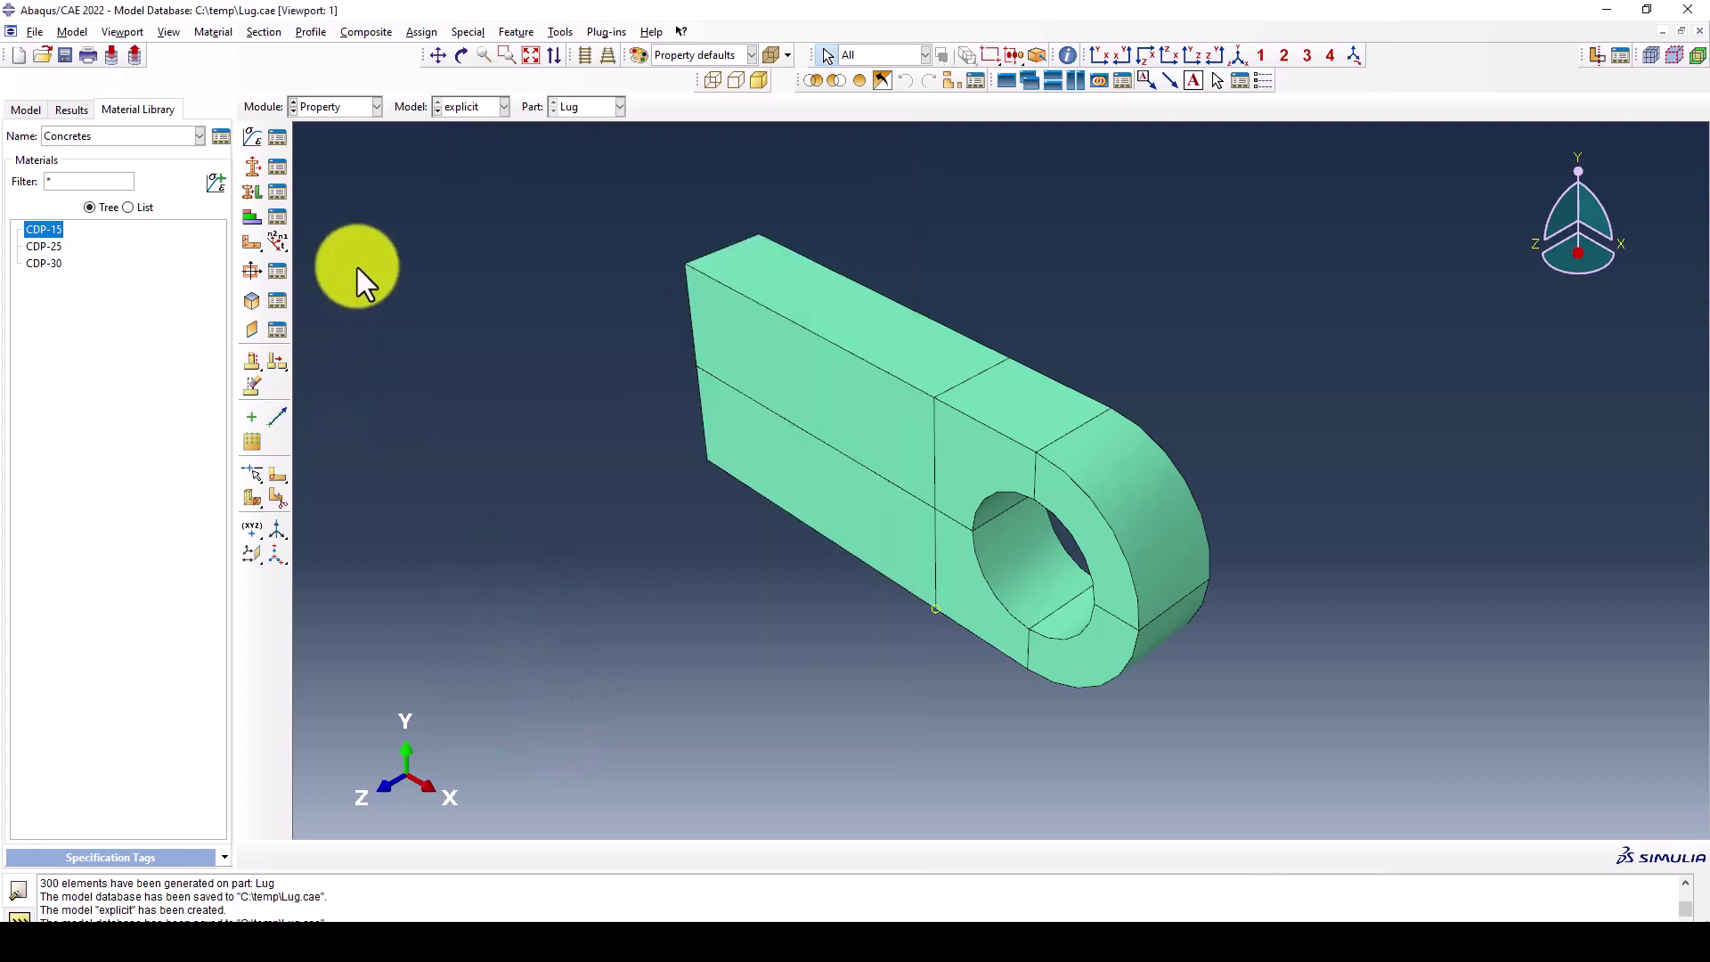
left_click(279, 142)
left_click_drag(577, 136, 510, 171)
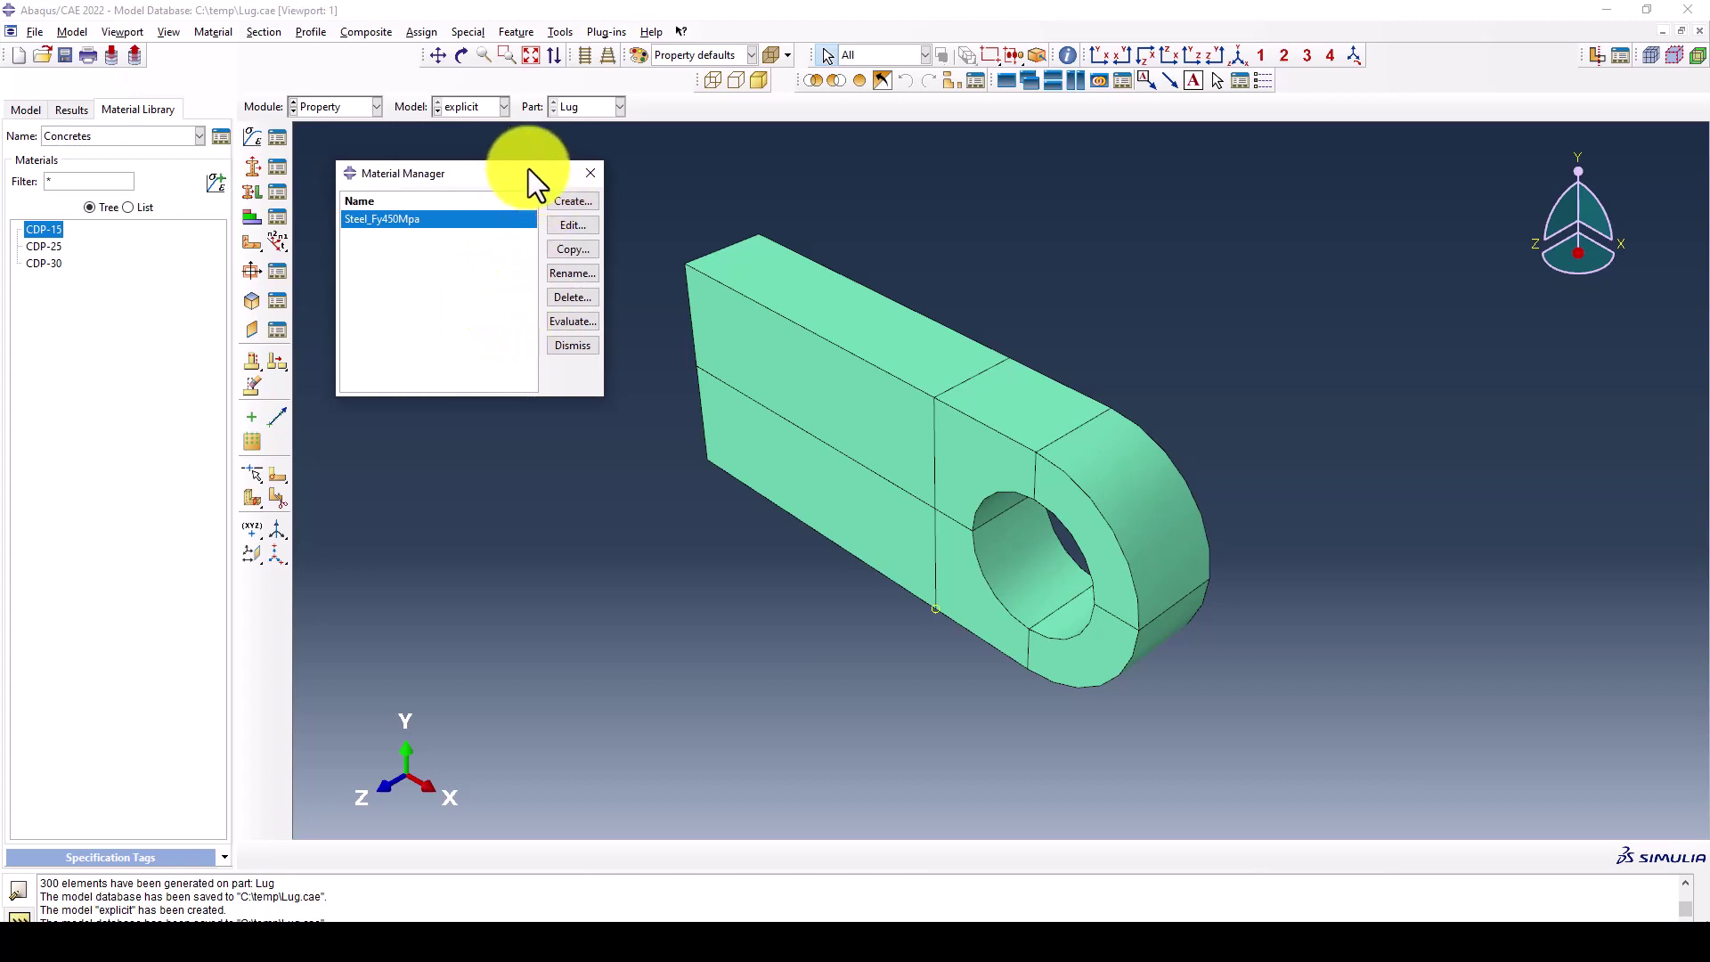
left_click(582, 173)
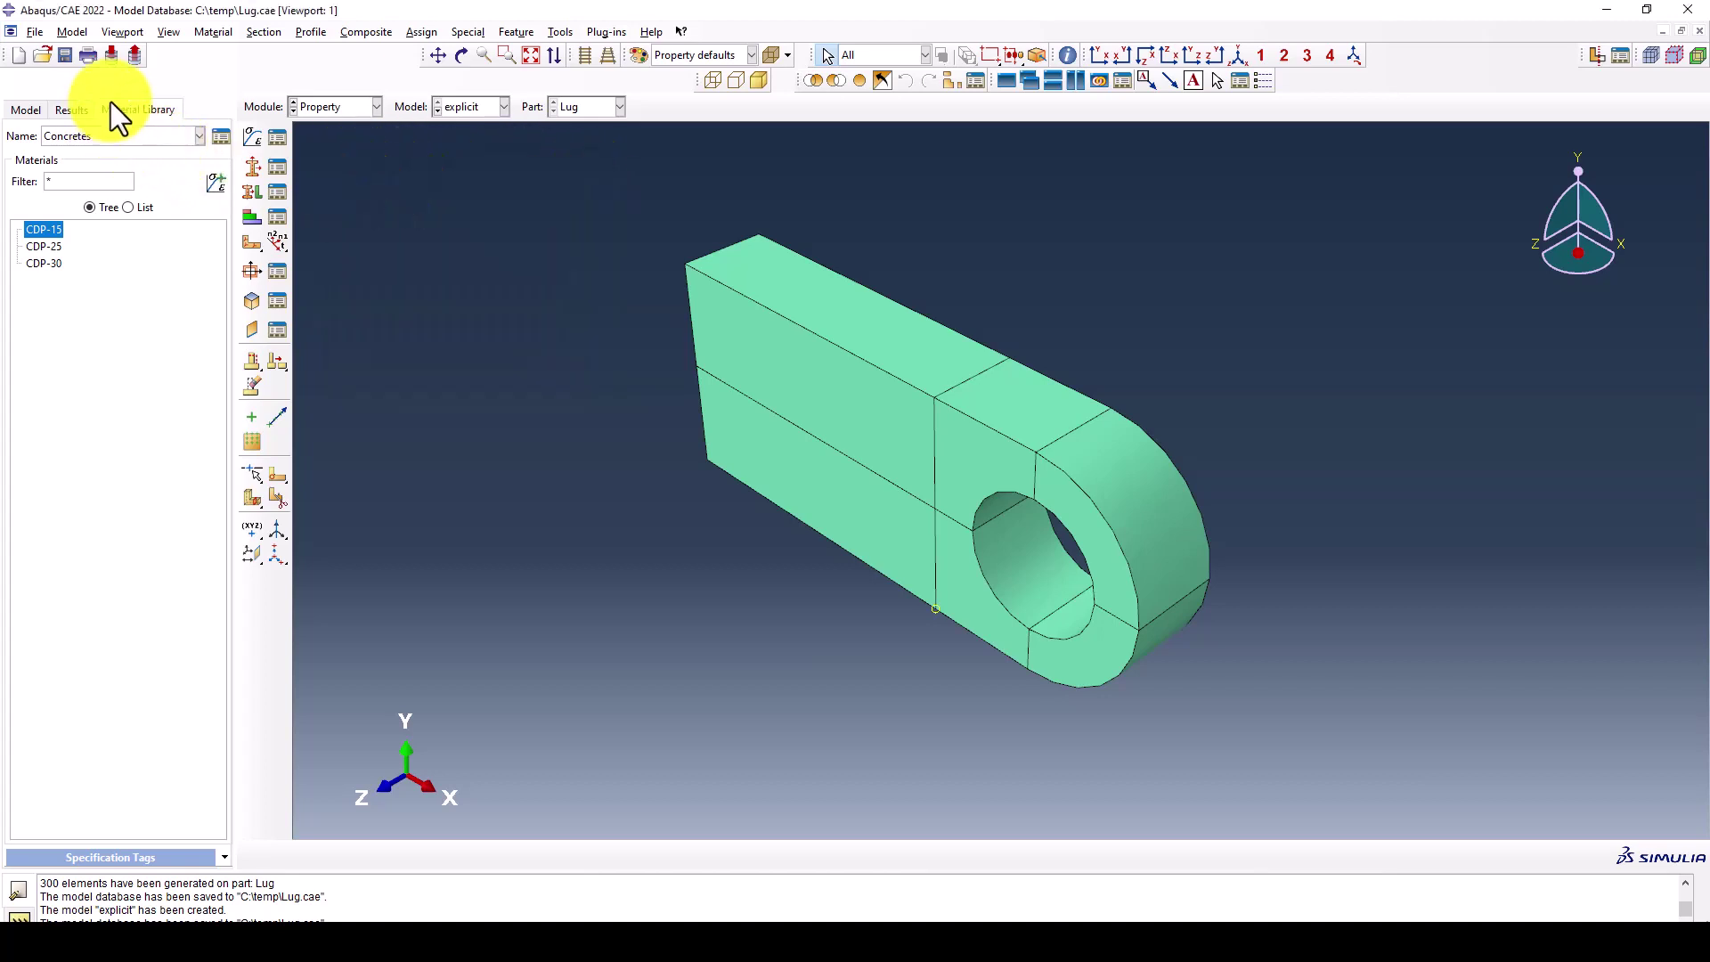
left_click(29, 110)
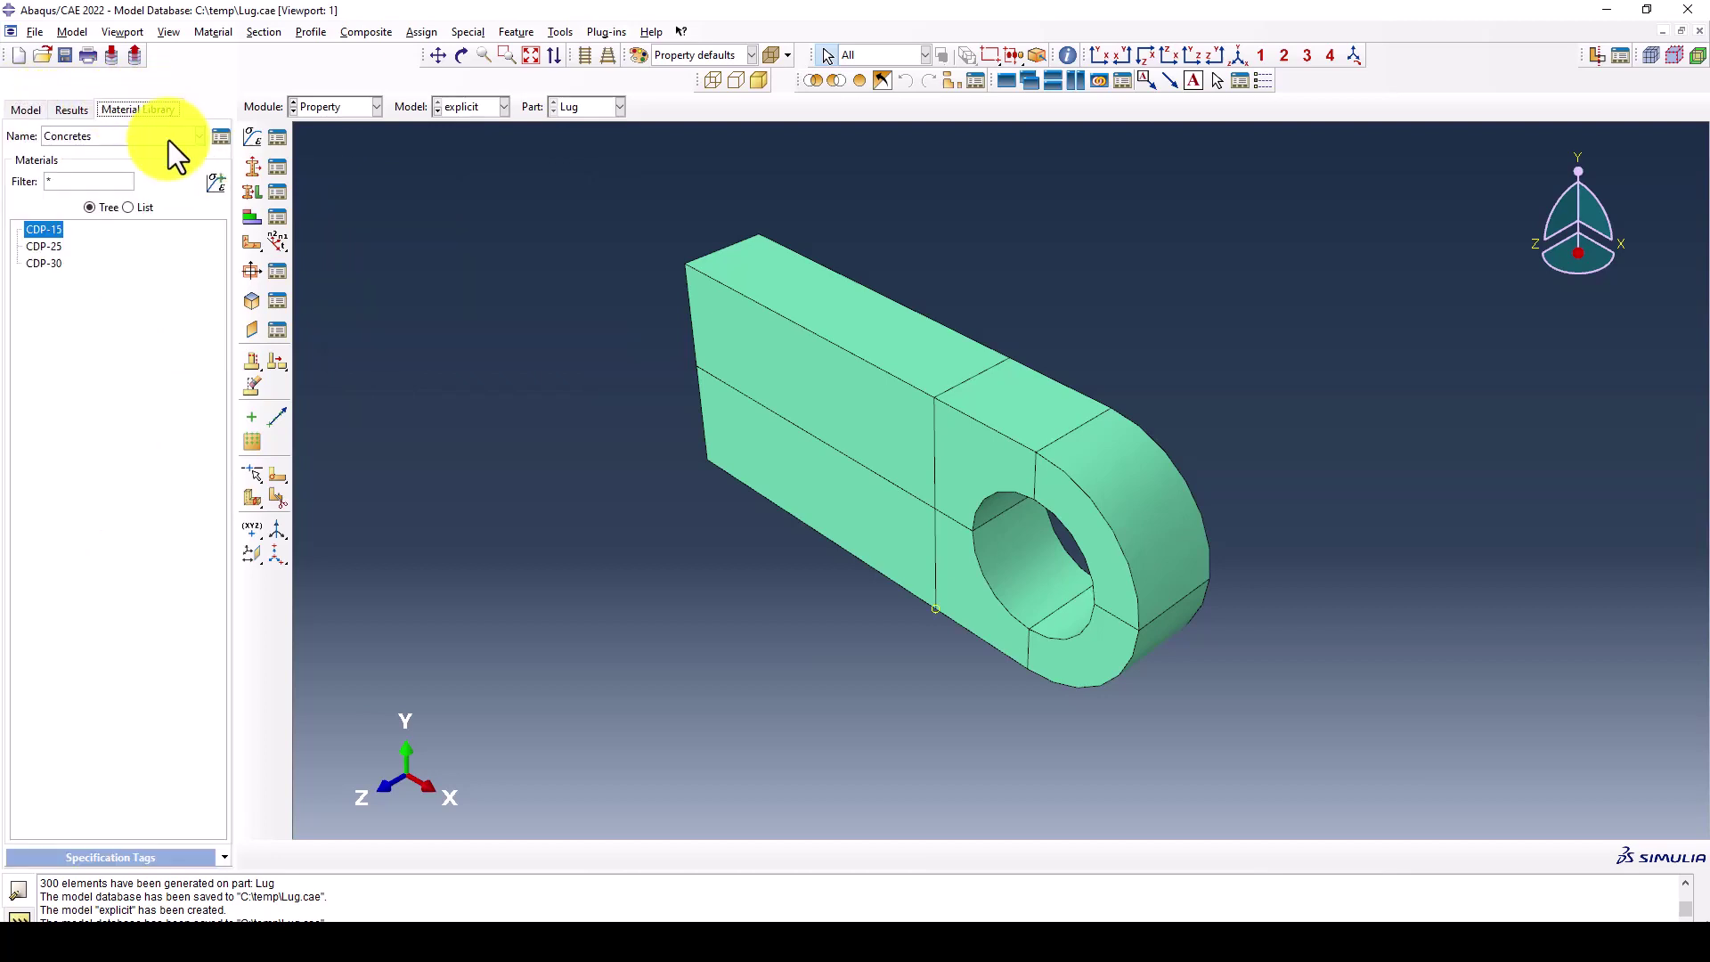
- Create a new material library Steel_Over400Mpa.lib in the home directory
left_click(218, 136)
left_click_drag(549, 129, 357, 149)
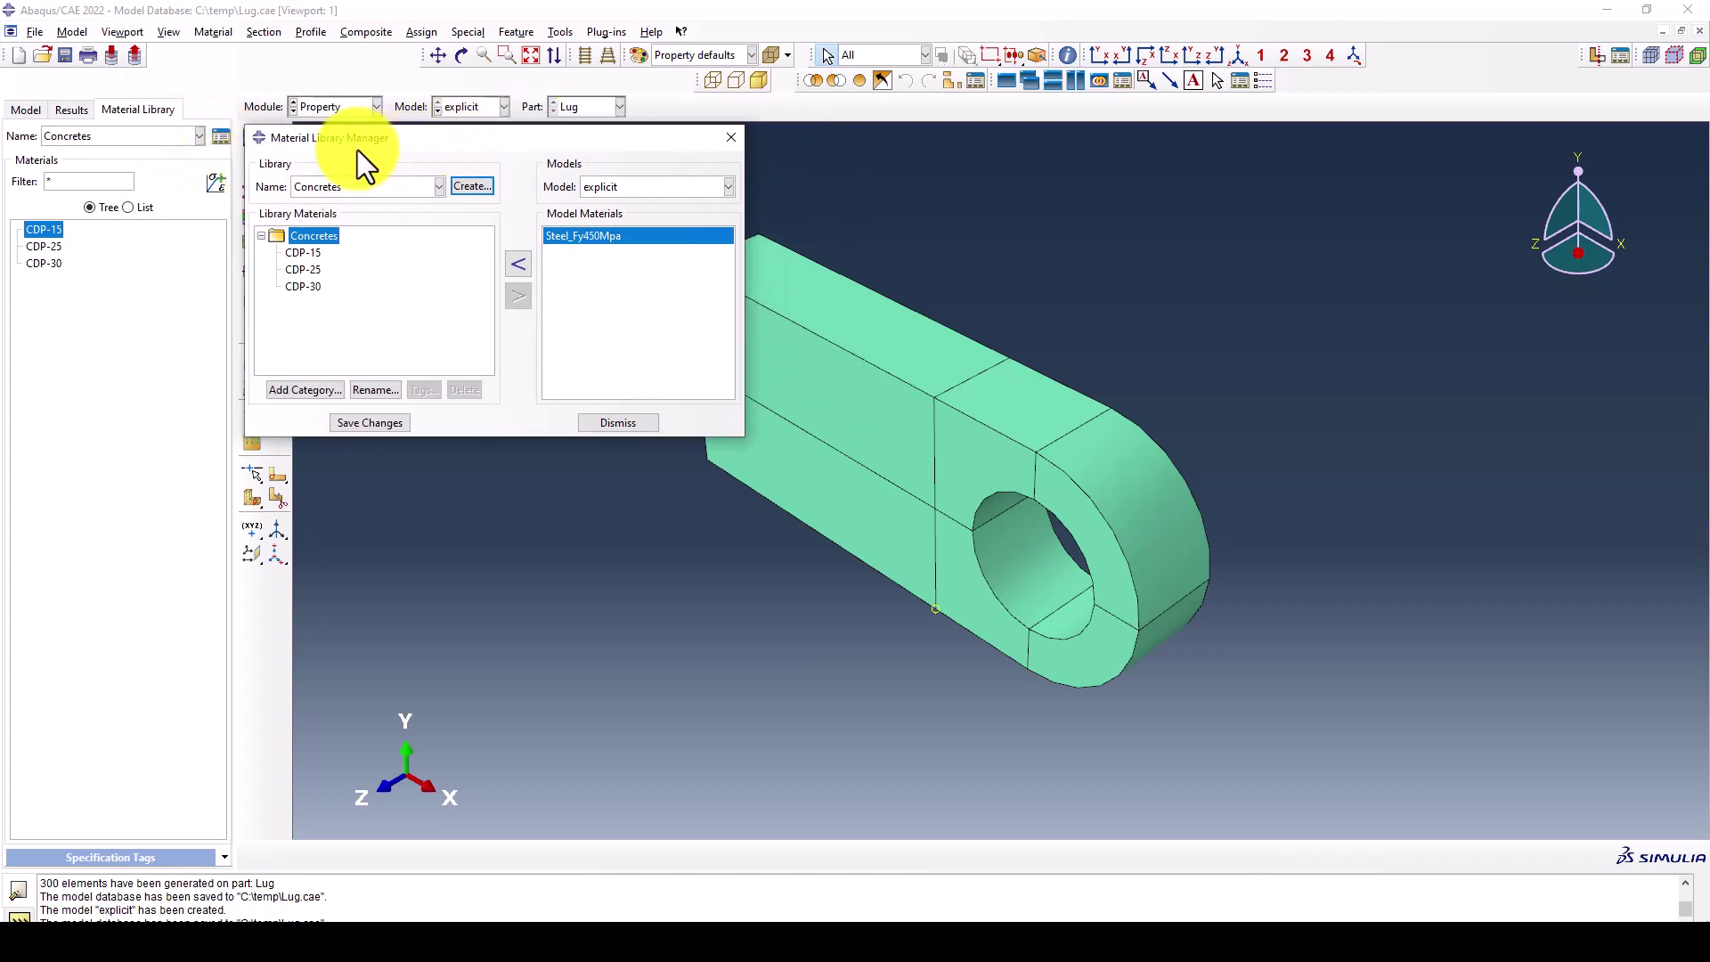
left_click(471, 185)
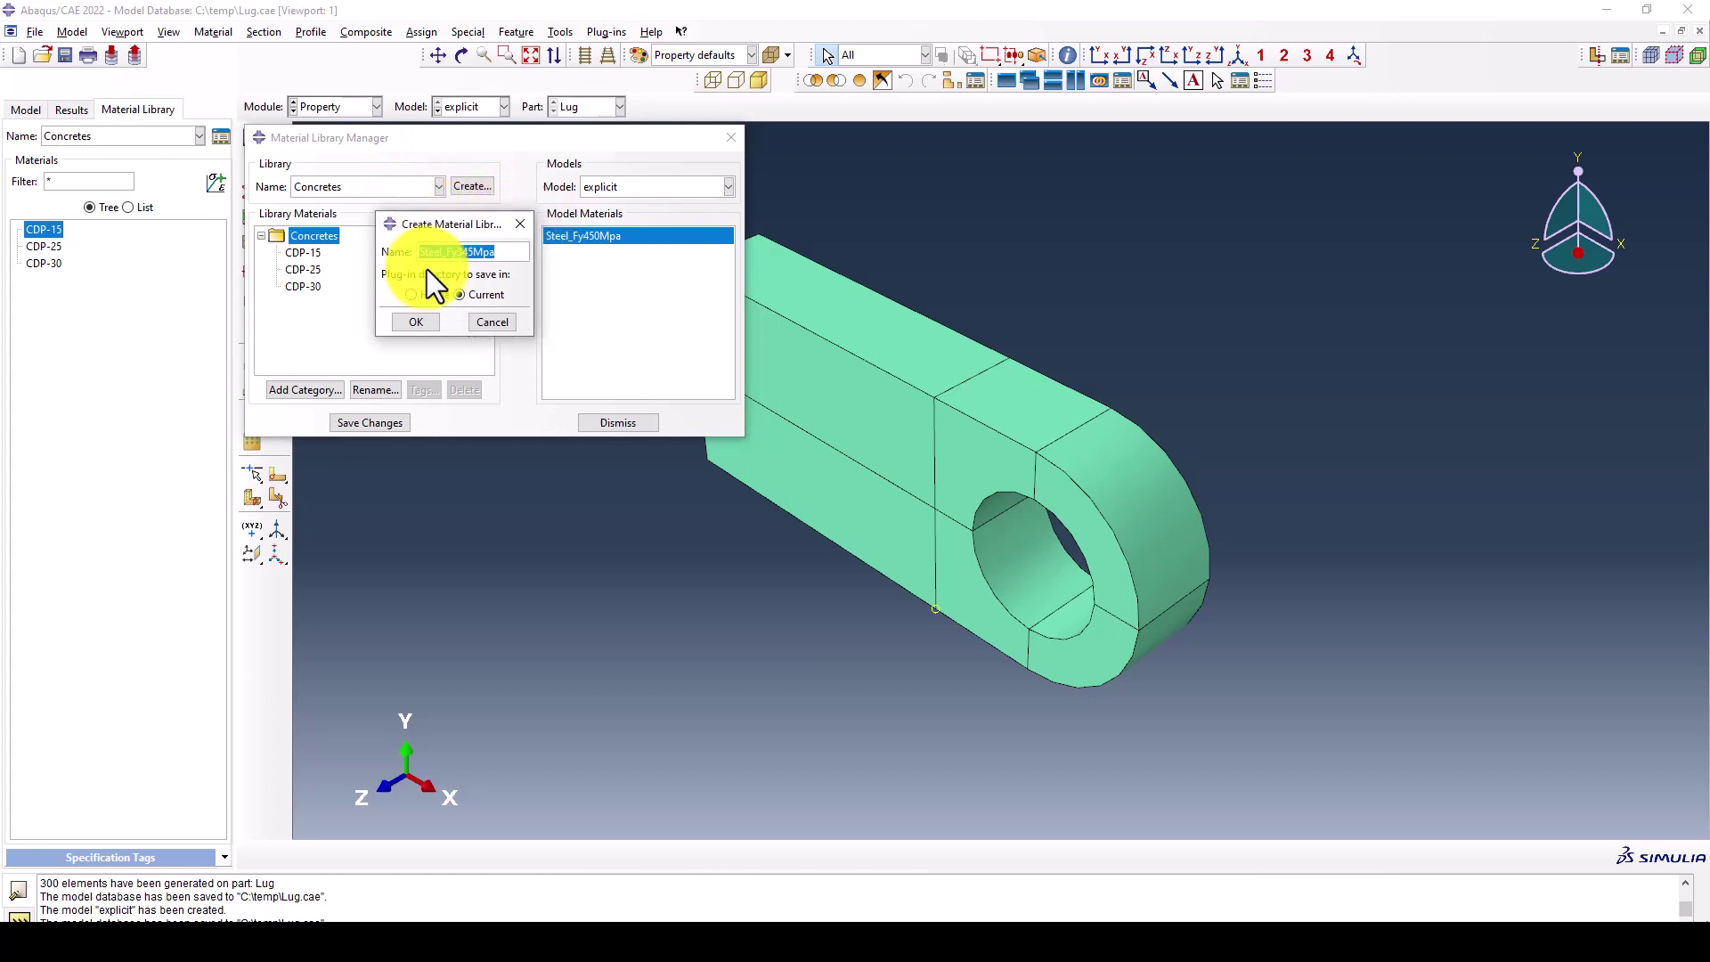
type("S")
type("ver400Mpa")
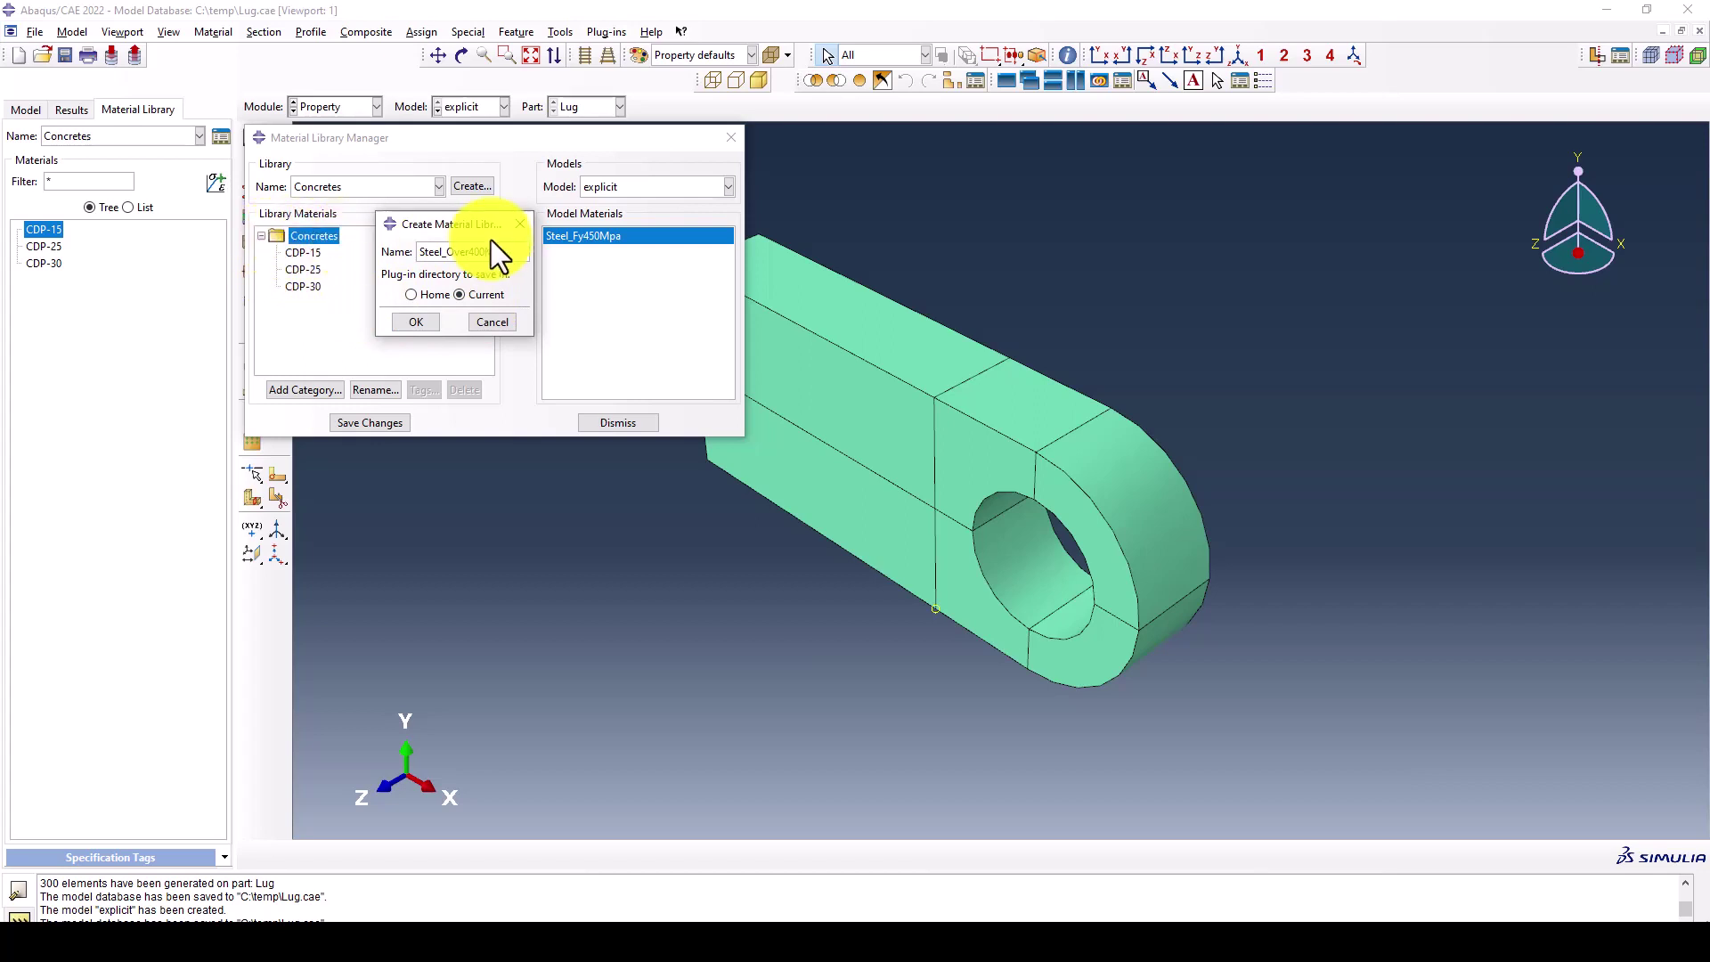
left_click_drag(431, 225, 461, 279)
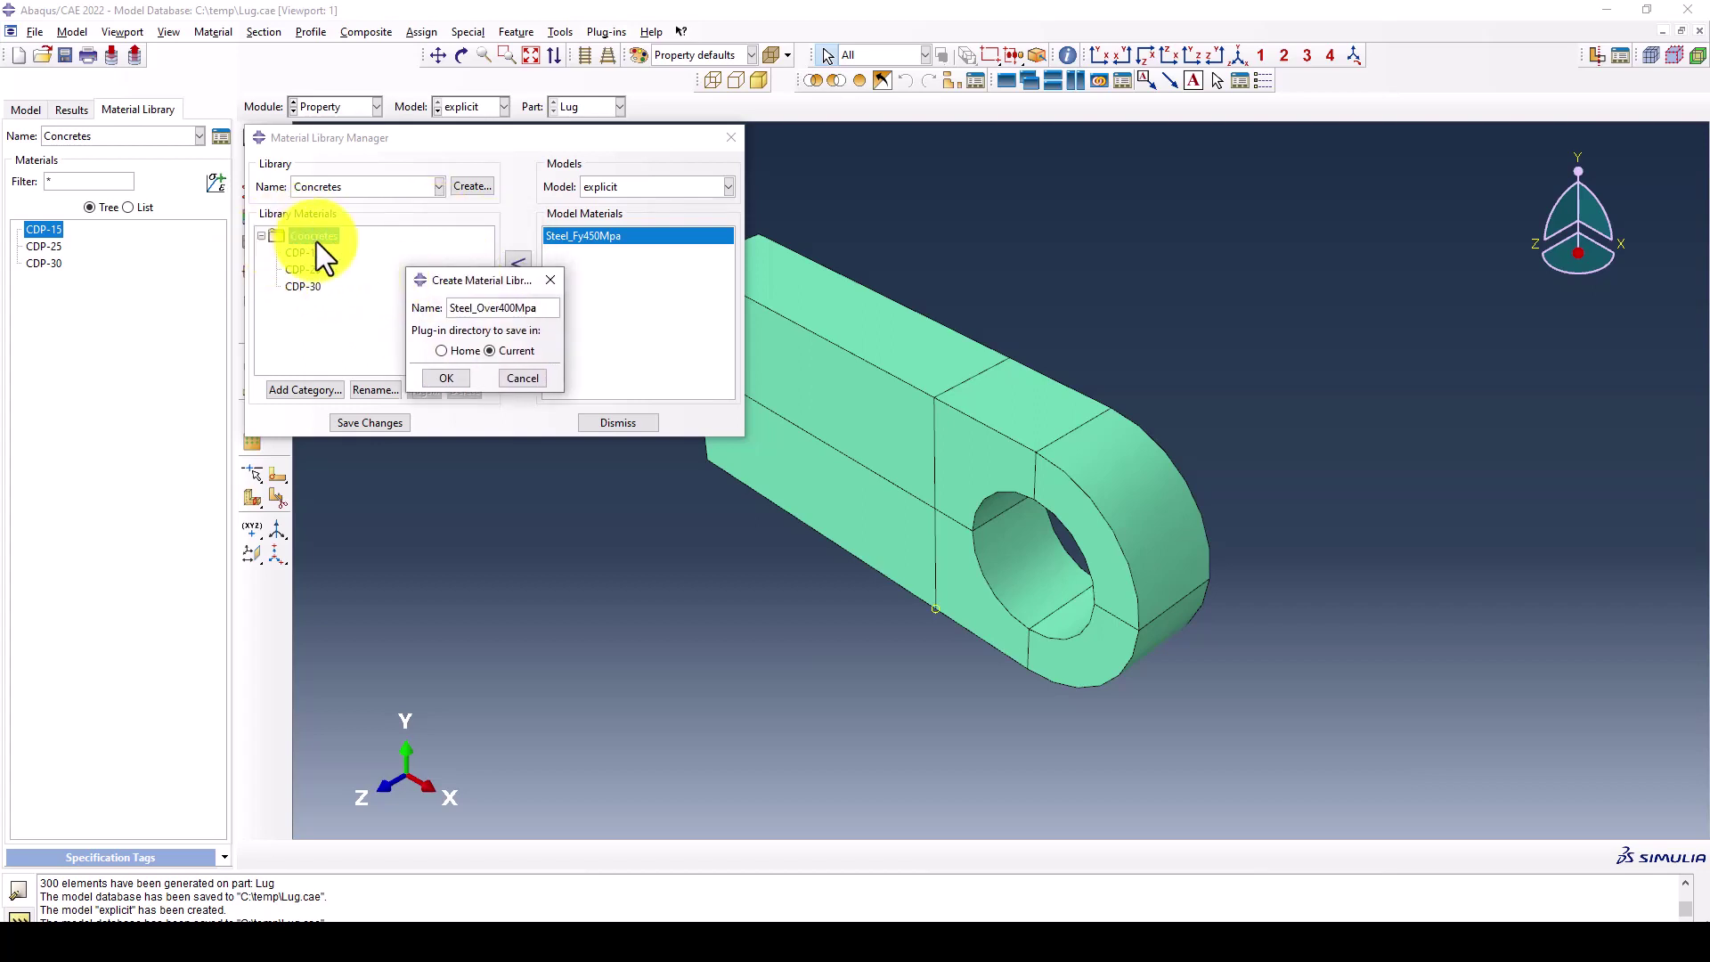
left_click(442, 351)
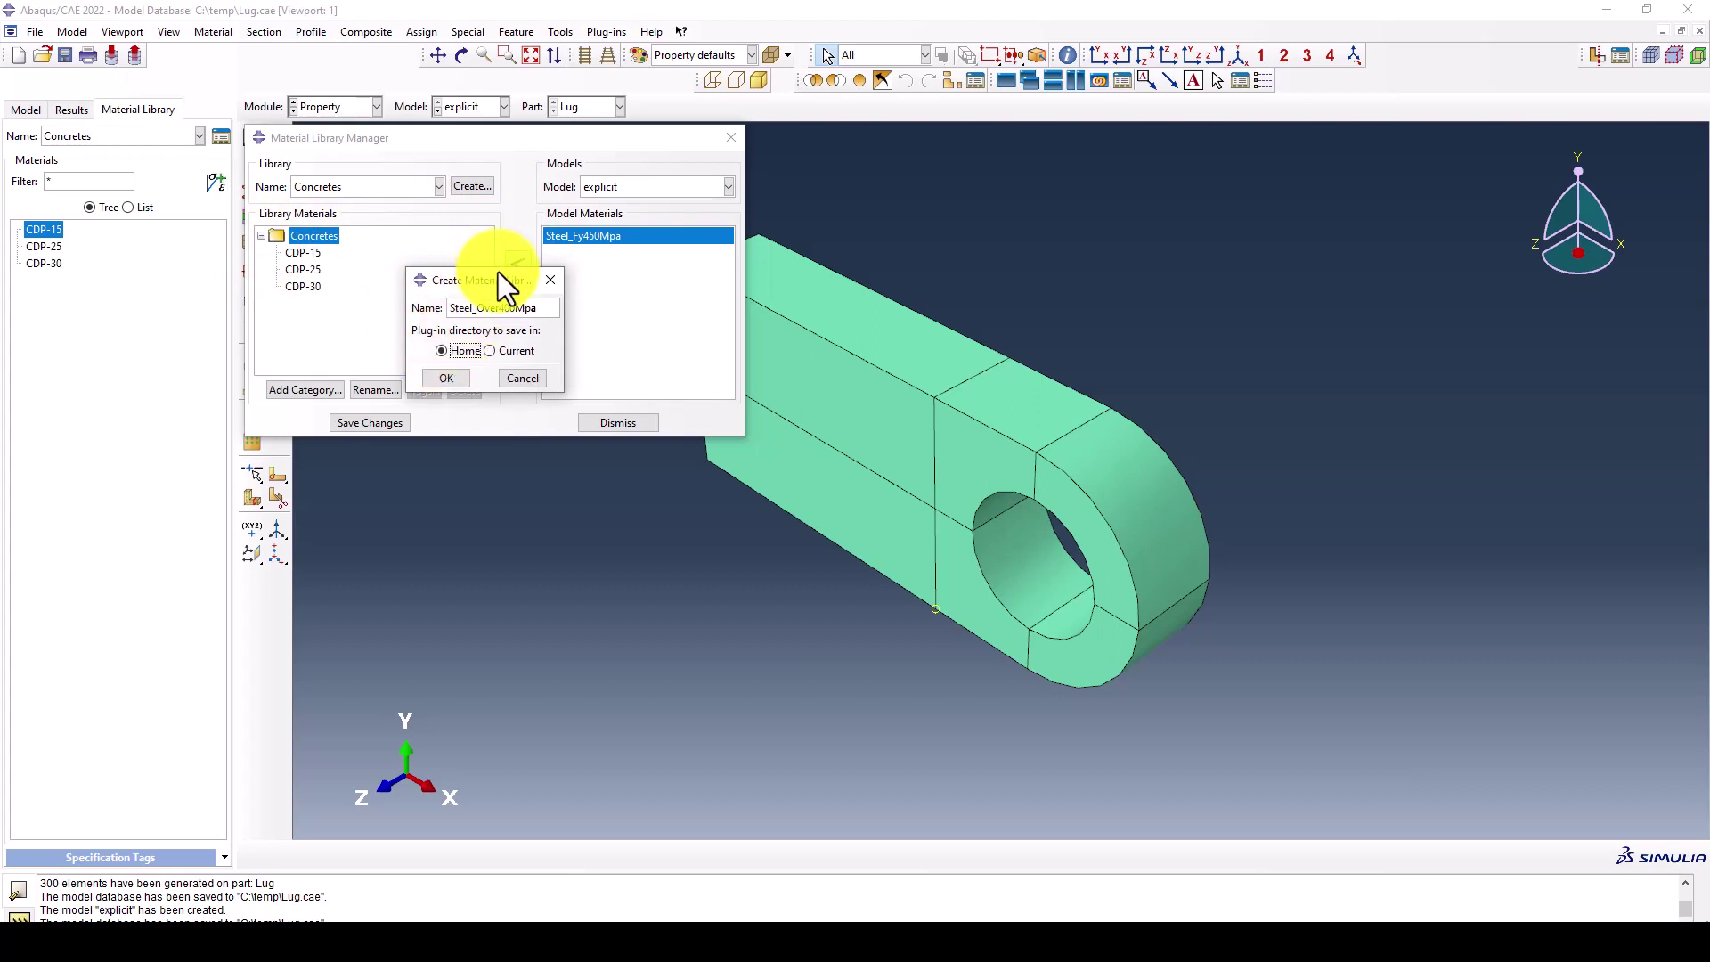
left_click_drag(499, 279, 472, 260)
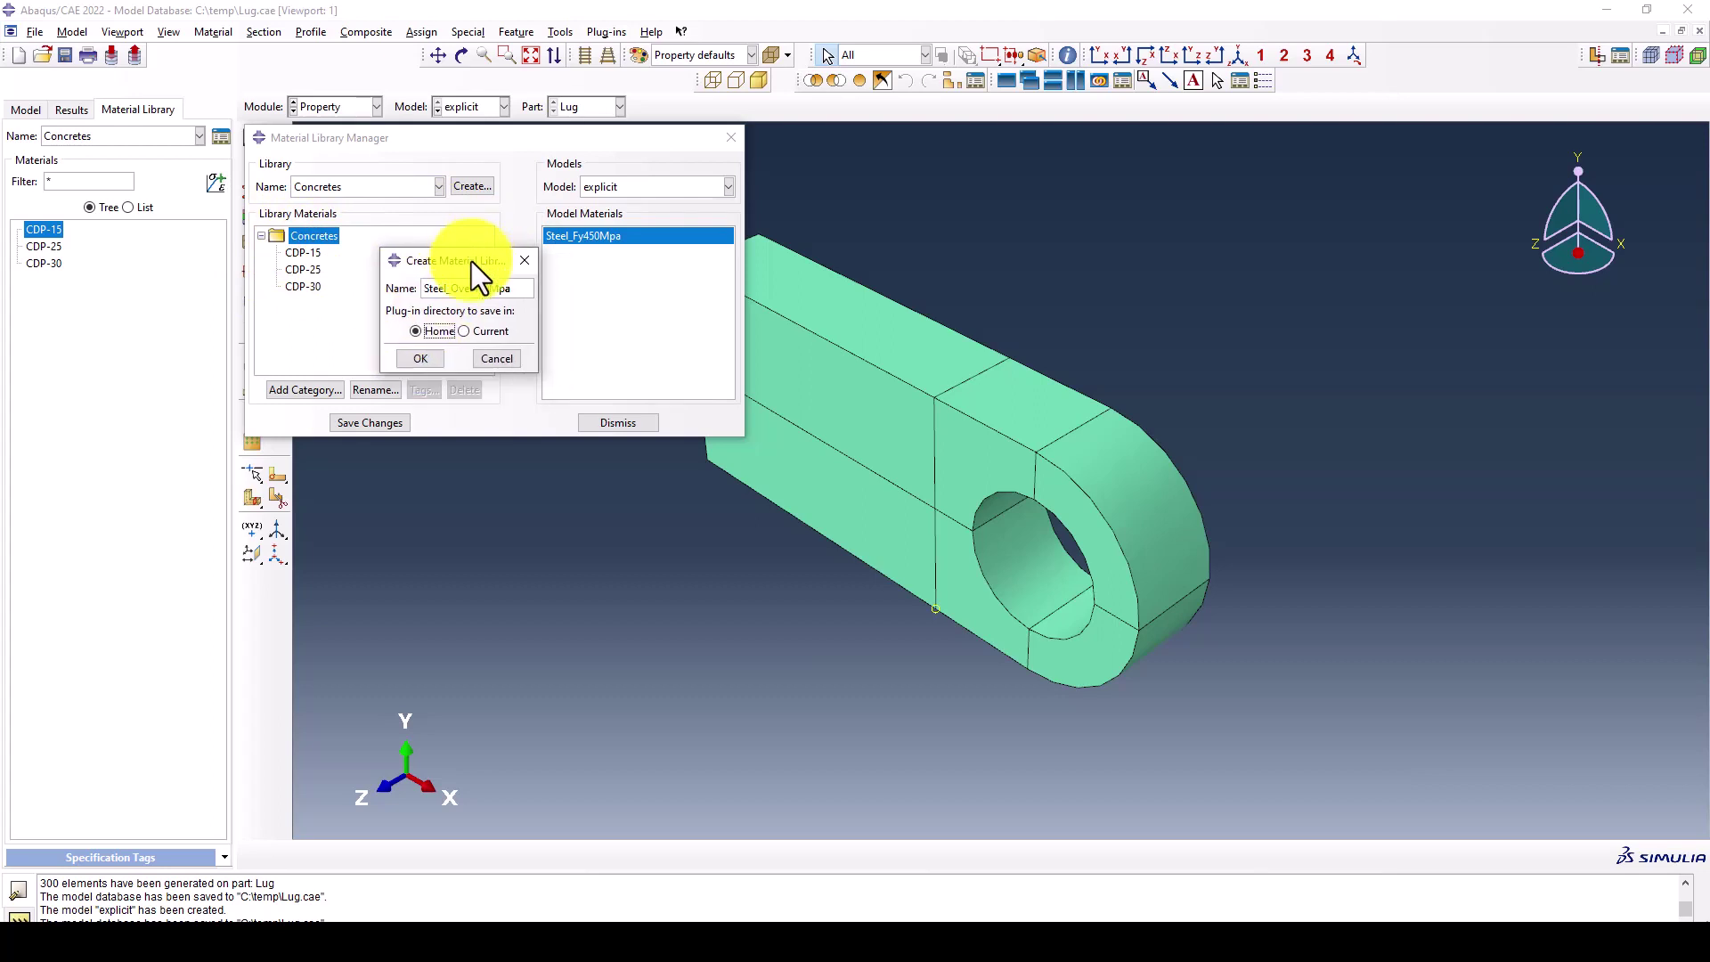
left_click(413, 356)
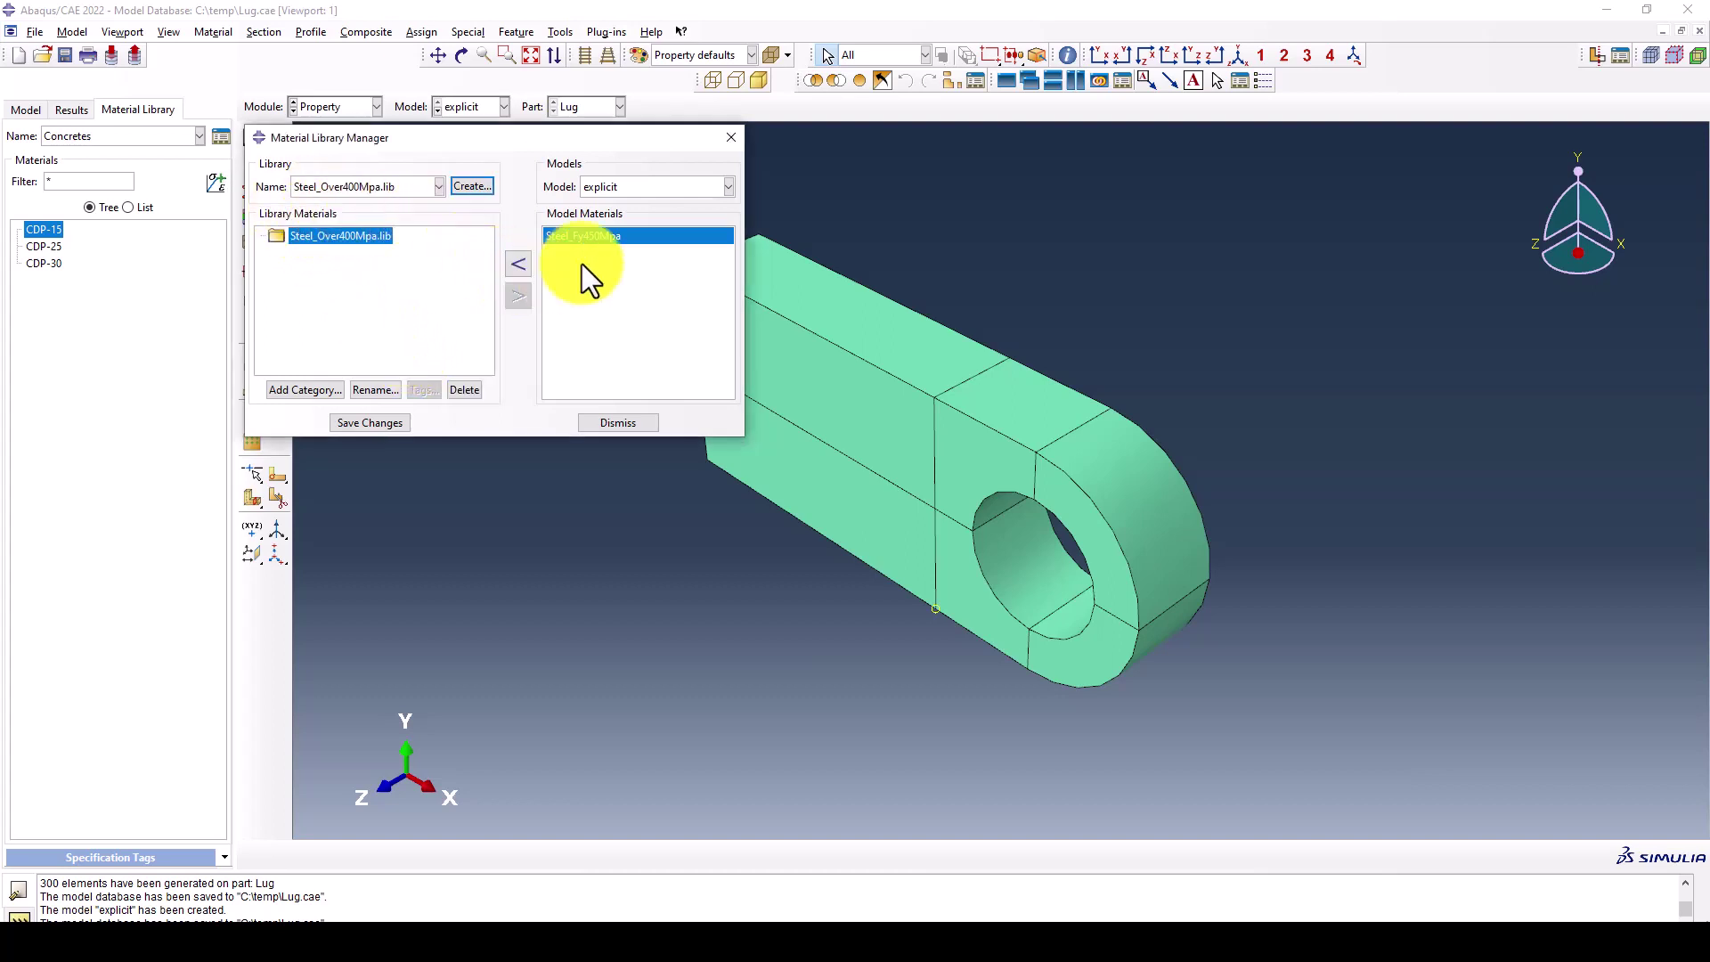
- Copy Steel_Fy450Mpa into Steel_Over400Mpa.lib and close the library manager
left_click(521, 260)
left_click(325, 253)
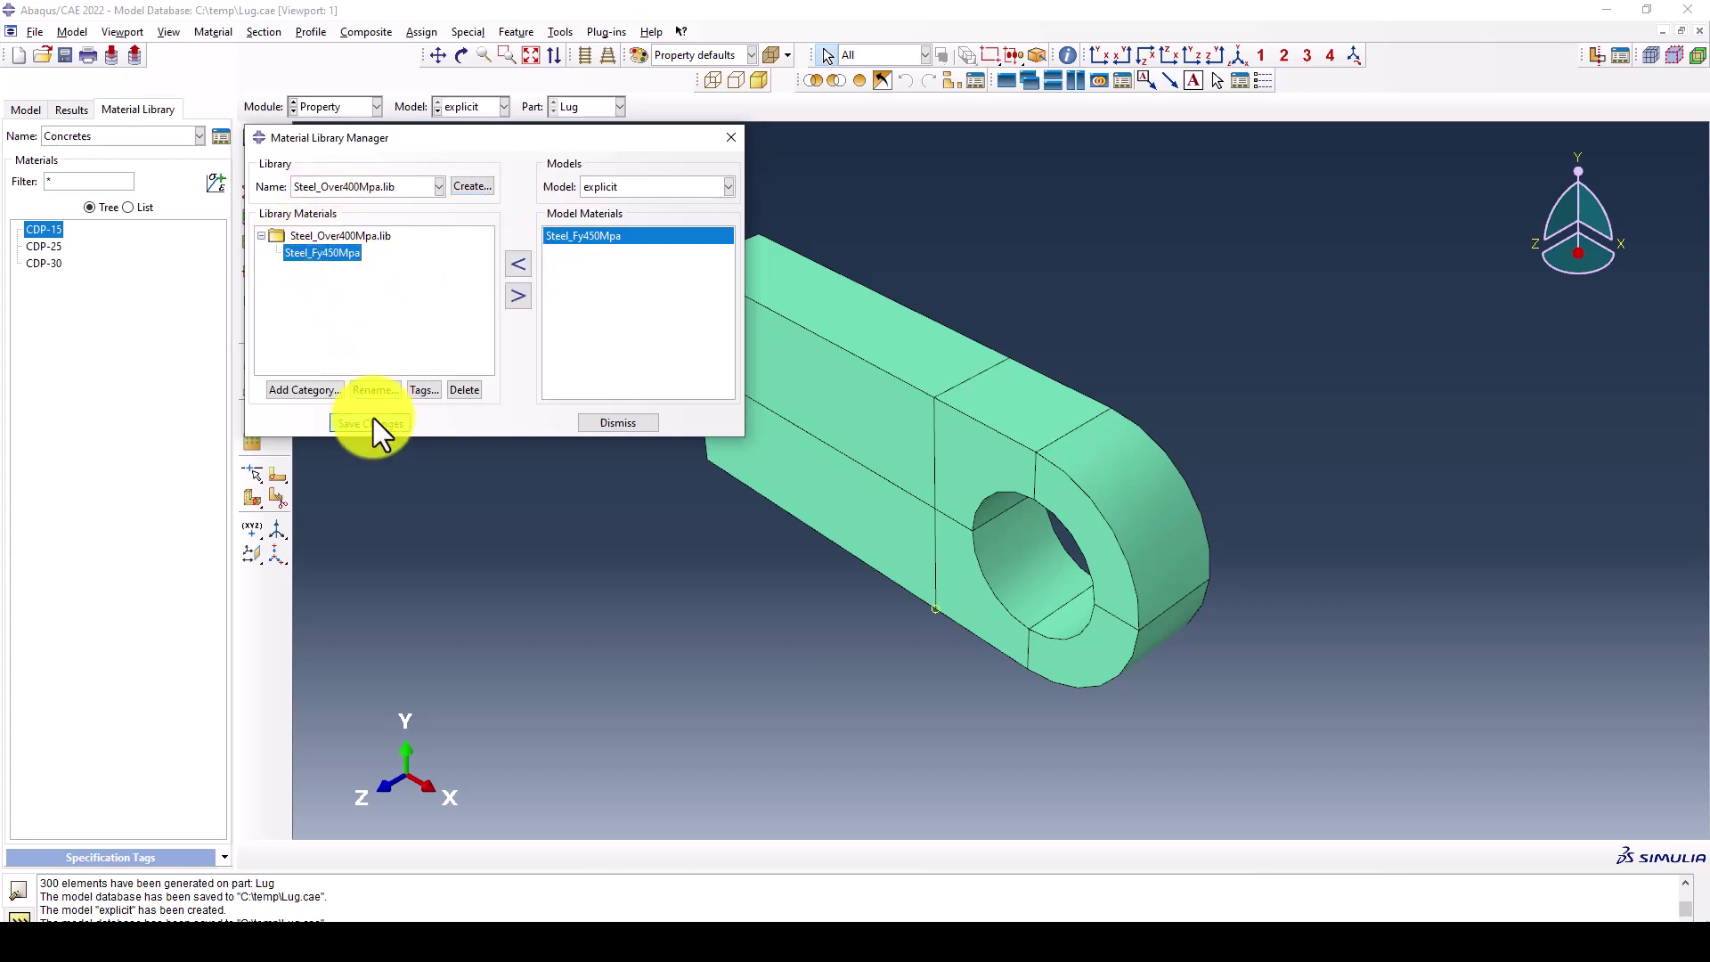
left_click(340, 235)
left_click(627, 421)
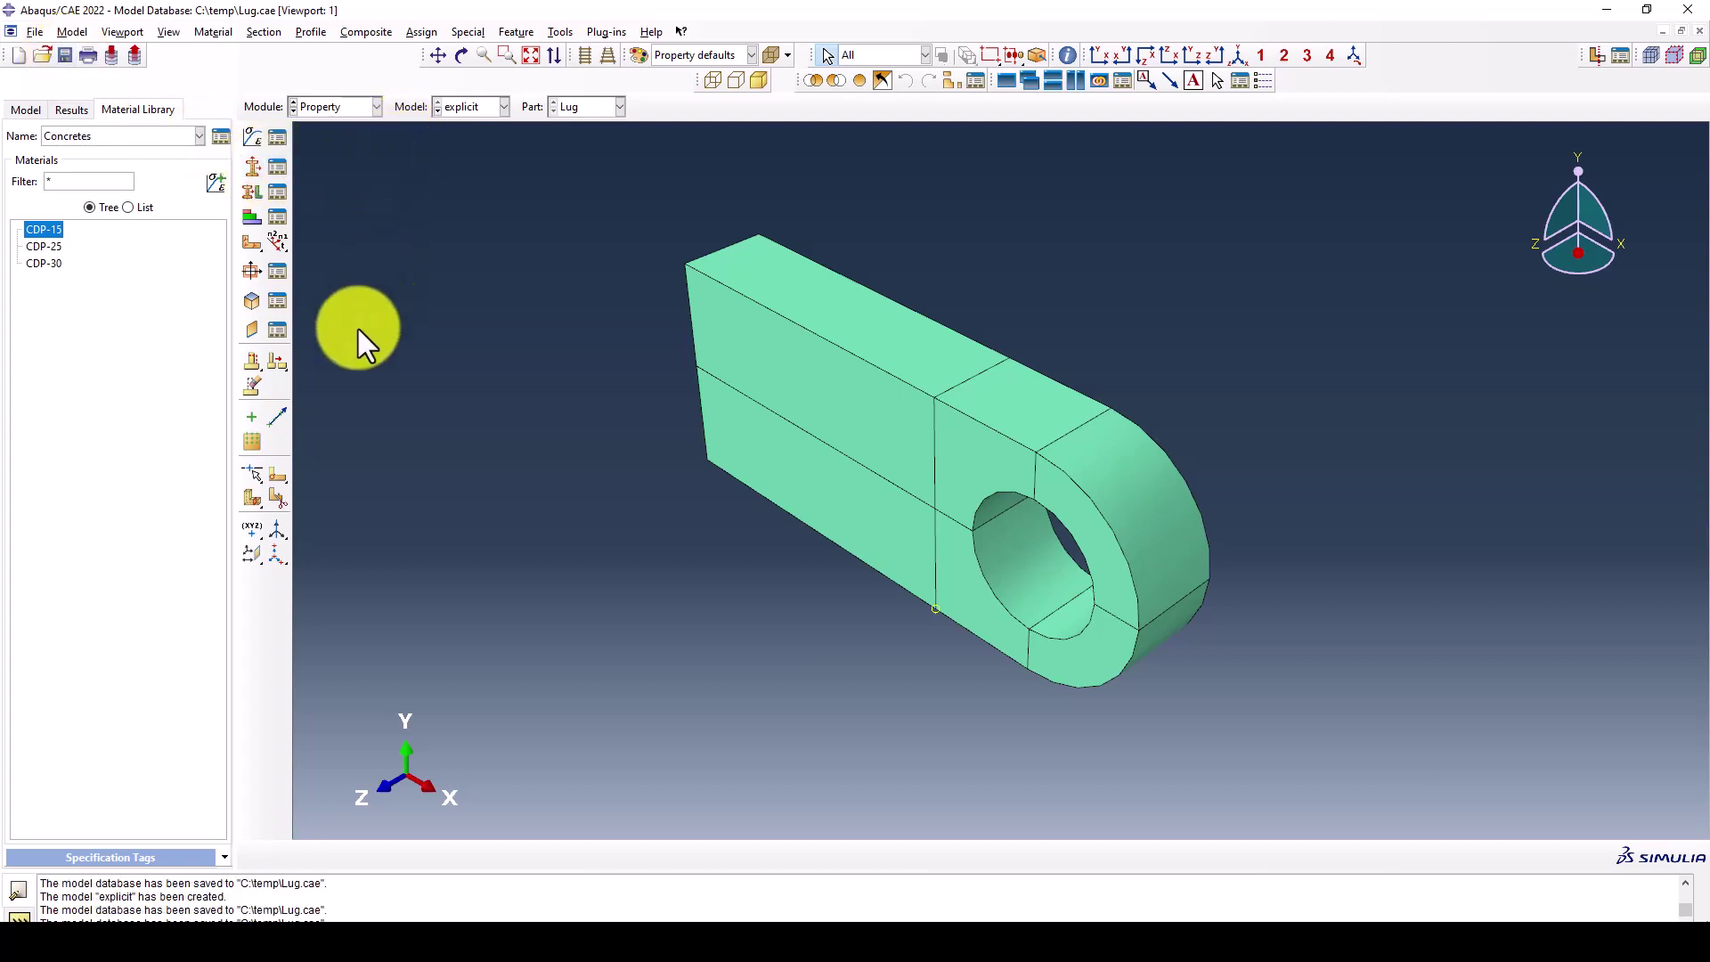
- Delete Steel_Fy450Mpa from the lug model's materials
left_click(278, 137)
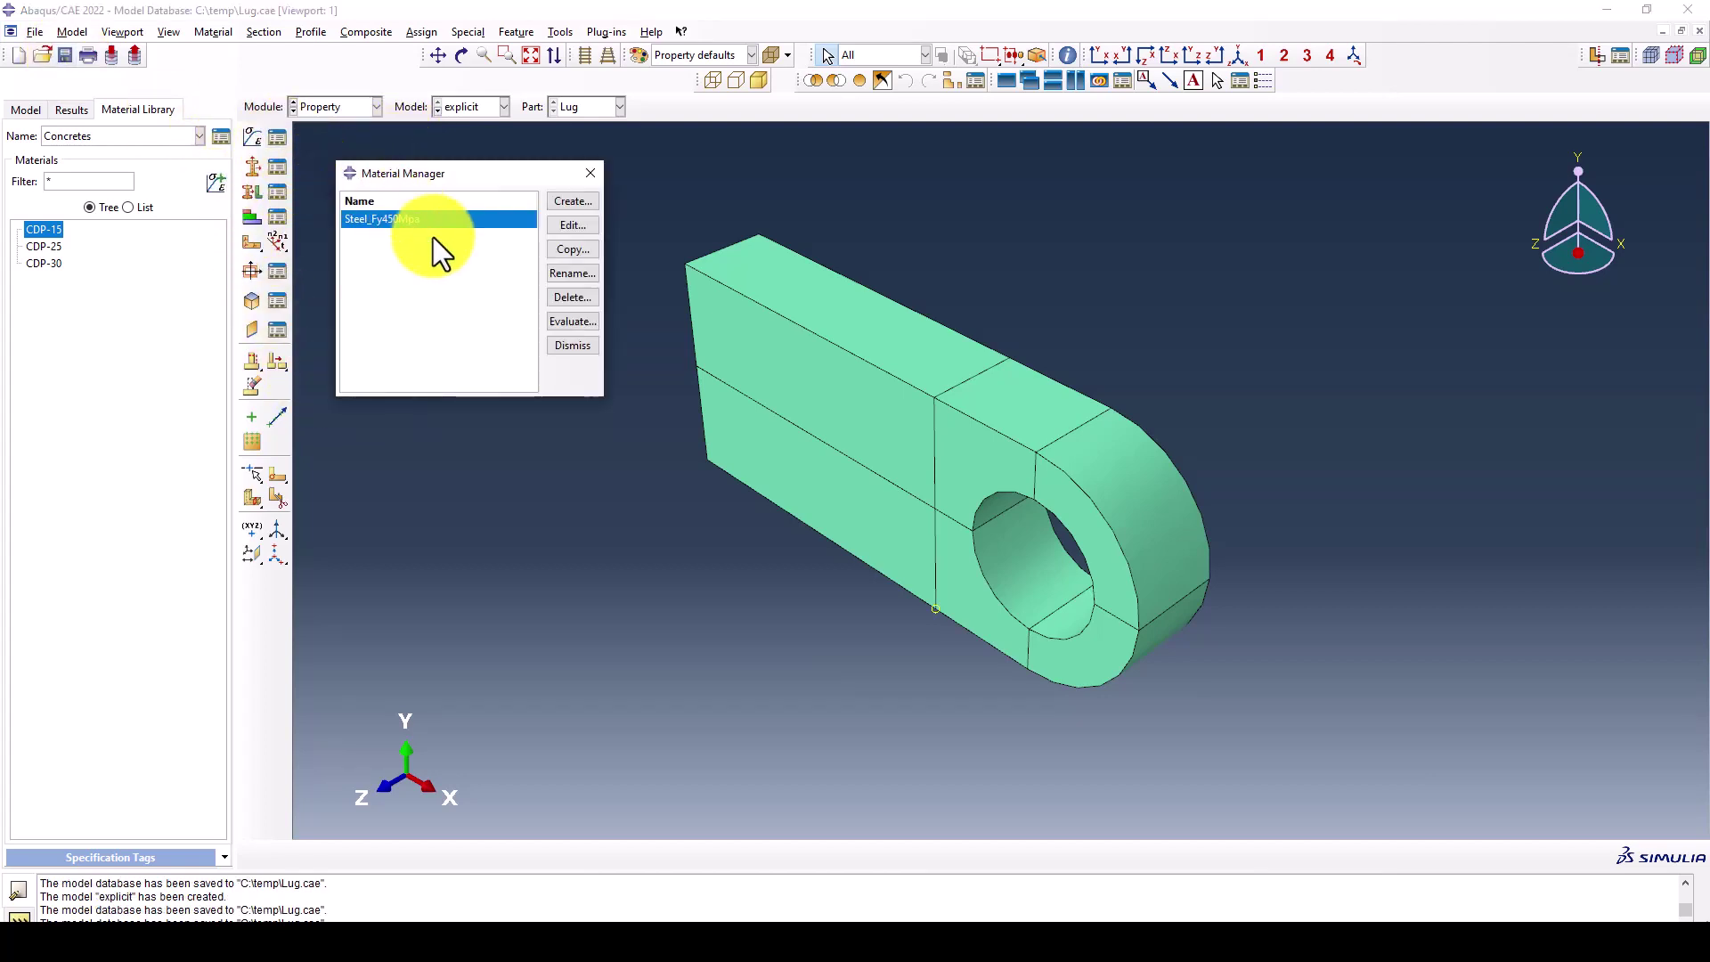
left_click(574, 299)
left_click(806, 496)
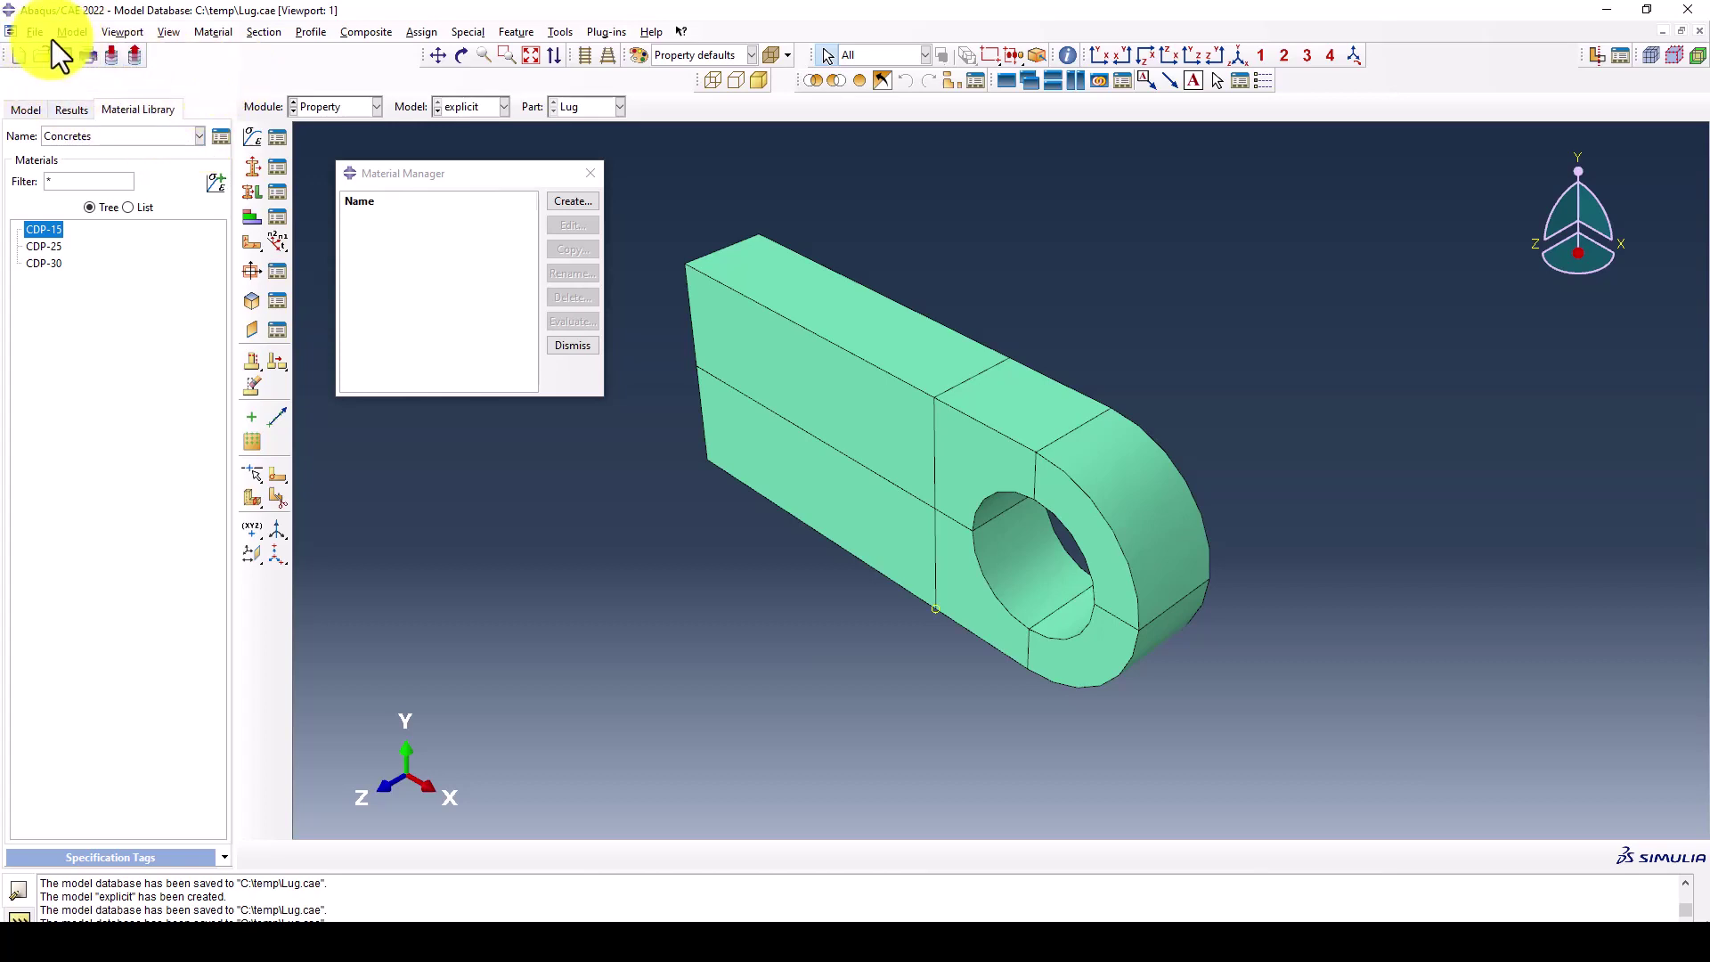
- Save Lug.cae and start a fresh, empty model database
left_click(19, 56)
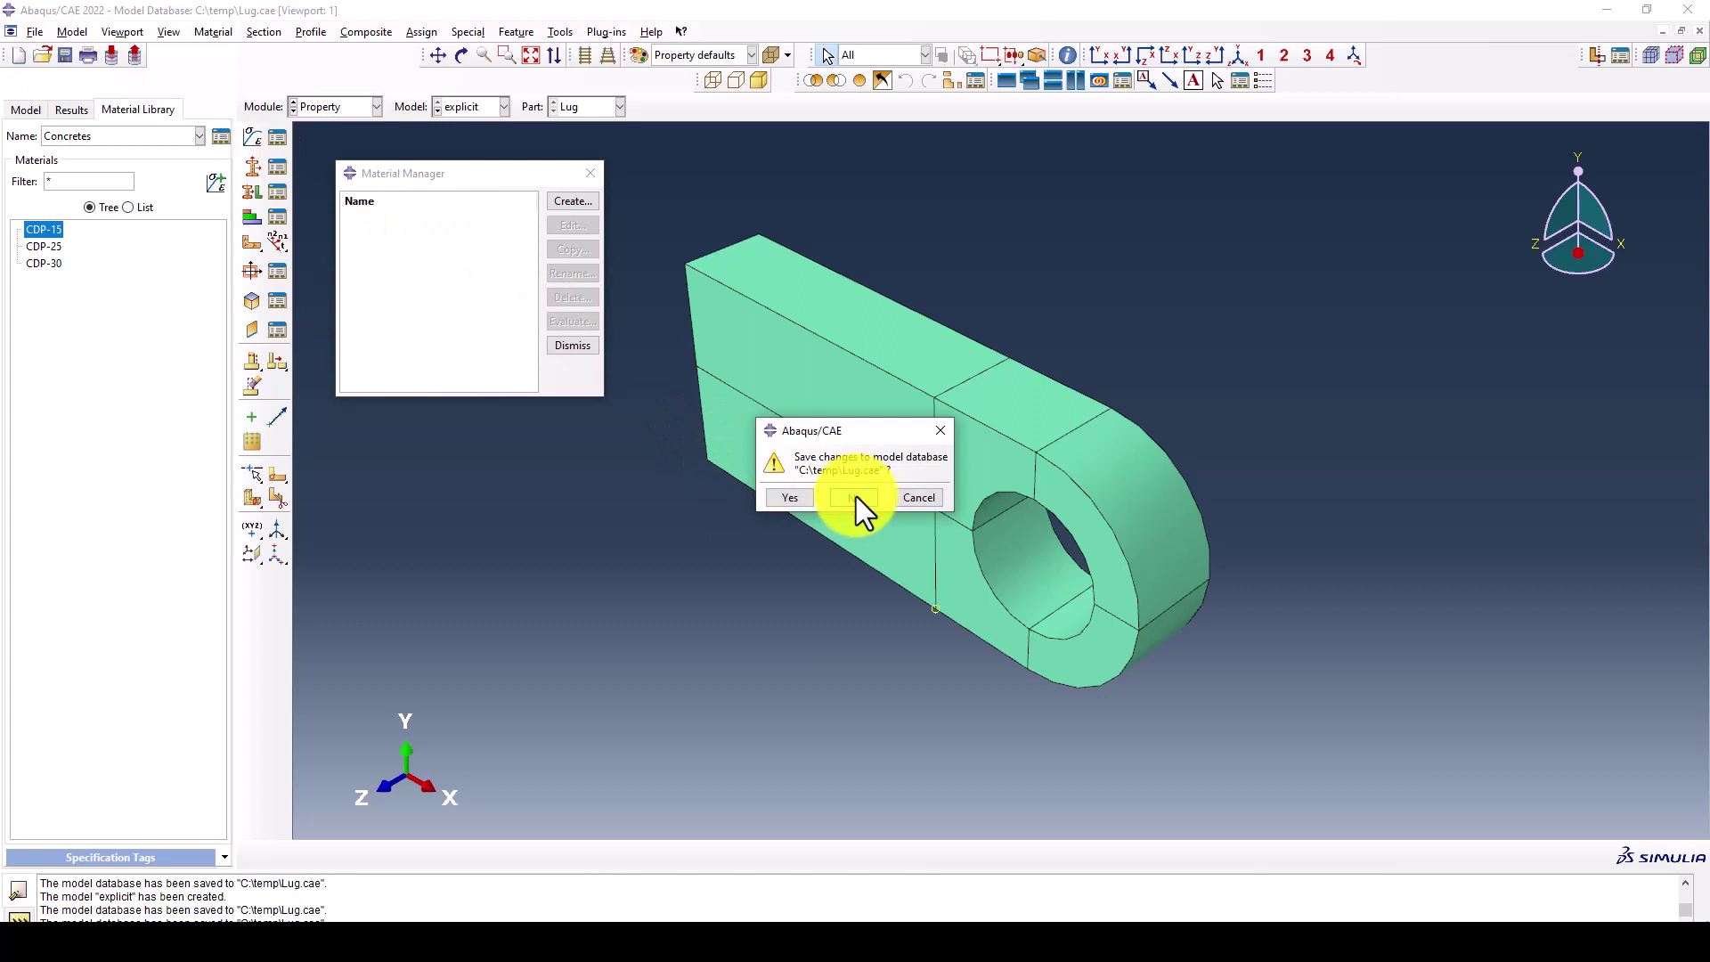
left_click(801, 496)
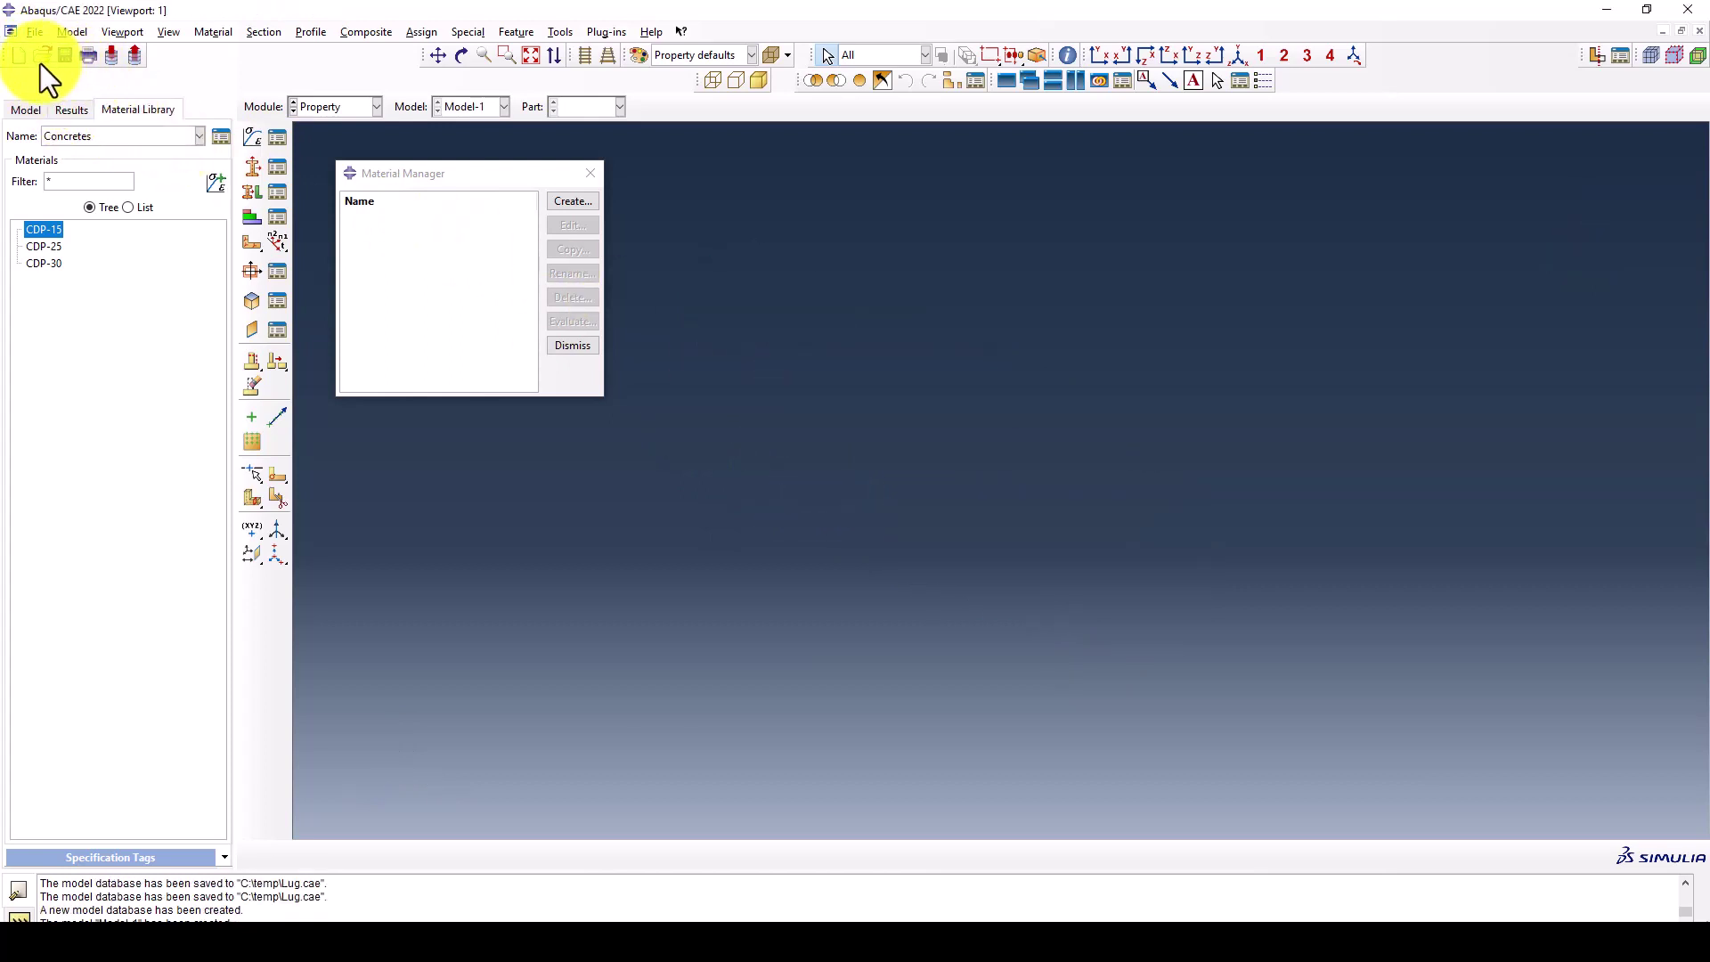
left_click(591, 172)
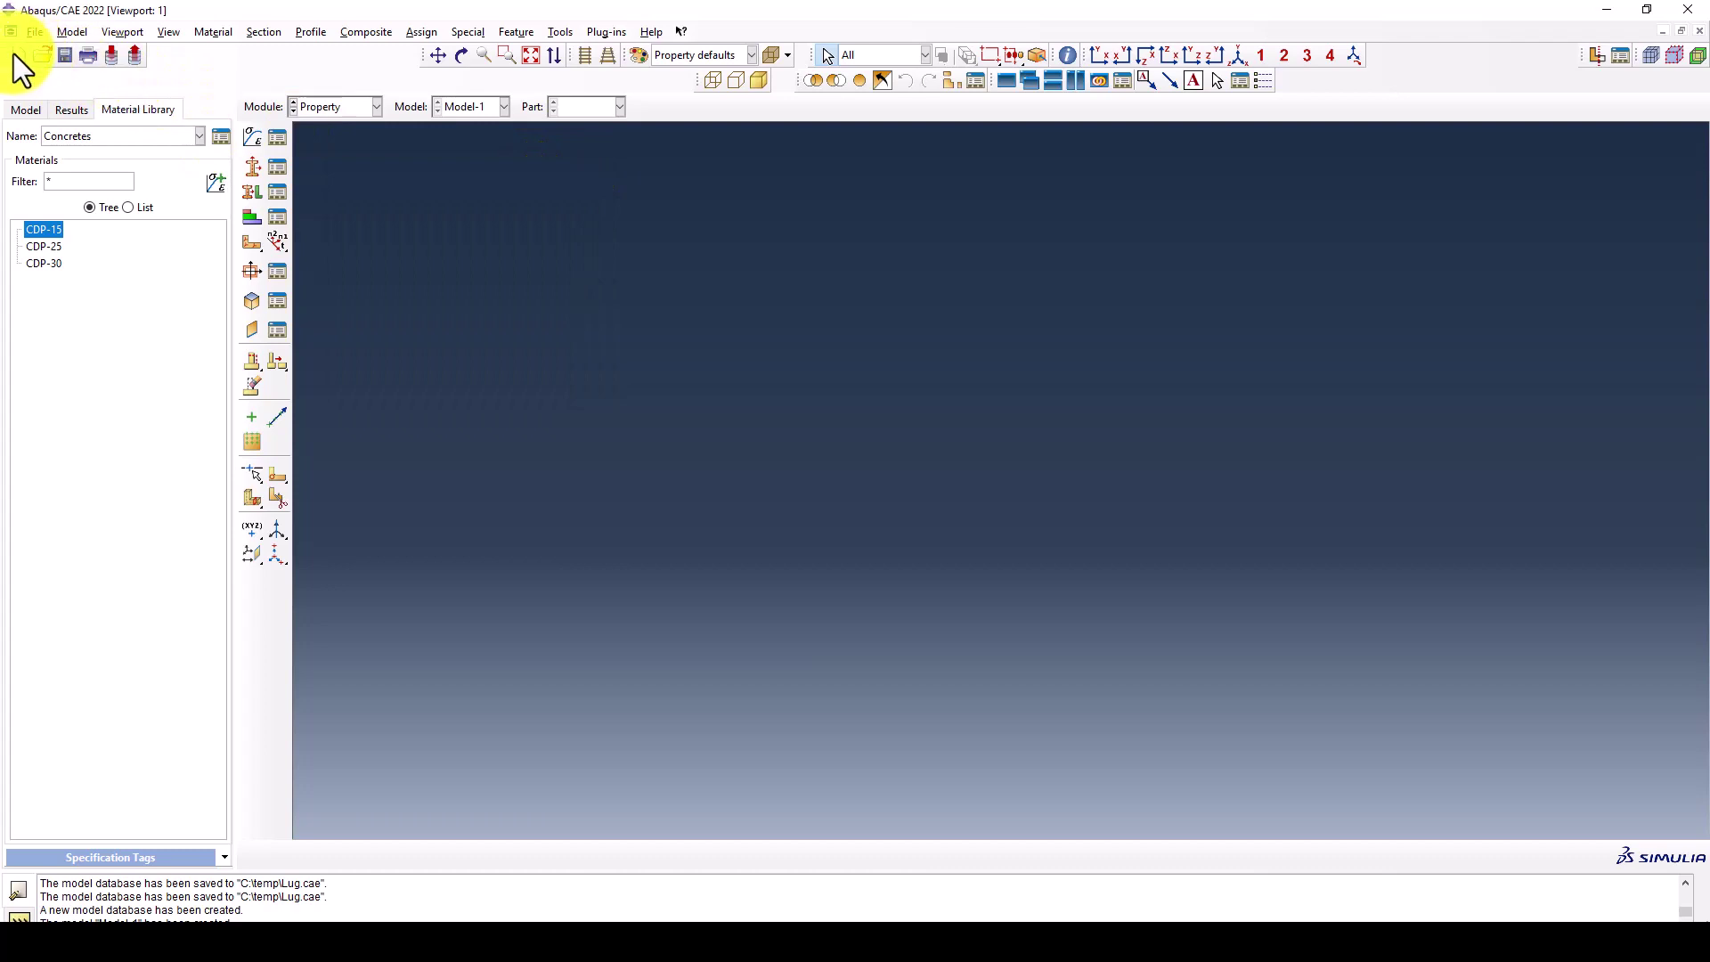
left_click(360, 104)
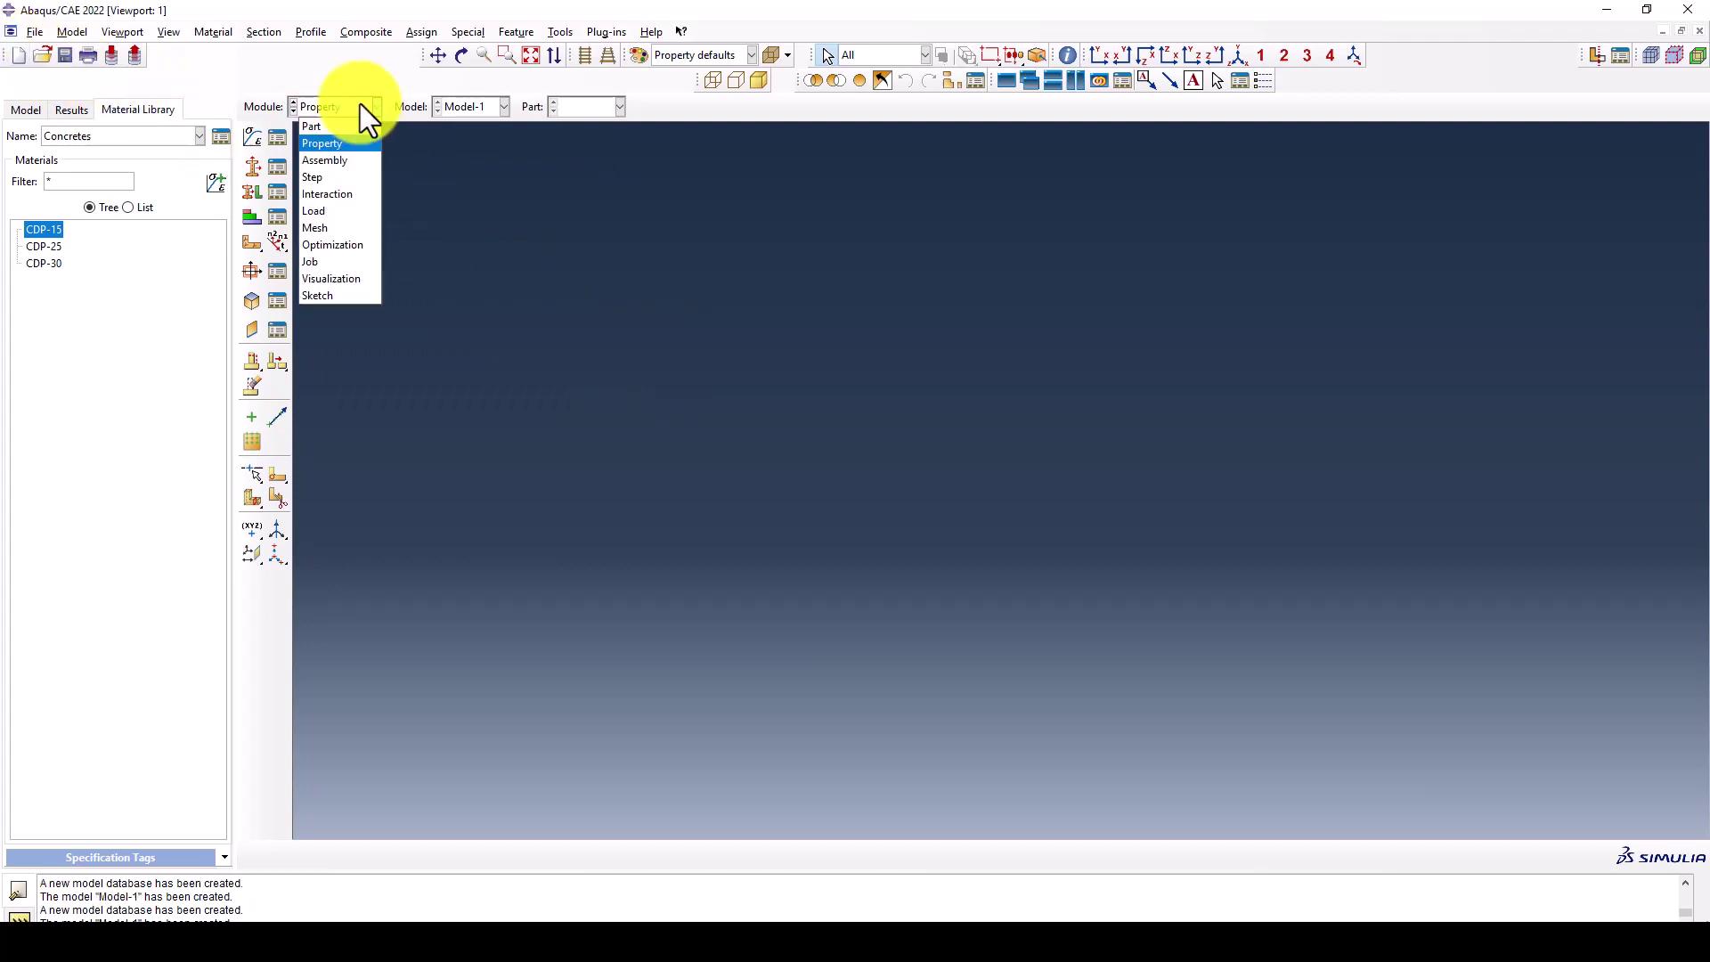
- Create Part-1 by extruding a rectangle sketched from the origin to depth 20
left_click(340, 126)
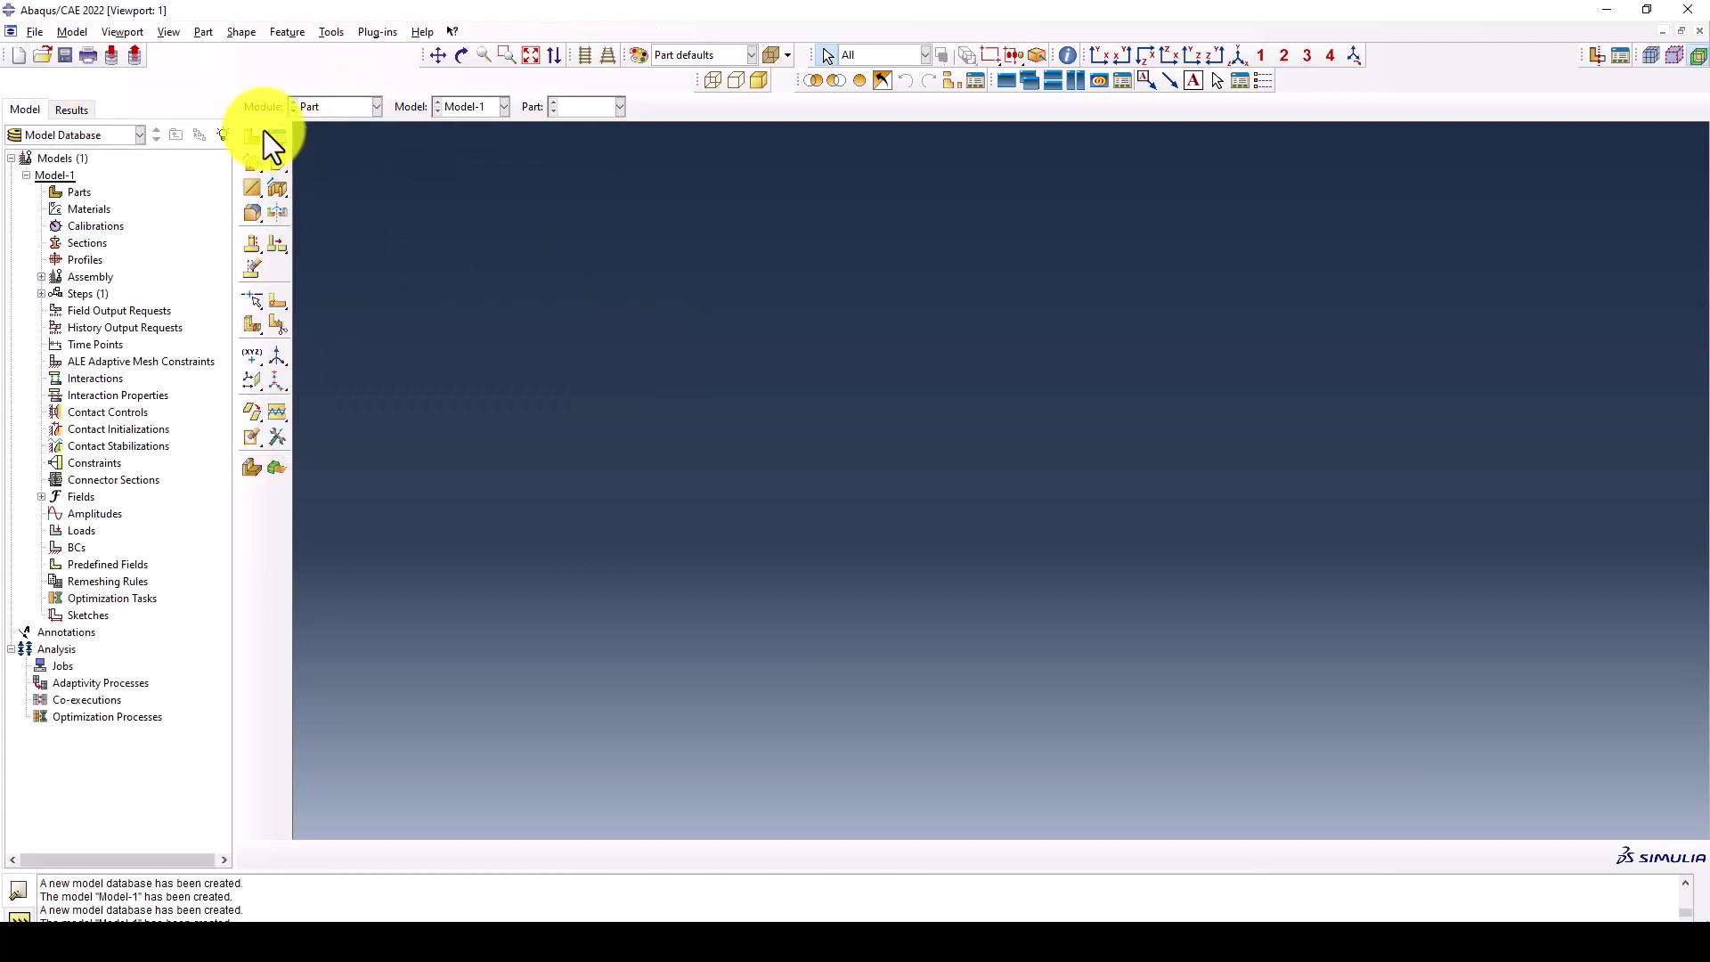
left_click(262, 133)
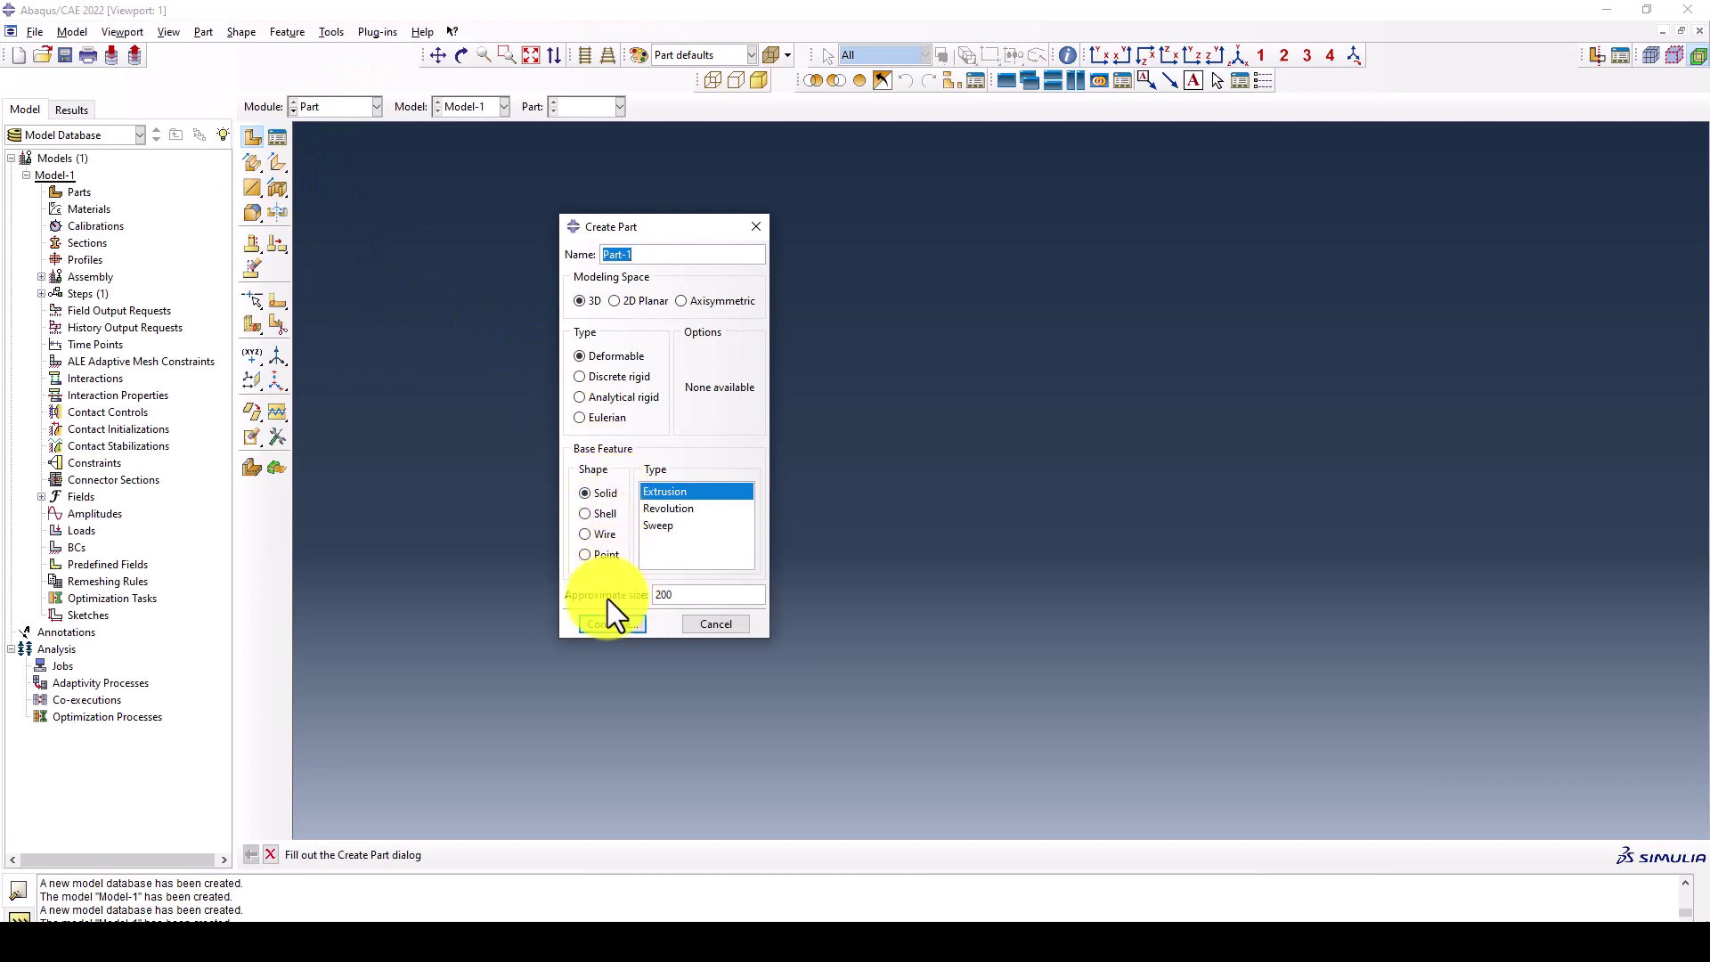
left_click(609, 622)
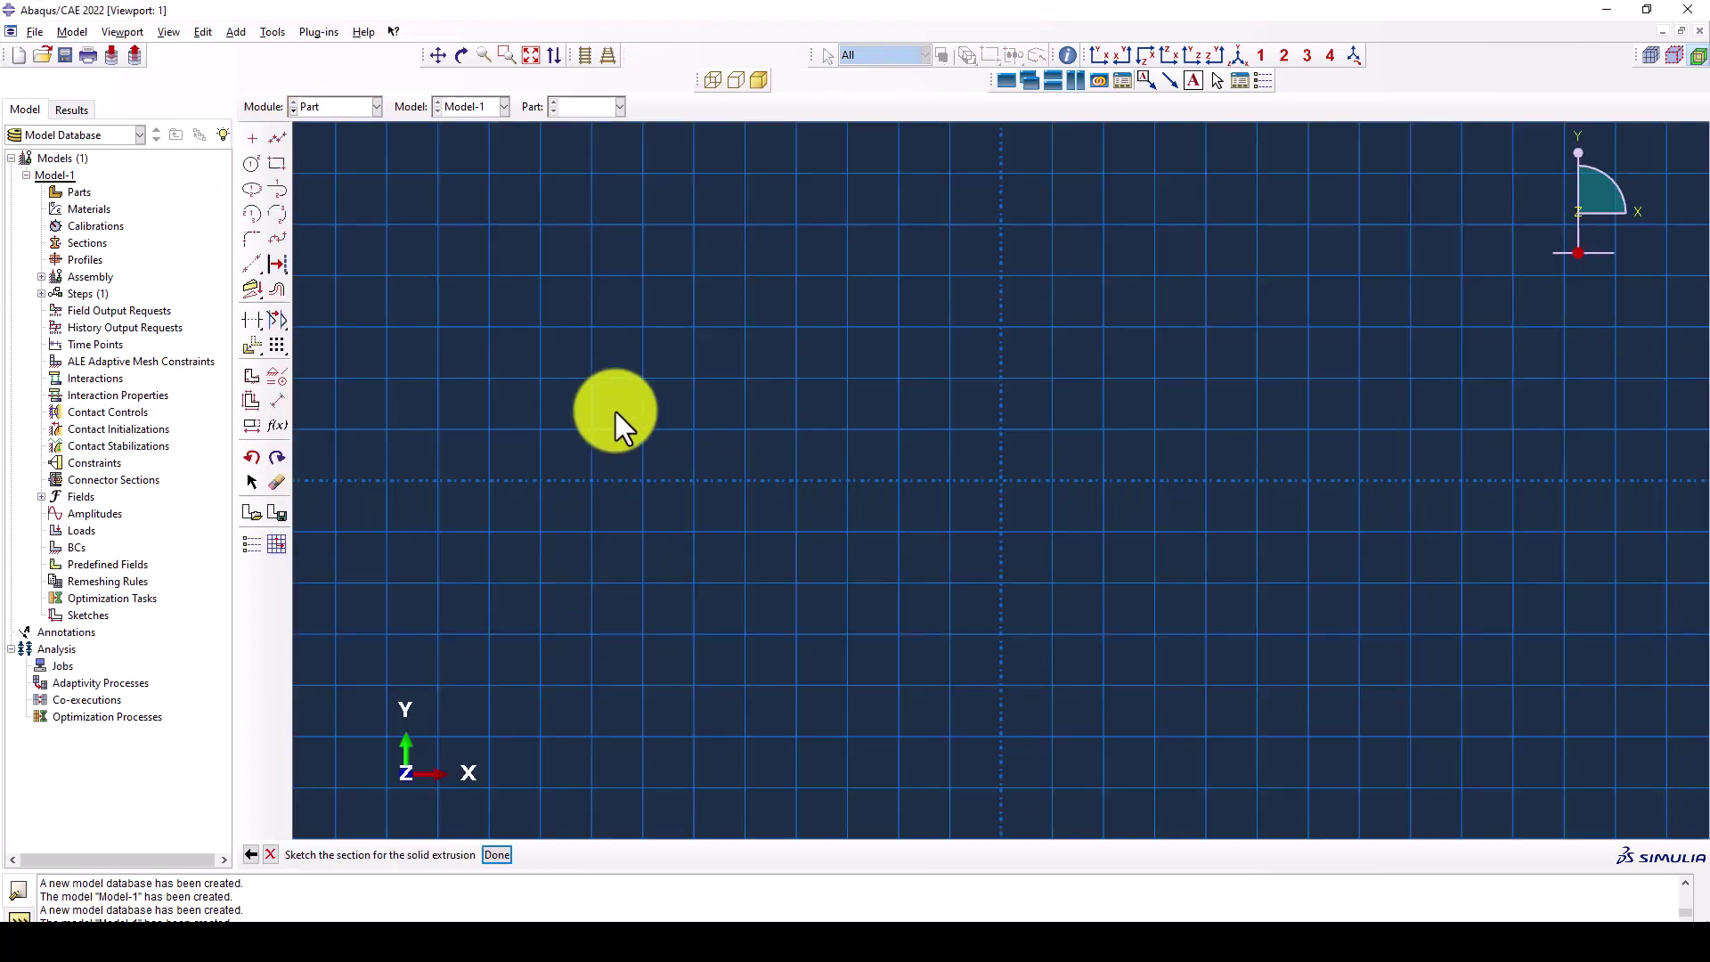
left_click(278, 163)
left_click(1002, 481)
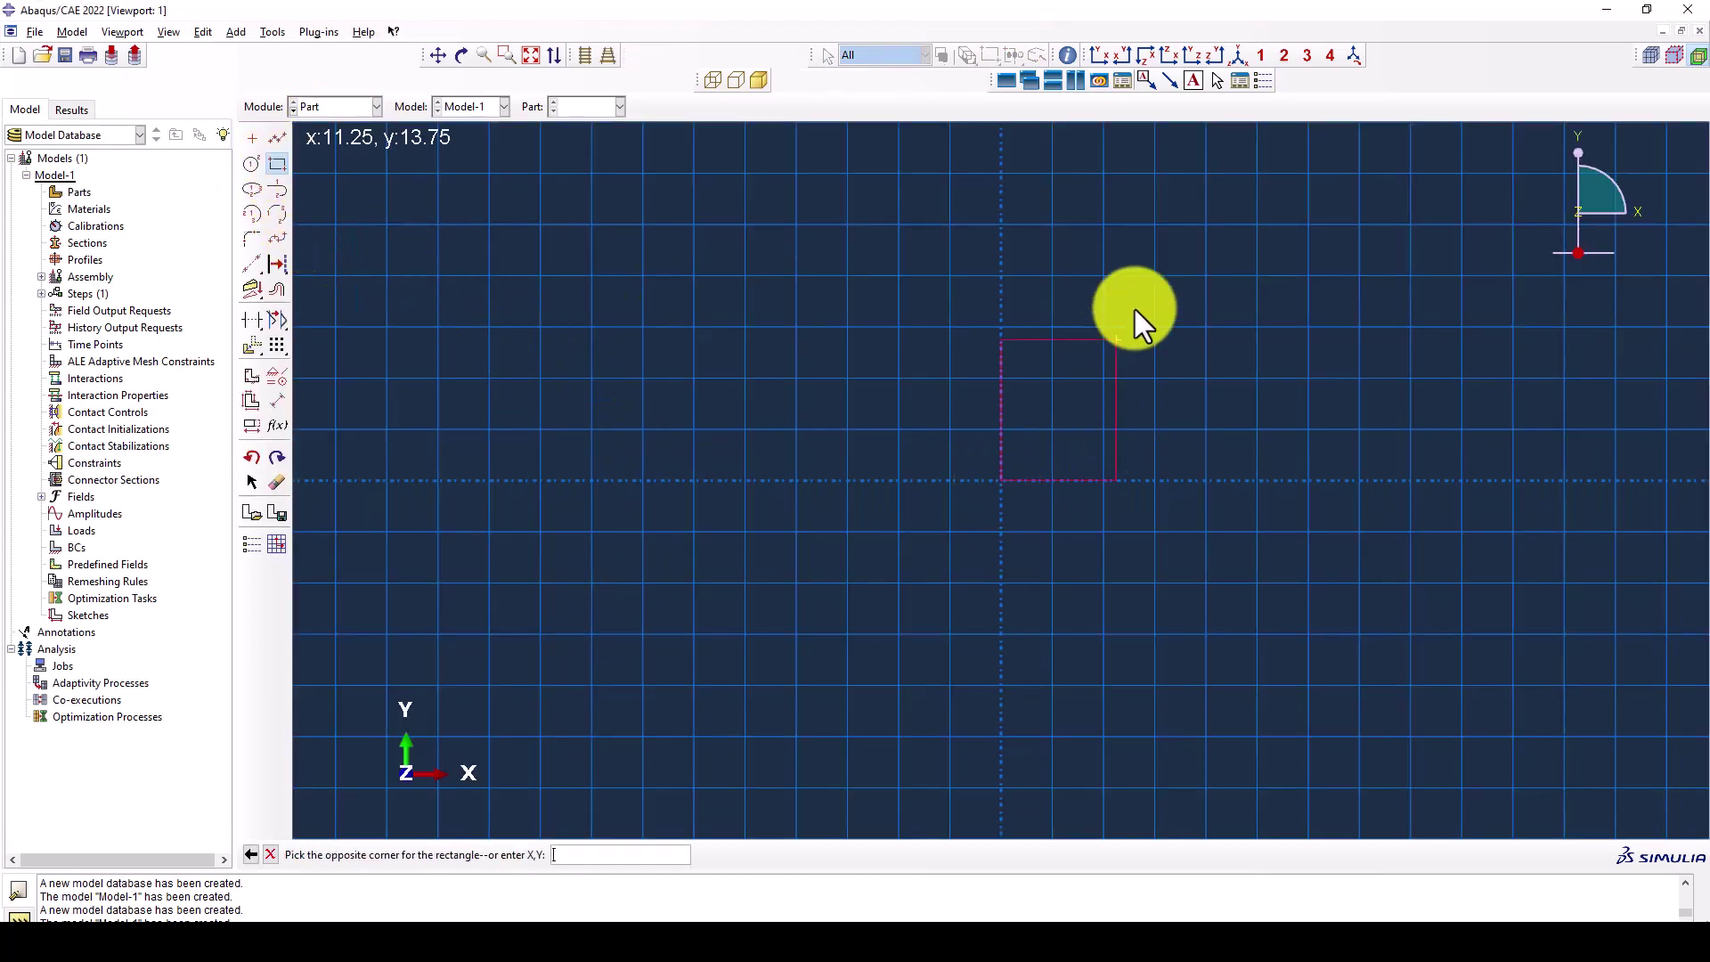
left_click(1275, 284)
middle_click(1224, 334)
middle_click(1219, 340)
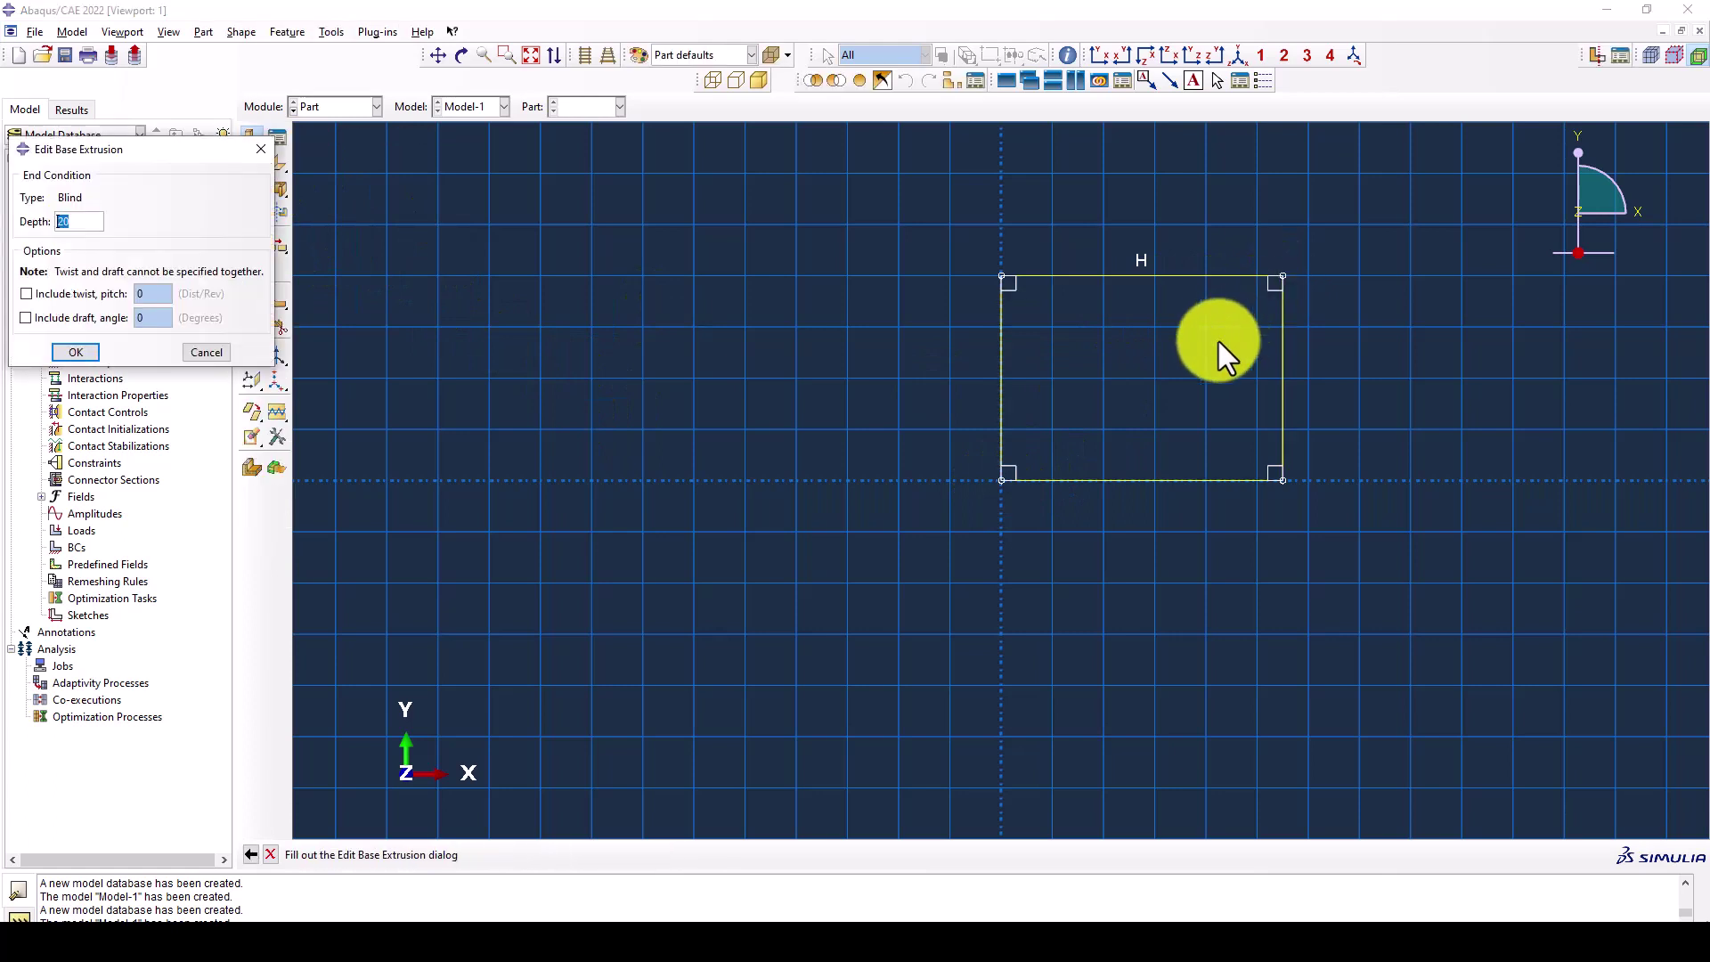
left_click(73, 351)
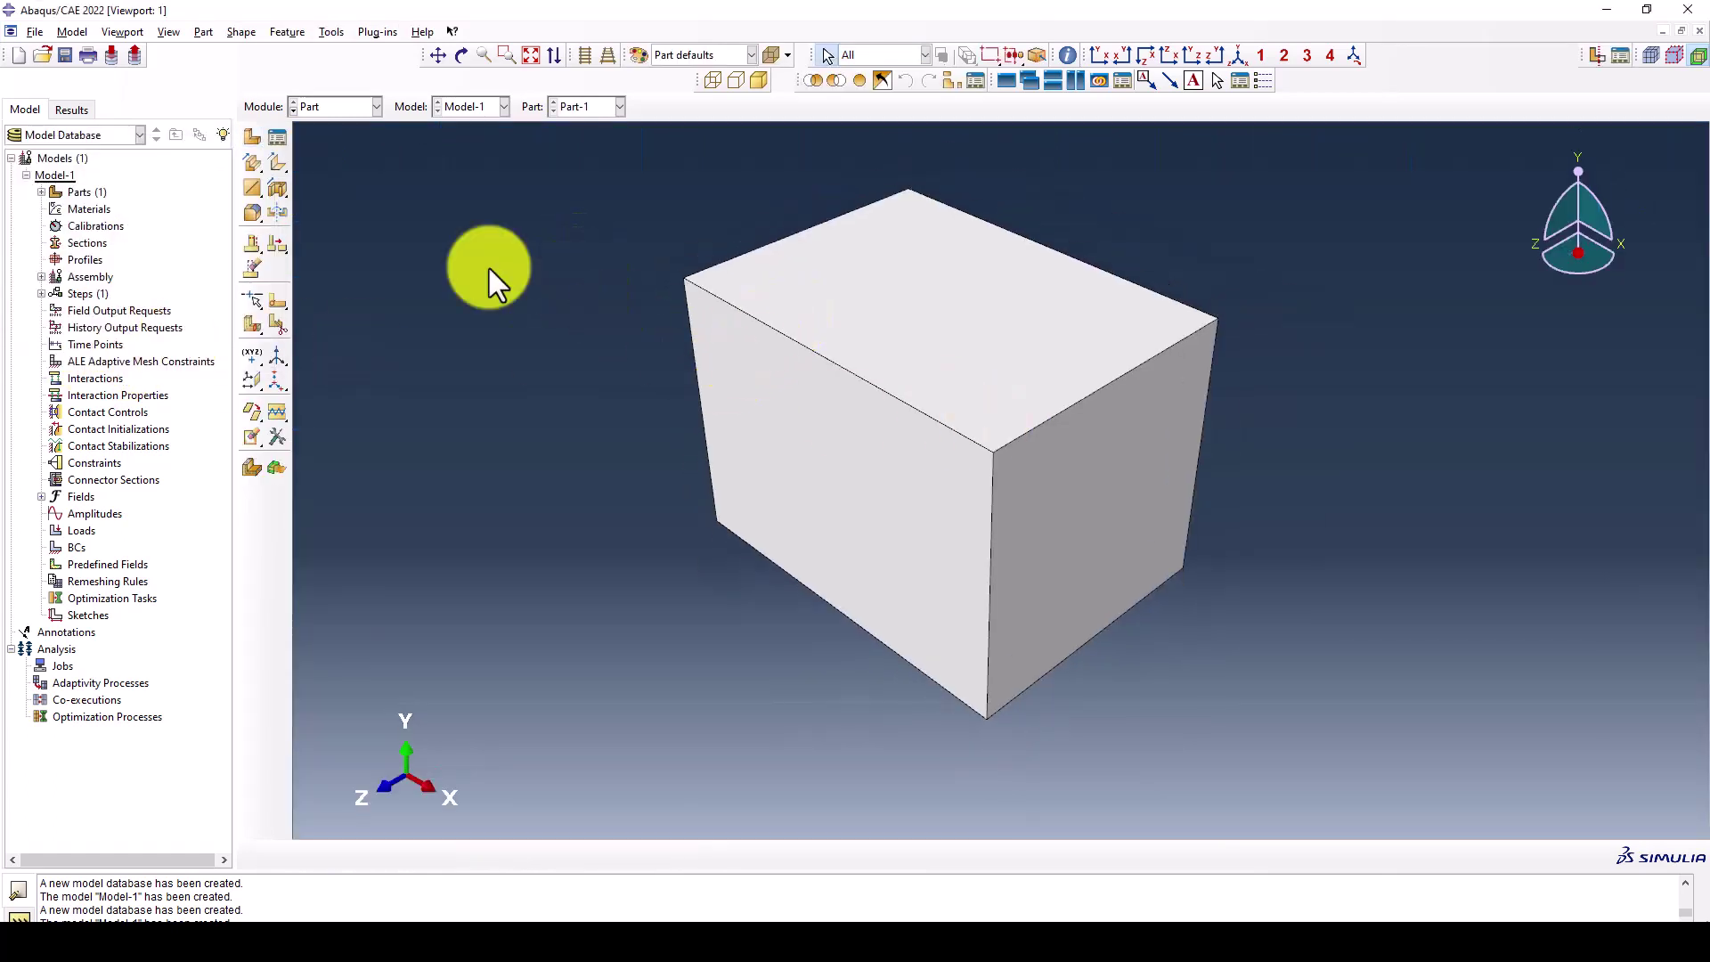
left_click(322, 109)
left_click(326, 142)
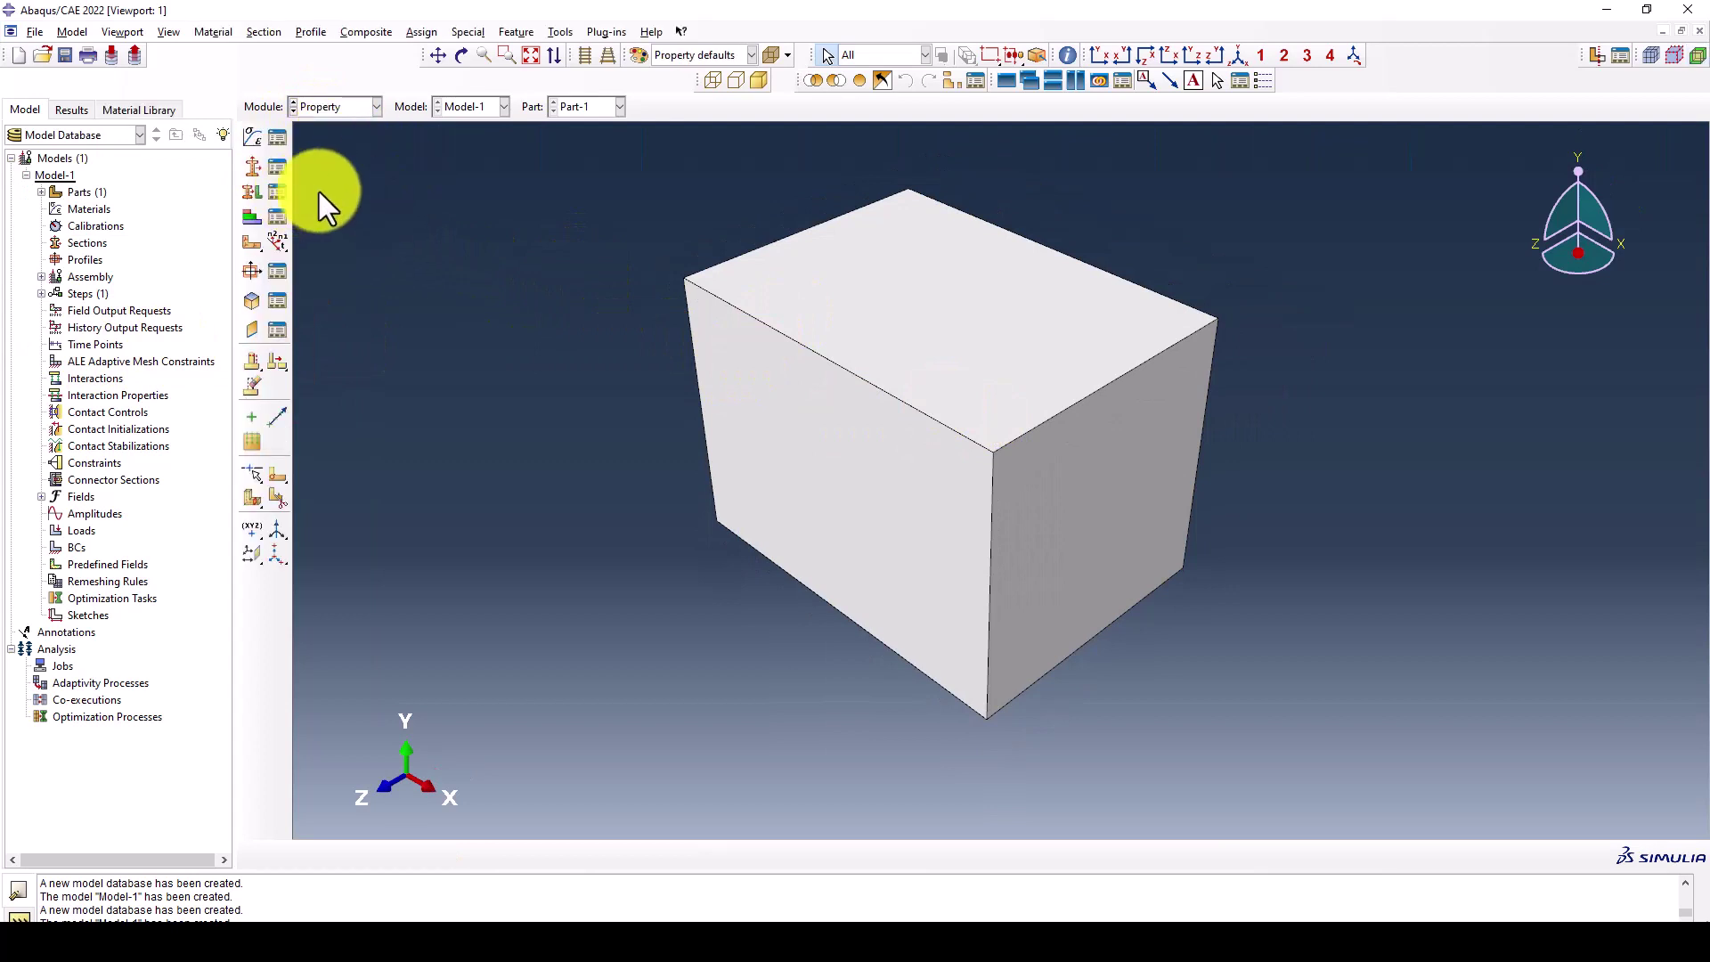
- Copy Steel_Fy450Mpa from the Steel_Over400Mpa.lib library into Model-1's materials
left_click(276, 137)
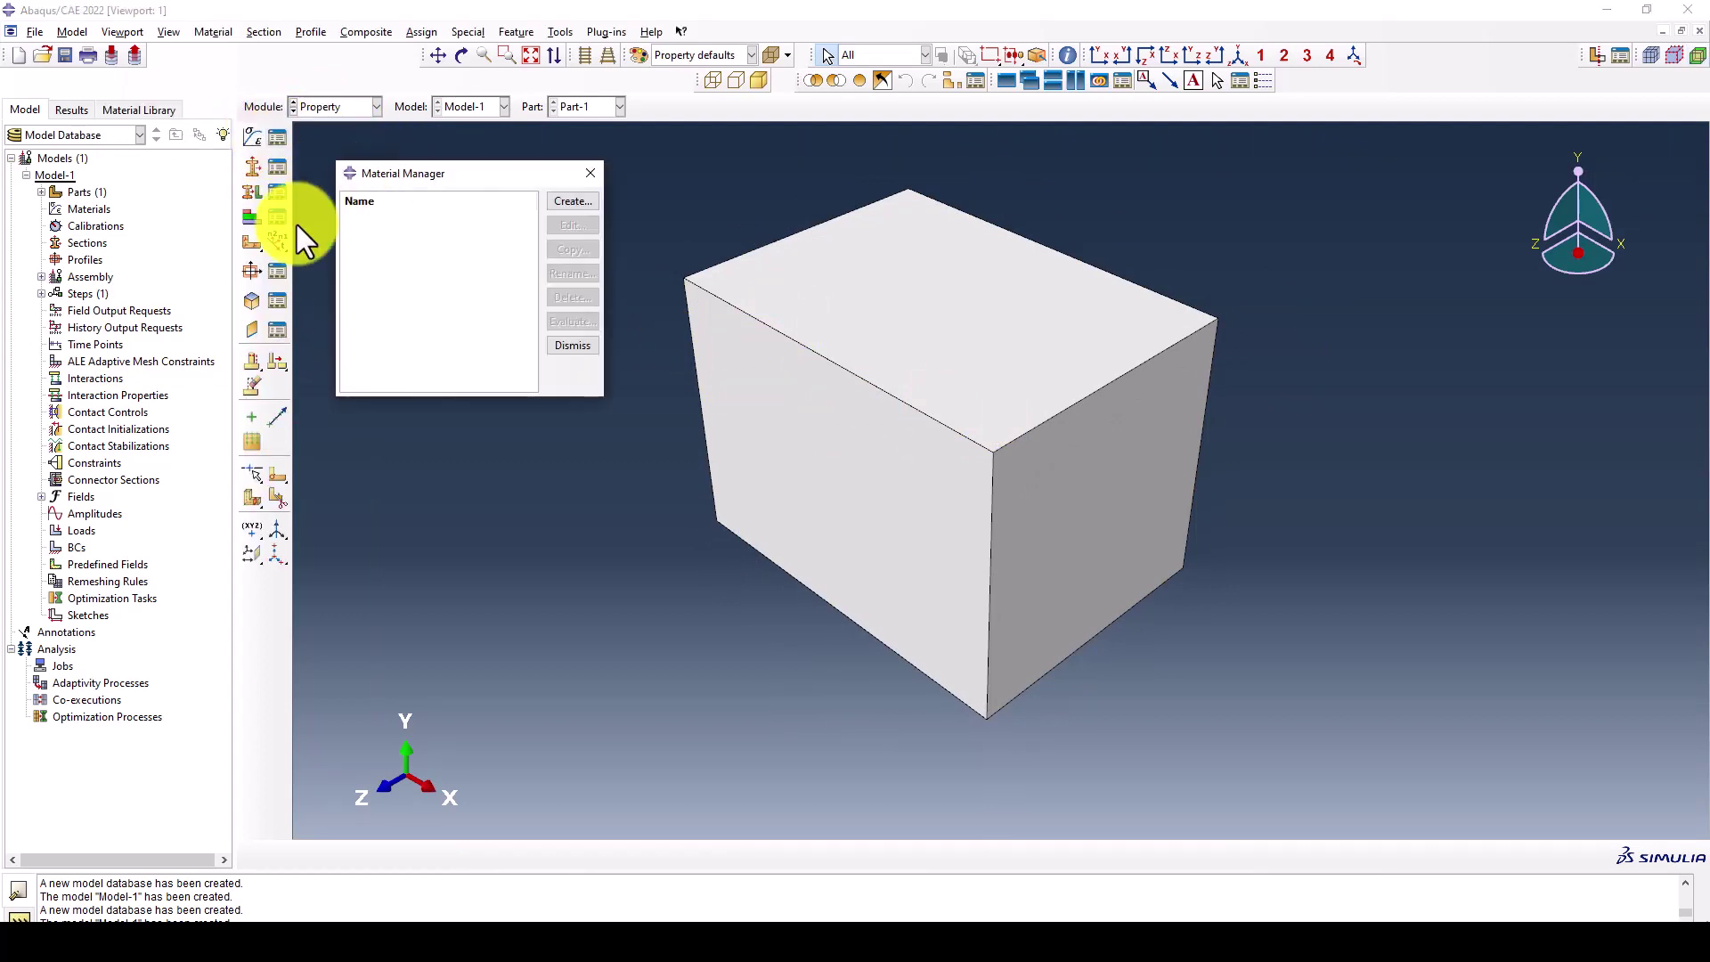
left_click(591, 173)
left_click(141, 111)
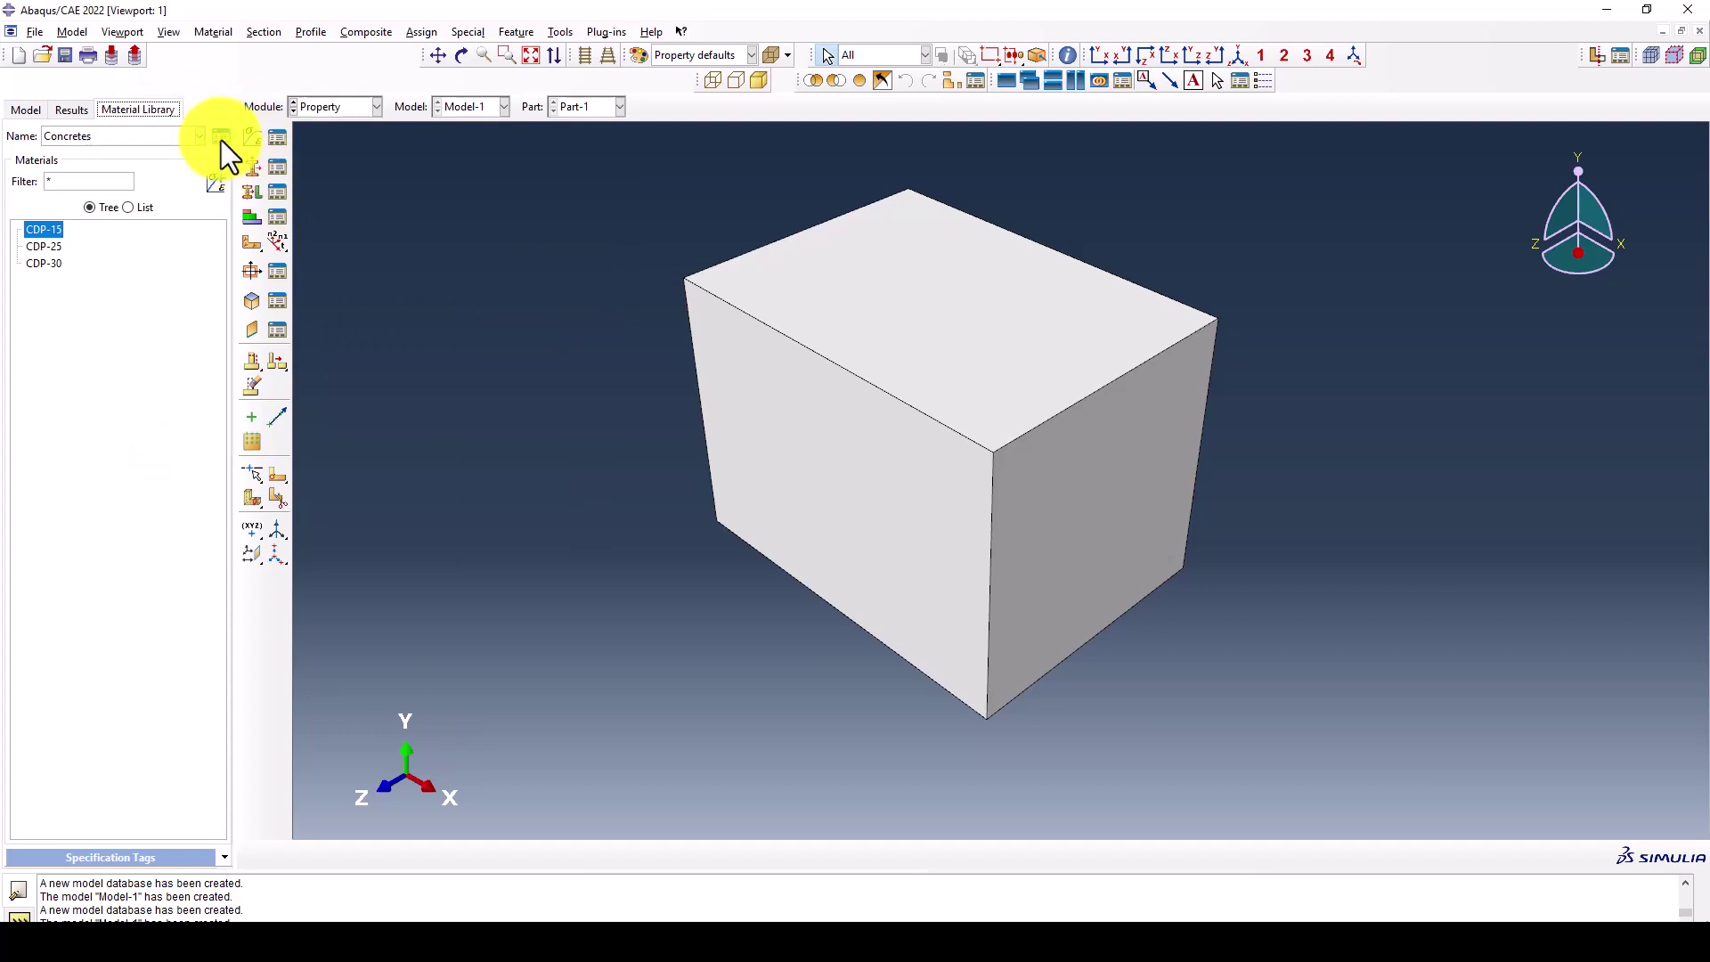
left_click(221, 139)
left_click(356, 184)
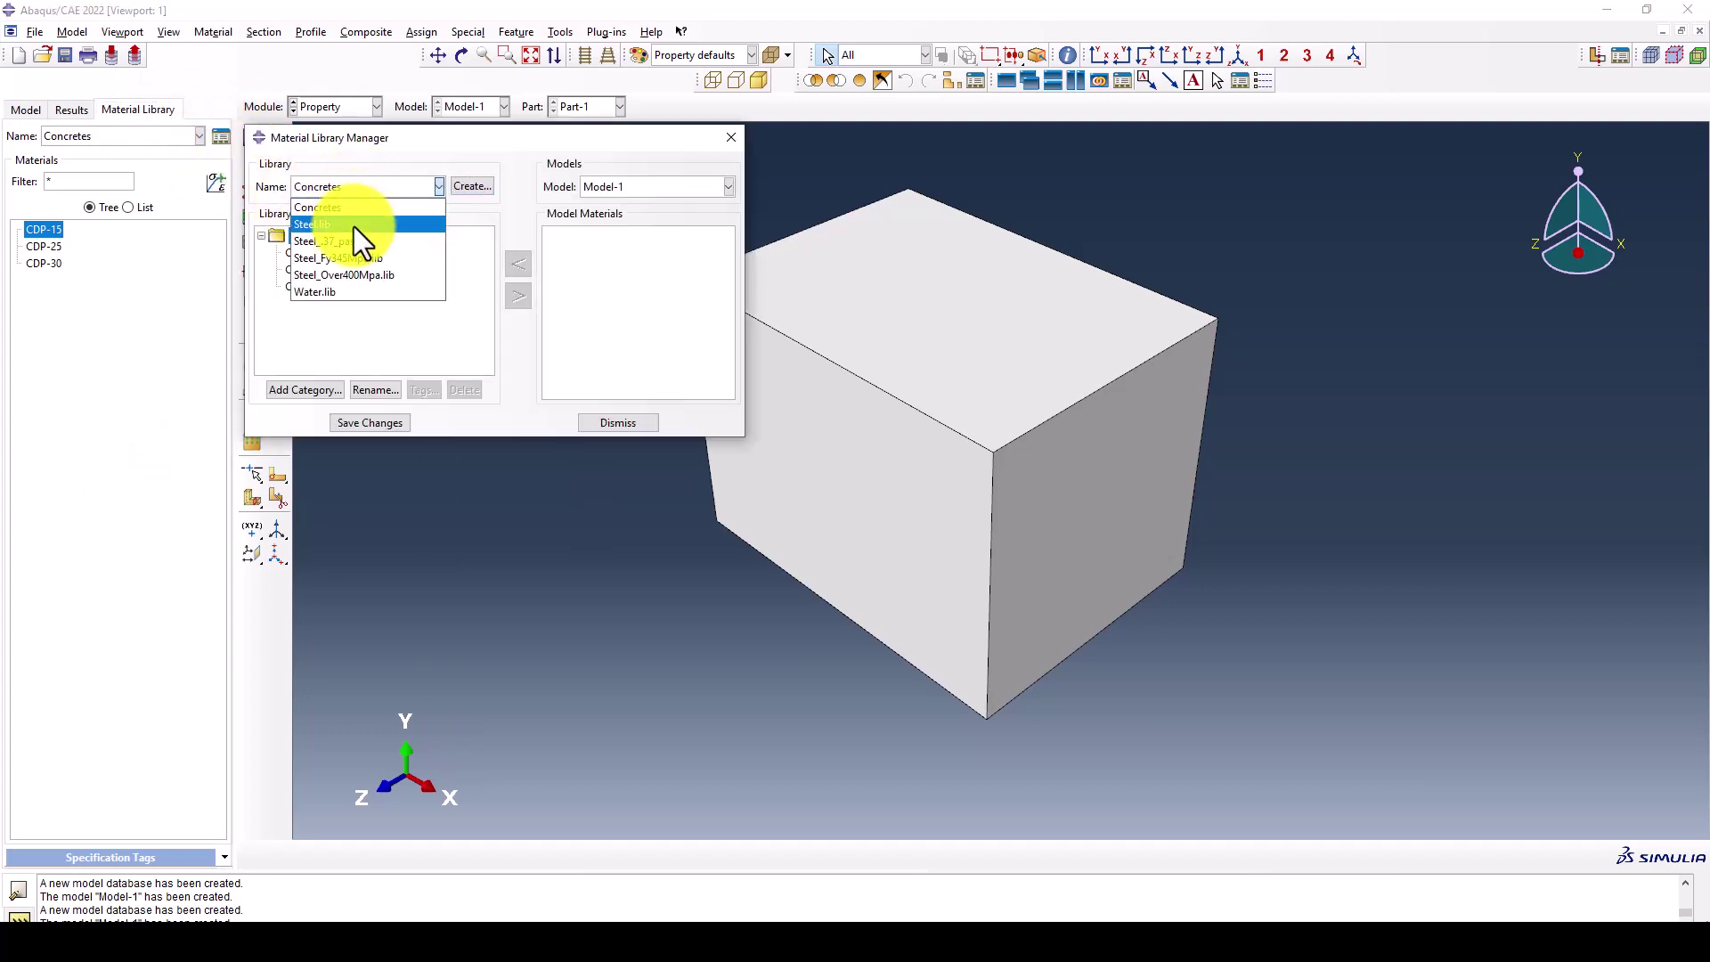
left_click(387, 274)
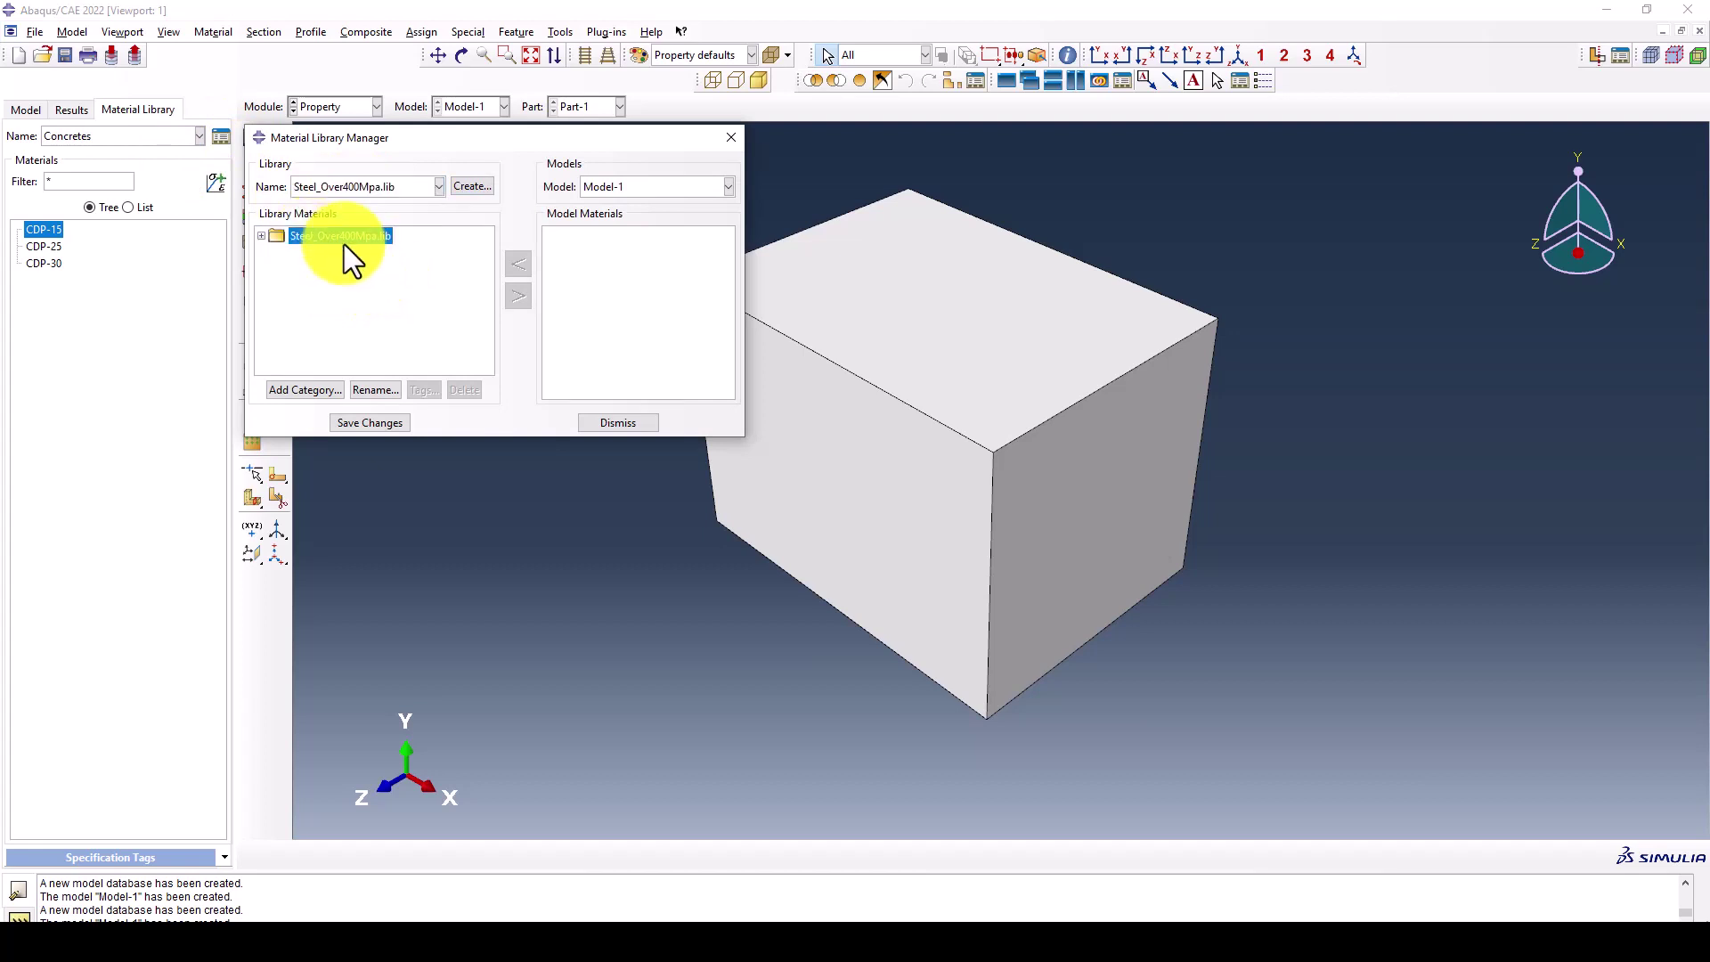
left_click(262, 236)
left_click(285, 253)
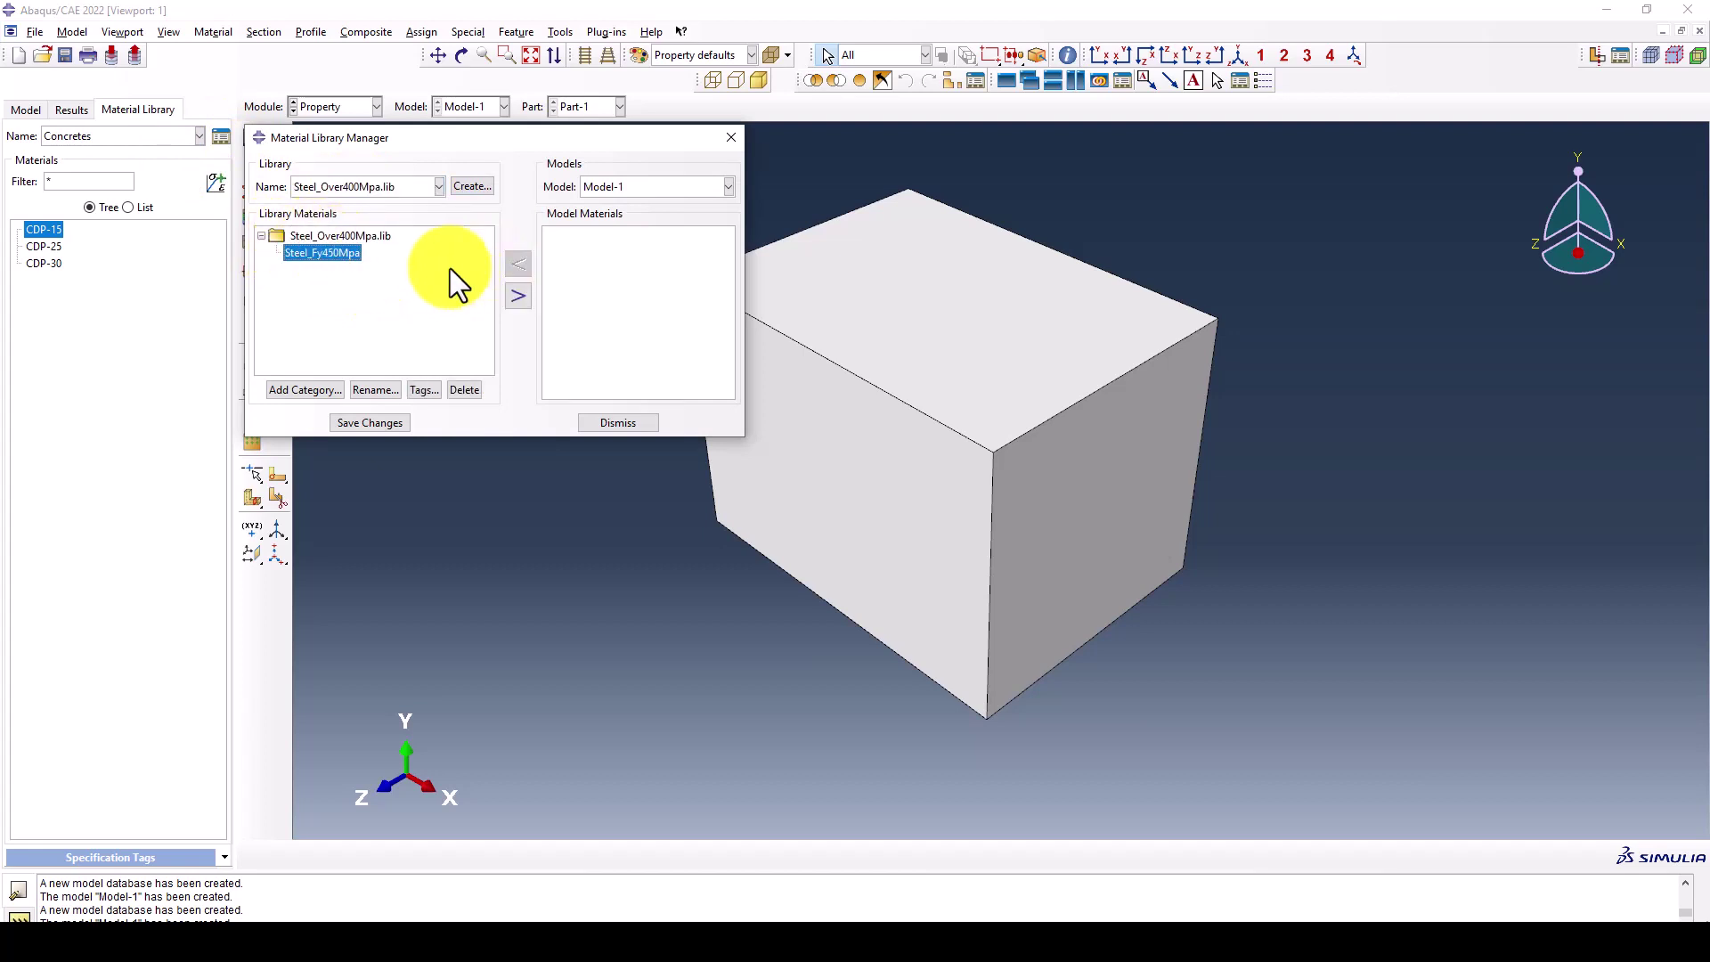
left_click(518, 296)
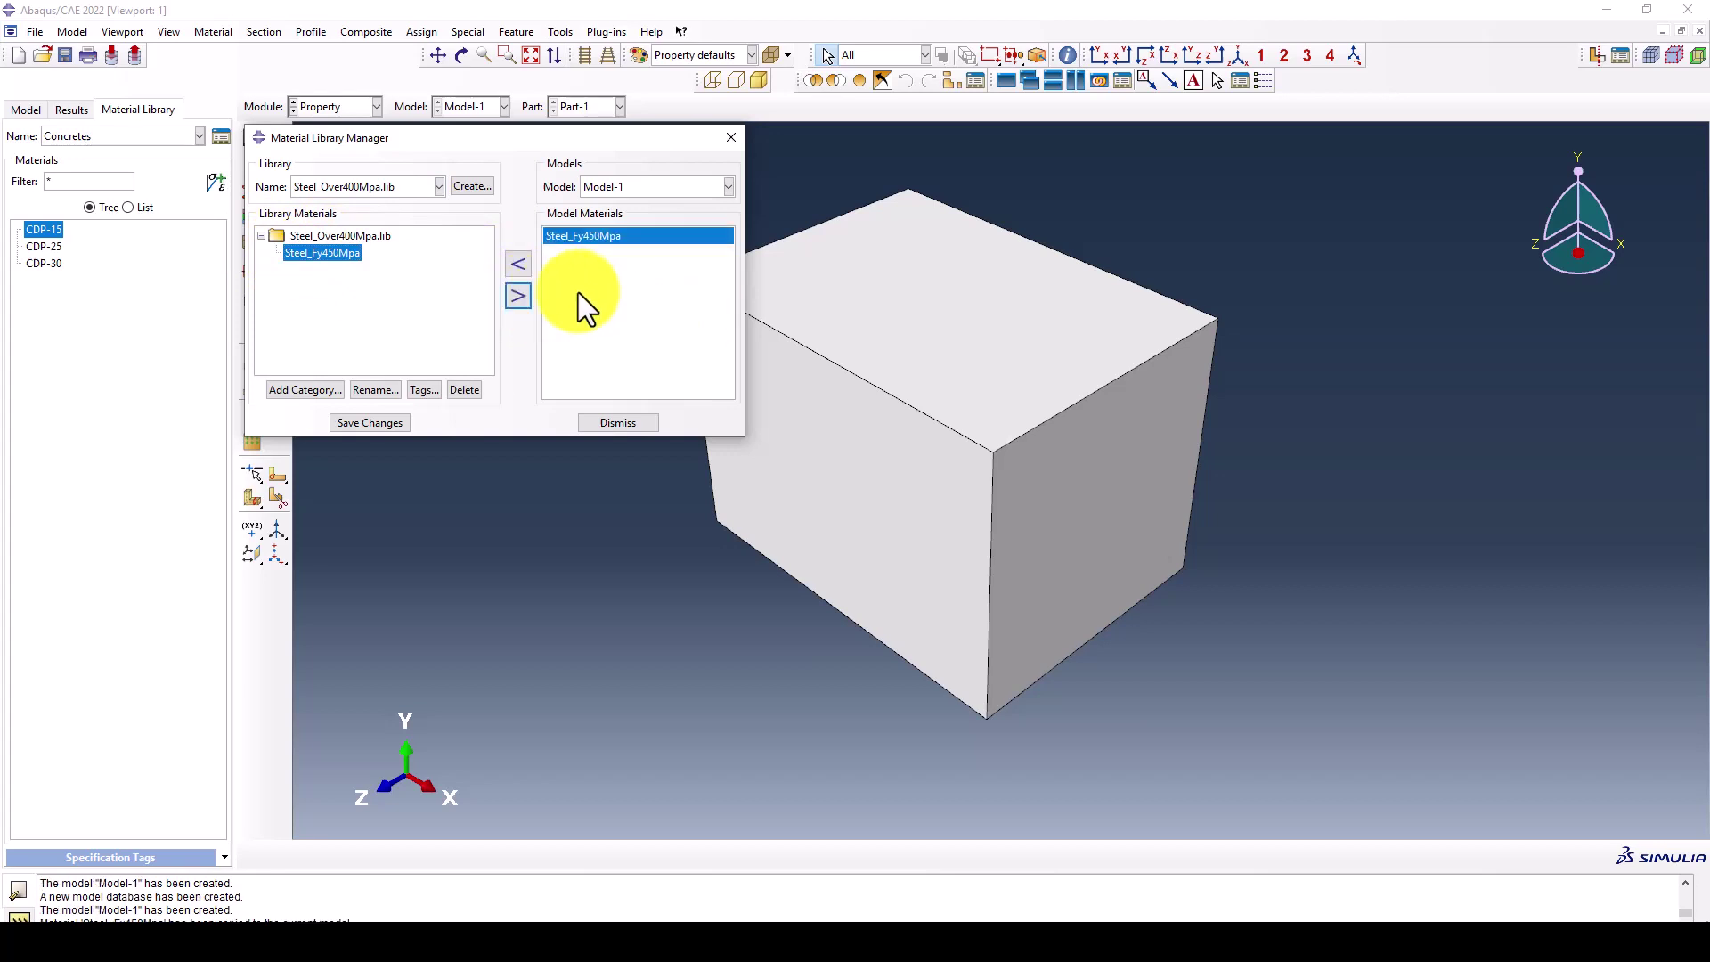
left_click(623, 423)
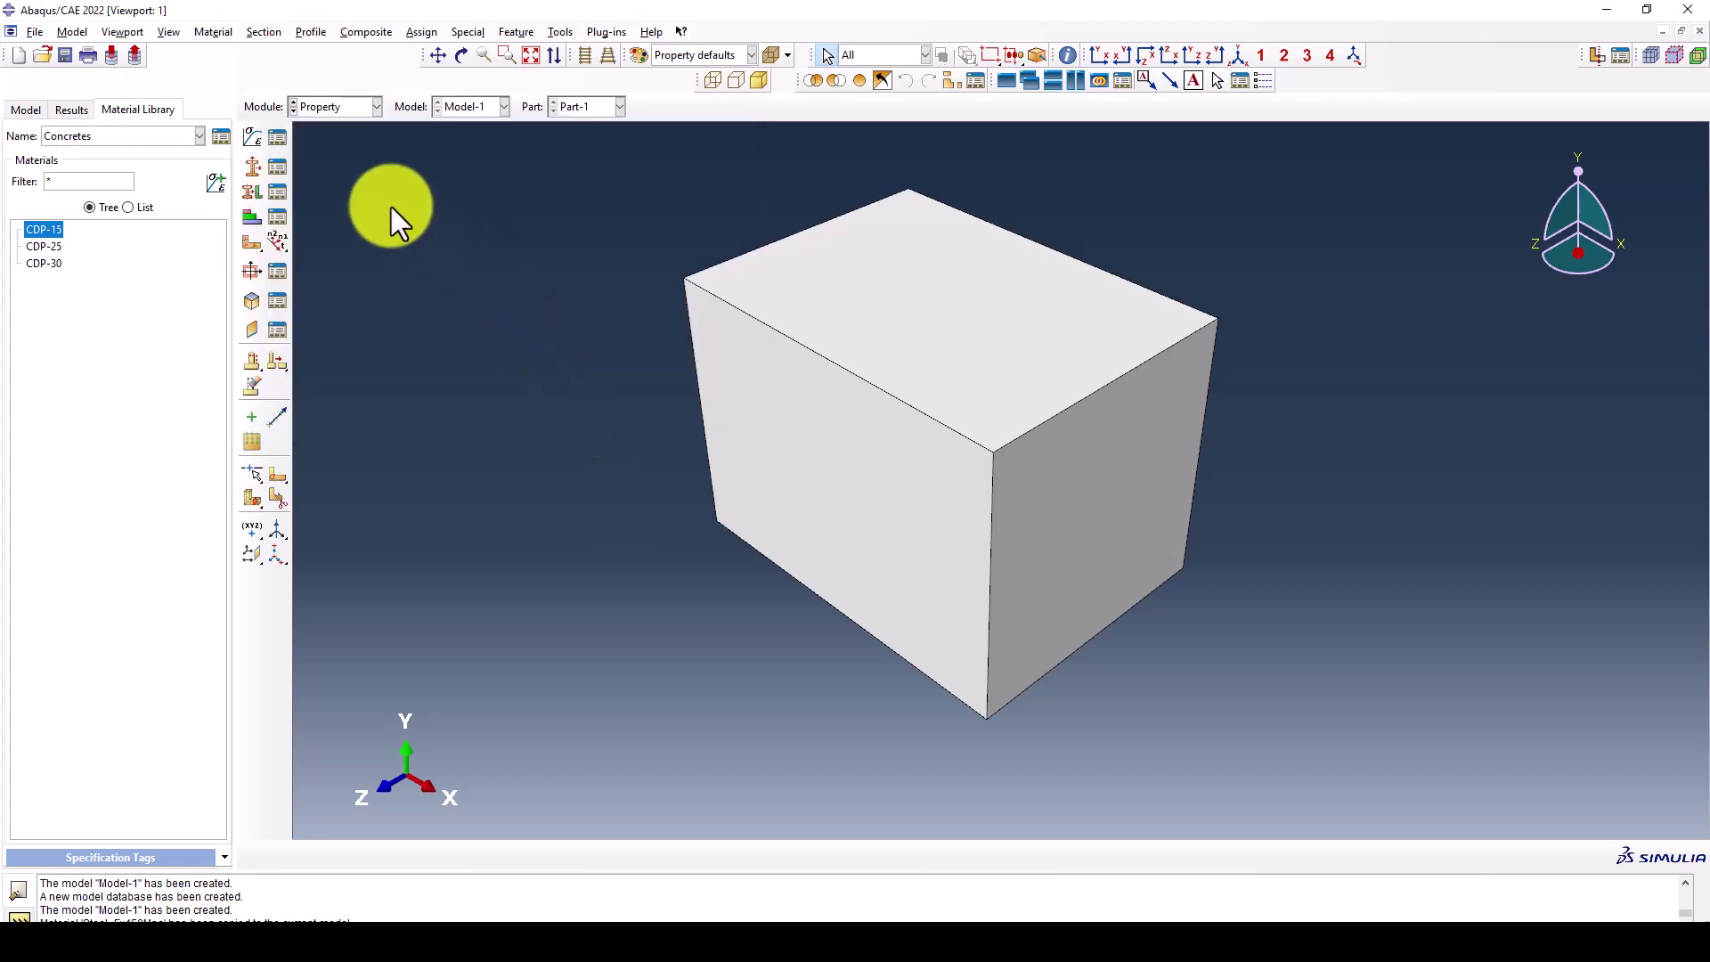
- Create Section-1, a solid homogeneous section using Steel_Fy450Mpa
left_click(277, 137)
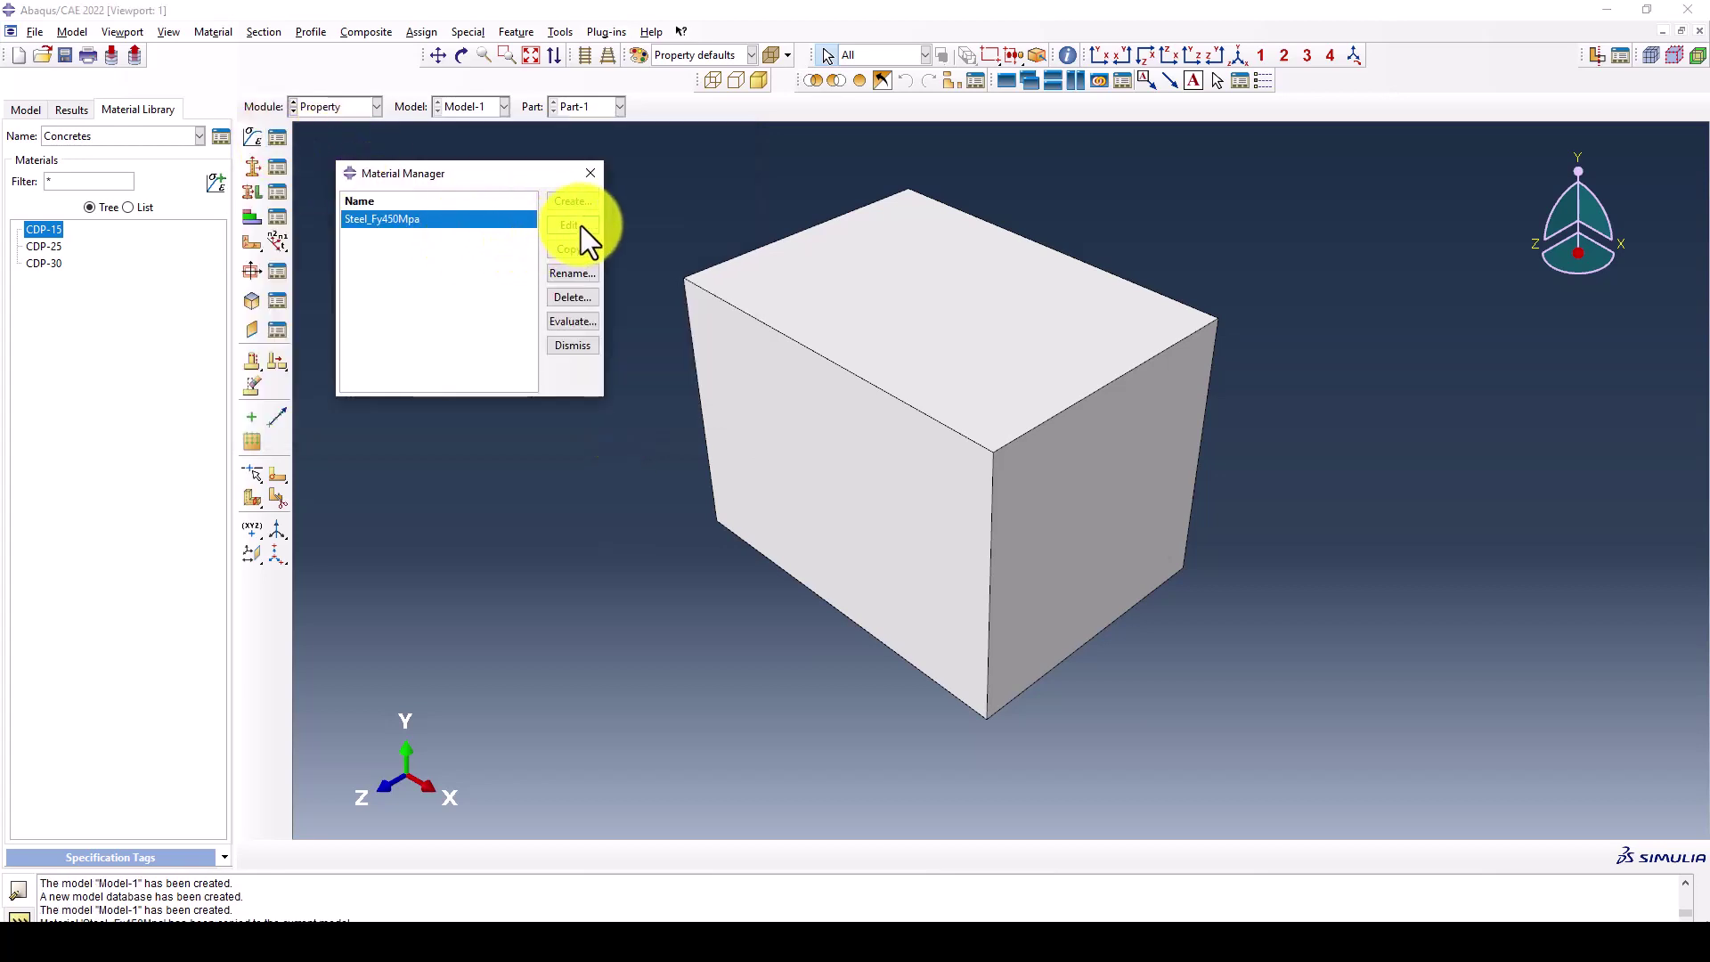
left_click(591, 172)
left_click(252, 166)
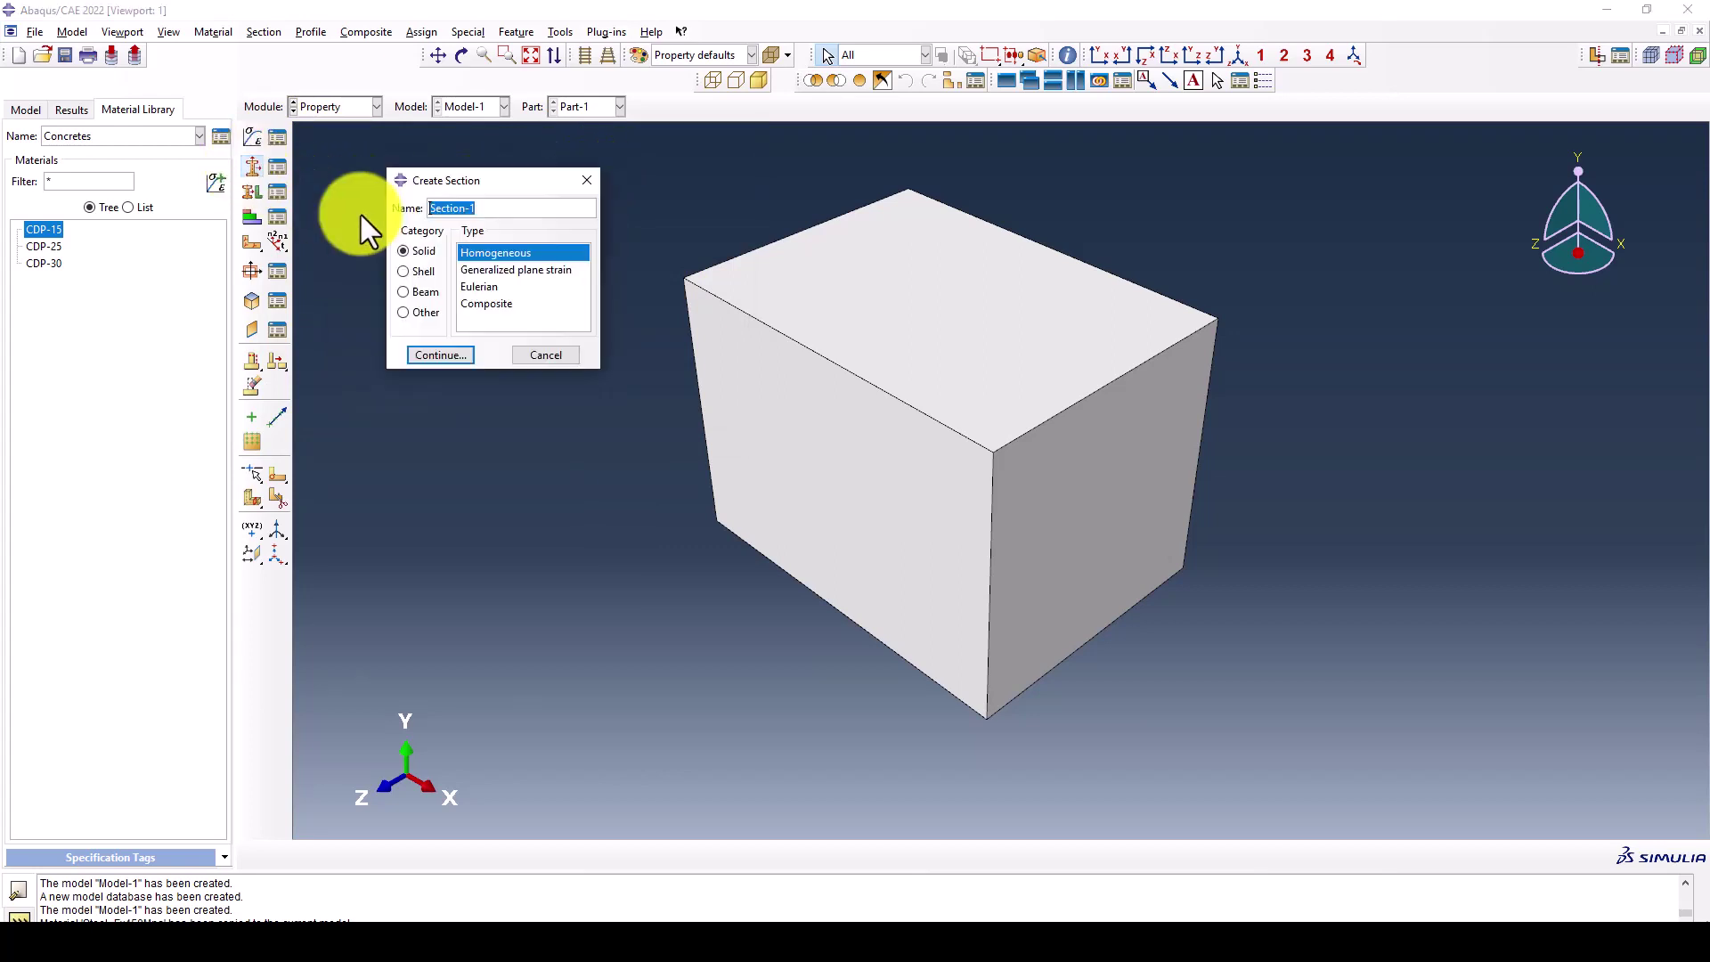
left_click(438, 354)
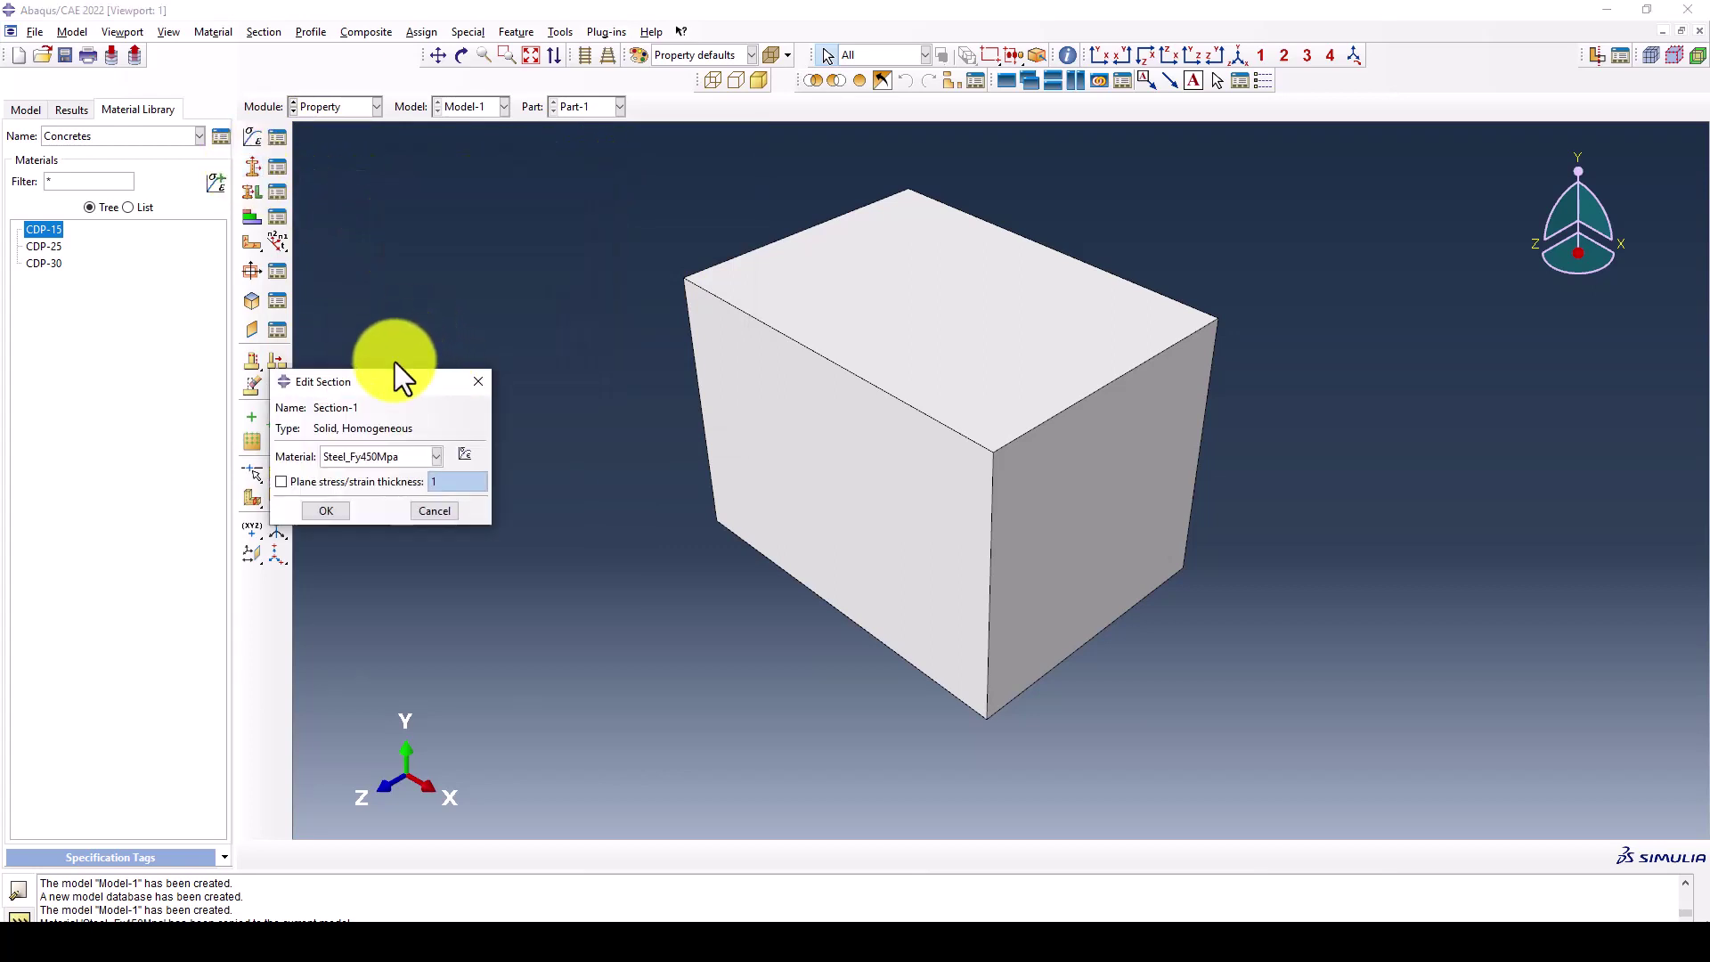
left_click(328, 513)
- Assign Section-1 to the whole box part
left_click(251, 192)
left_click(708, 519)
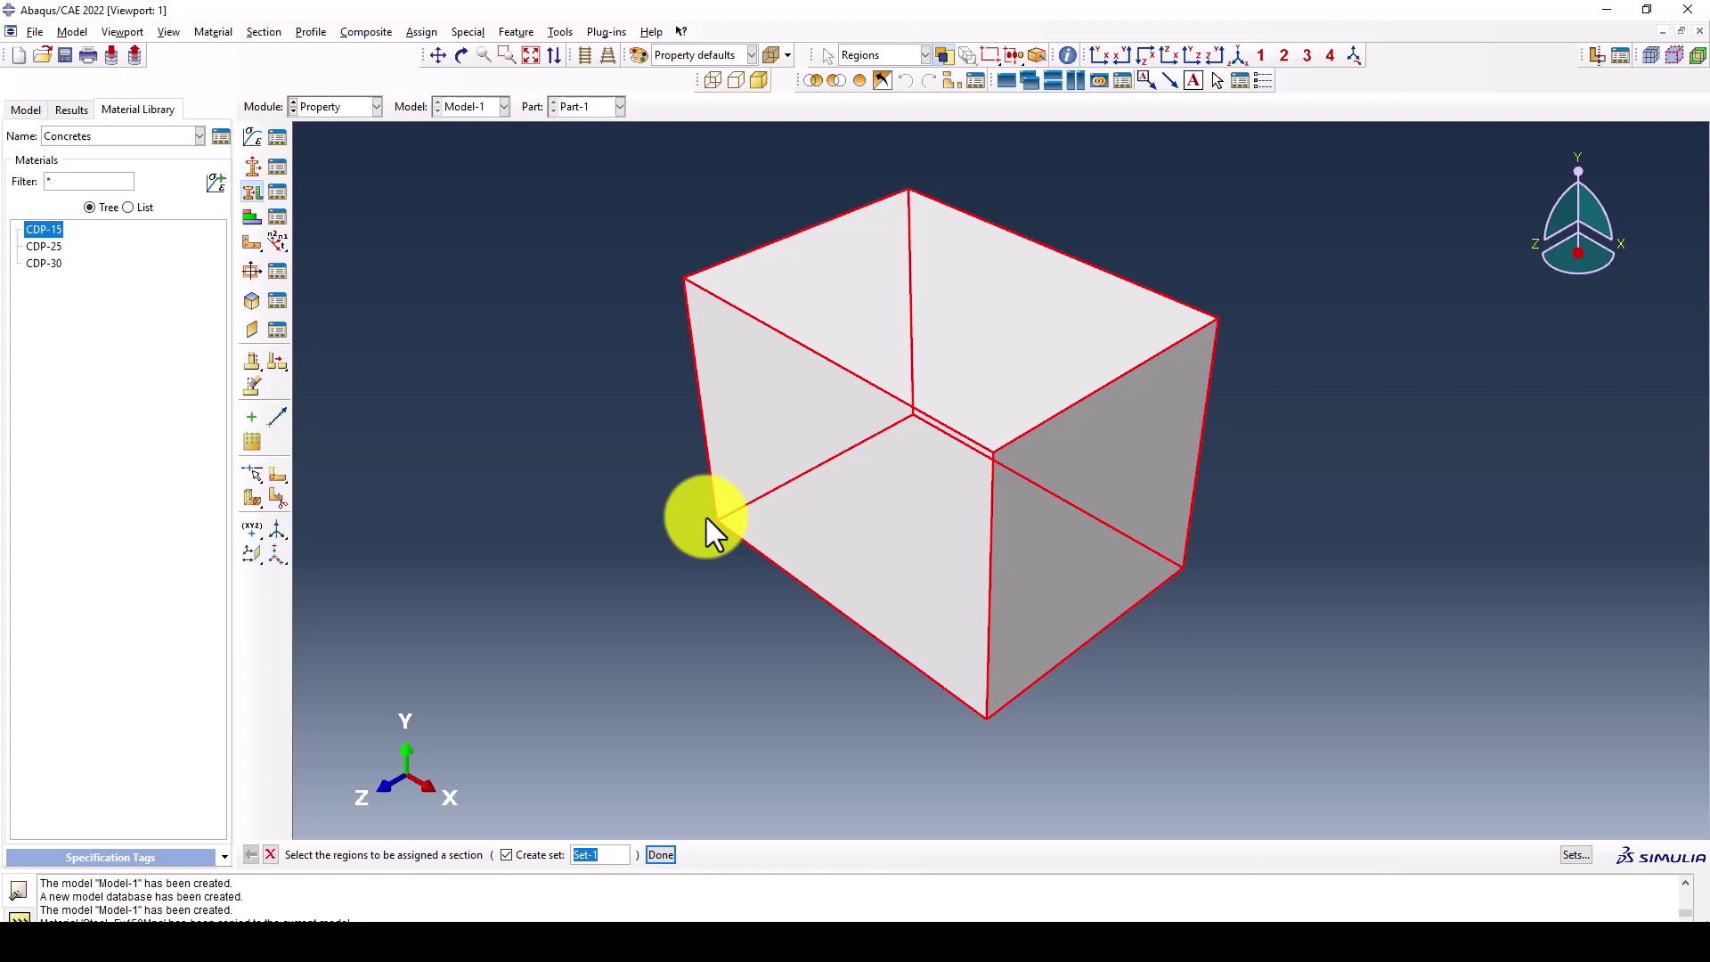
middle_click(532, 584)
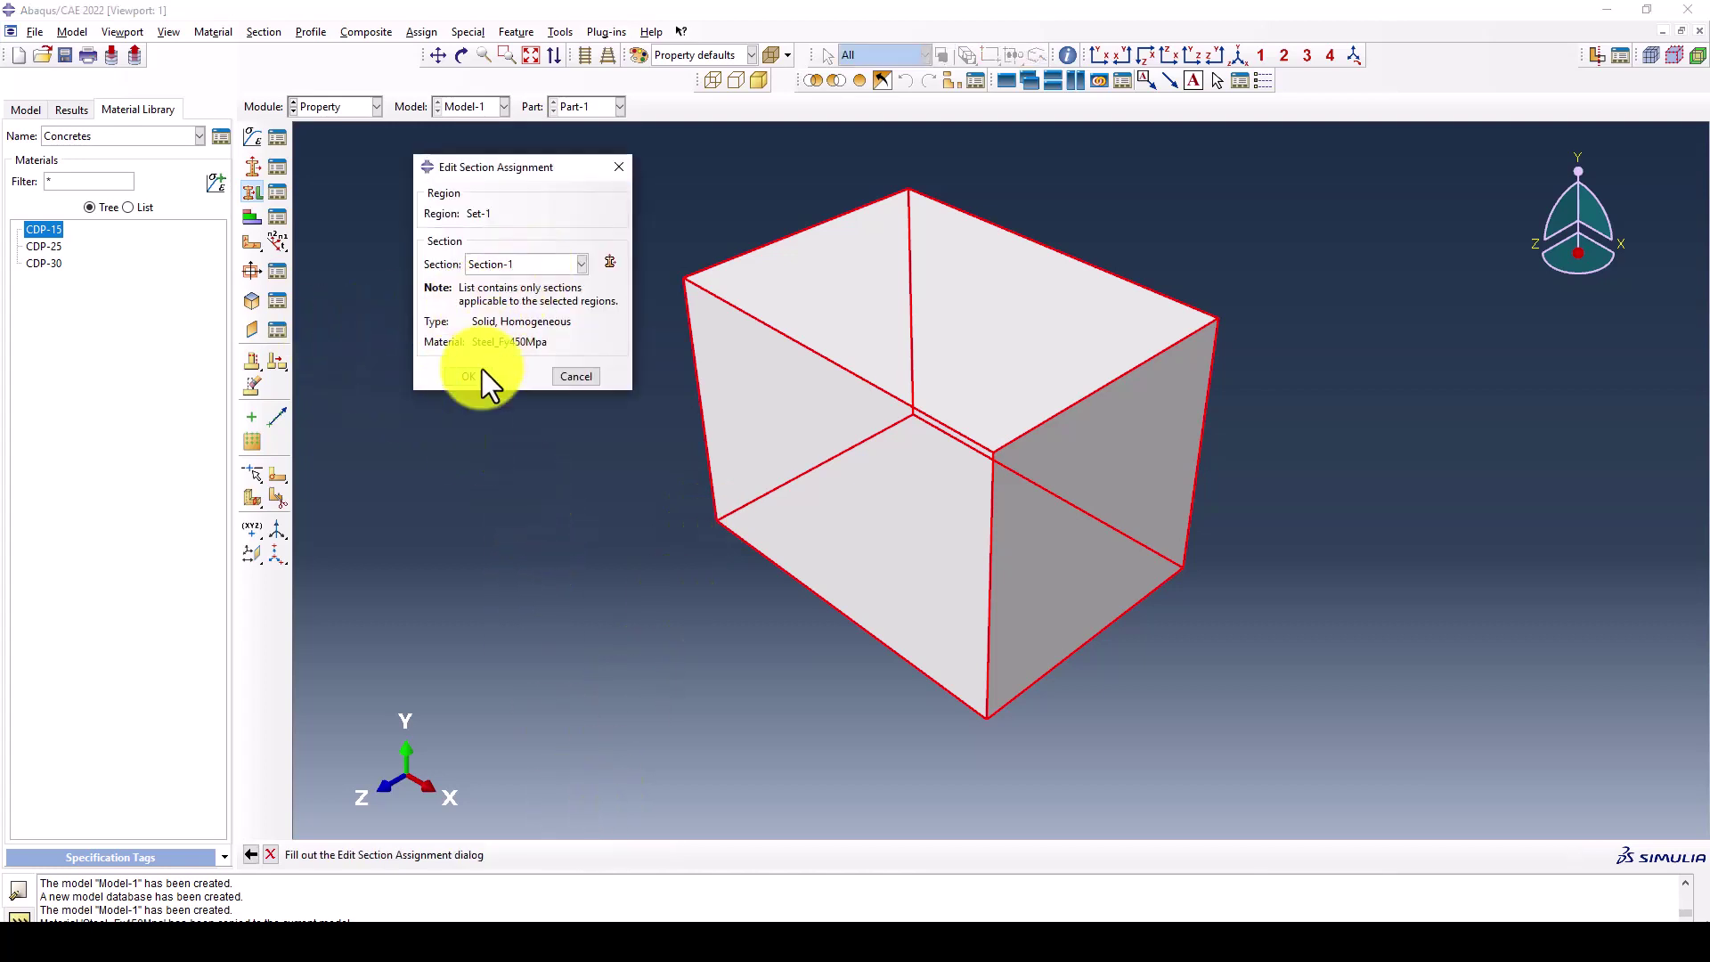
left_click(470, 375)
scroll(631, 360, "down", 2)
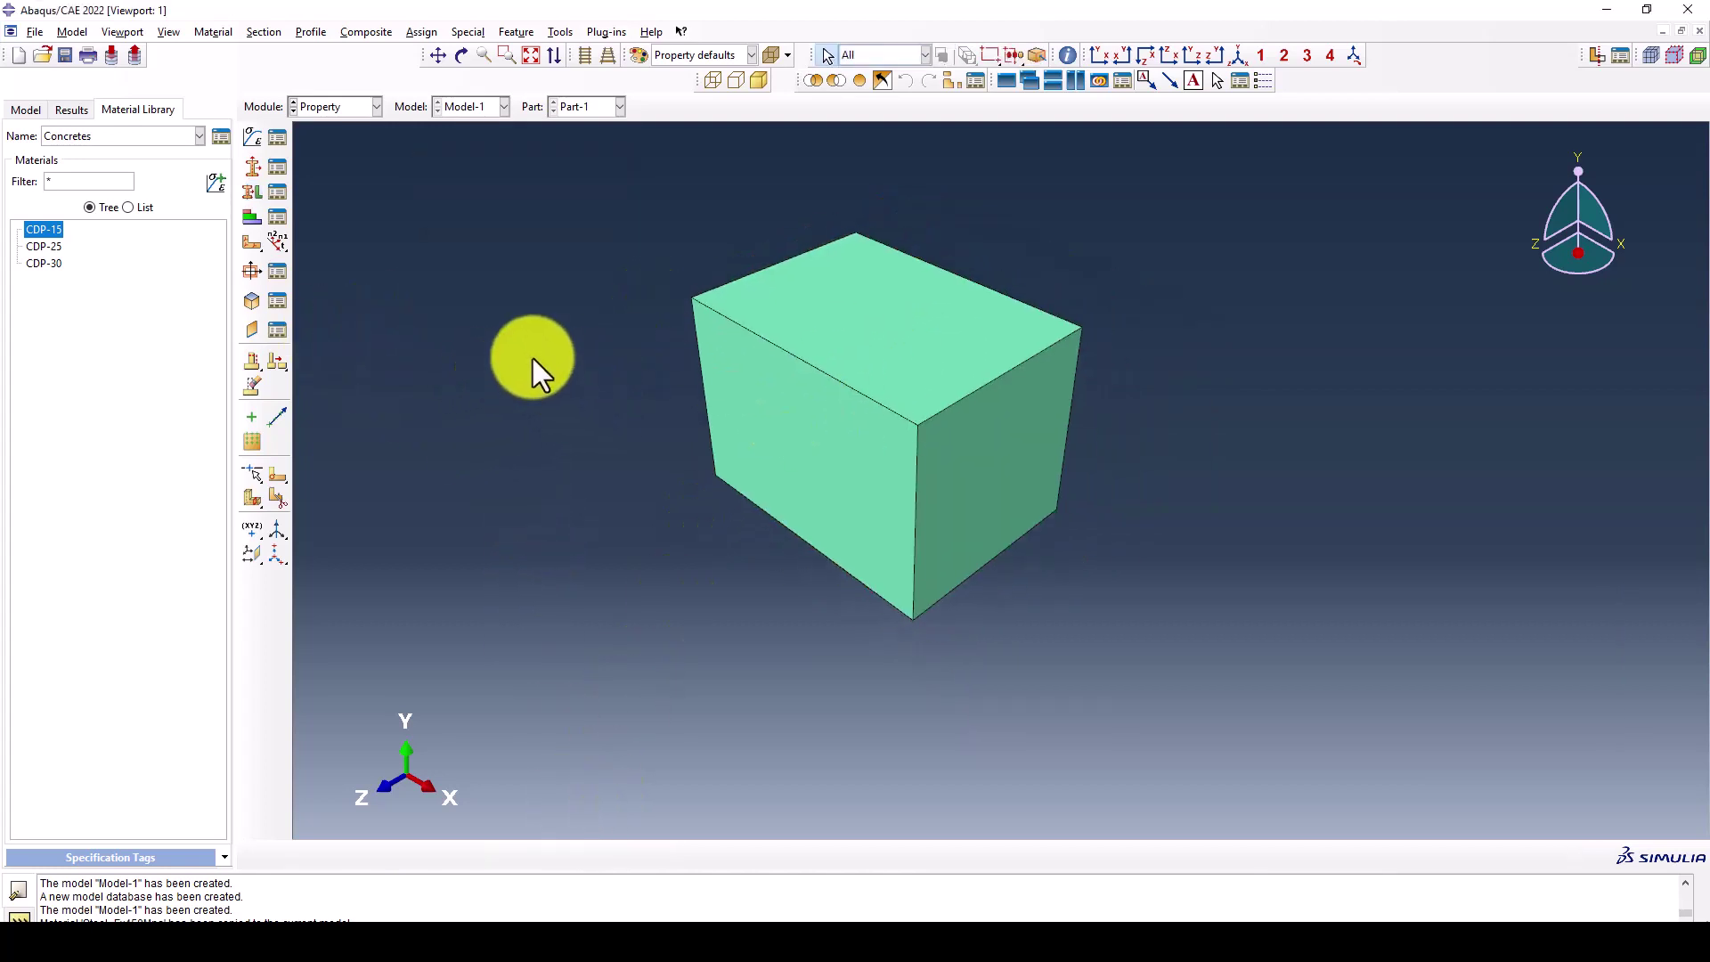